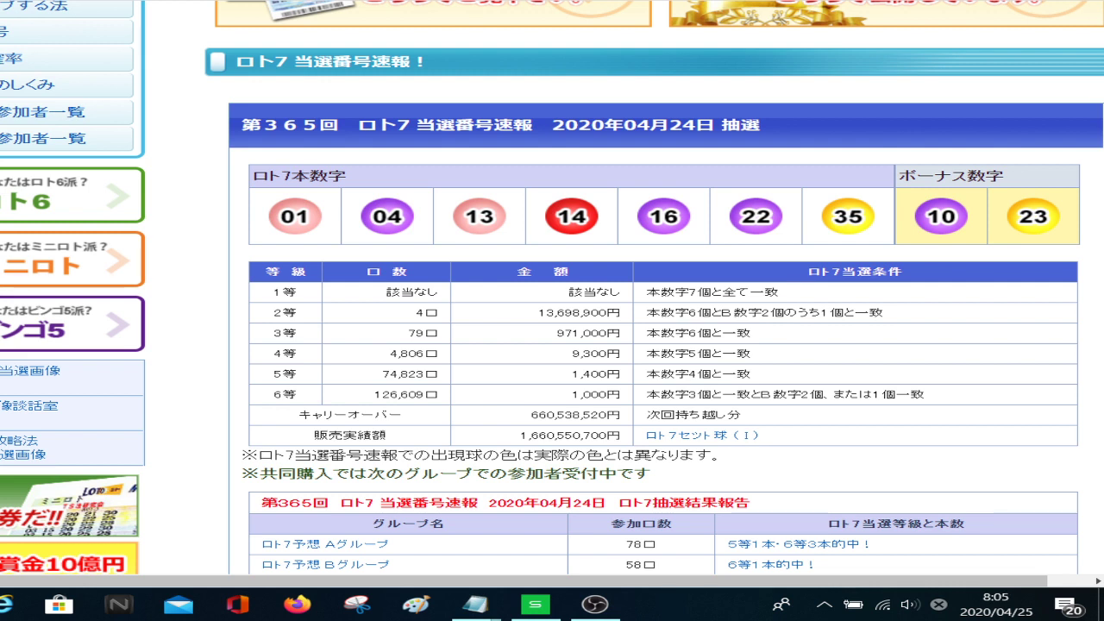
# Switch to the 1474回ロト6結果20200417.xlsx workbook and delete rows 72 to 85 on Sheet1
pyautogui.click(535, 604)
pyautogui.moveTo(29, 497); pyautogui.dragTo(26, 238)
pyautogui.click(29, 223)
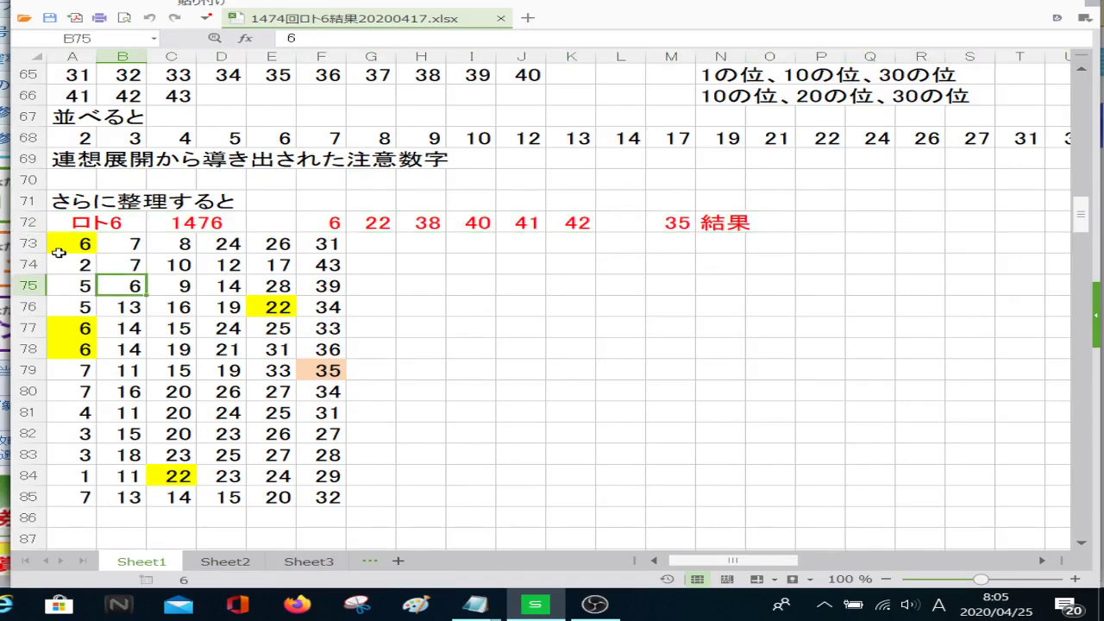
pyautogui.moveTo(33, 224); pyautogui.dragTo(54, 497)
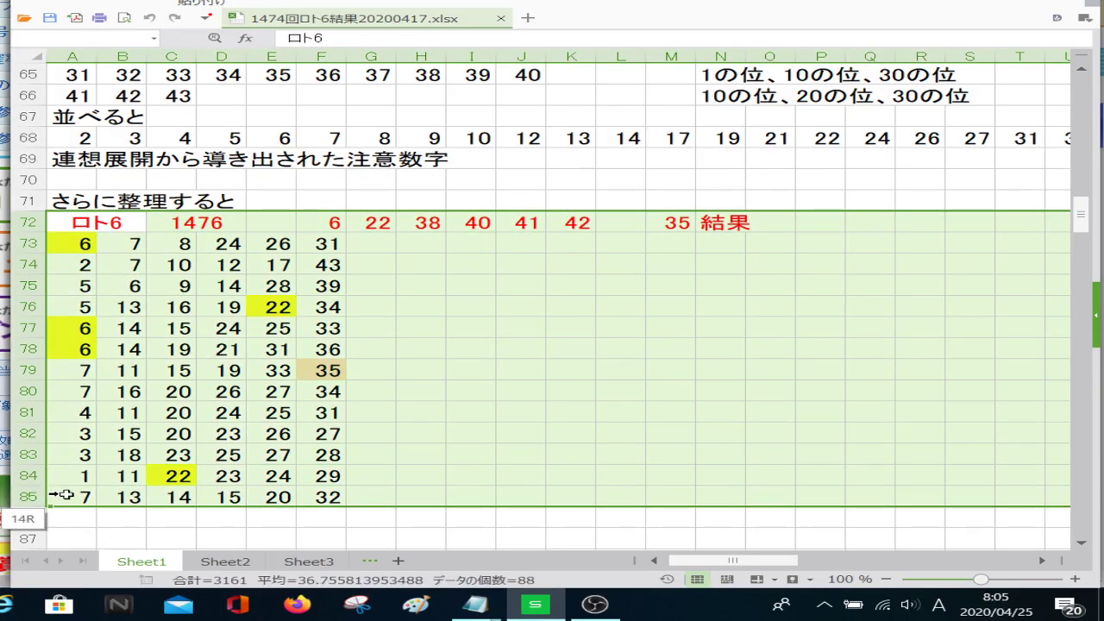
pyautogui.rightClick(159, 439)
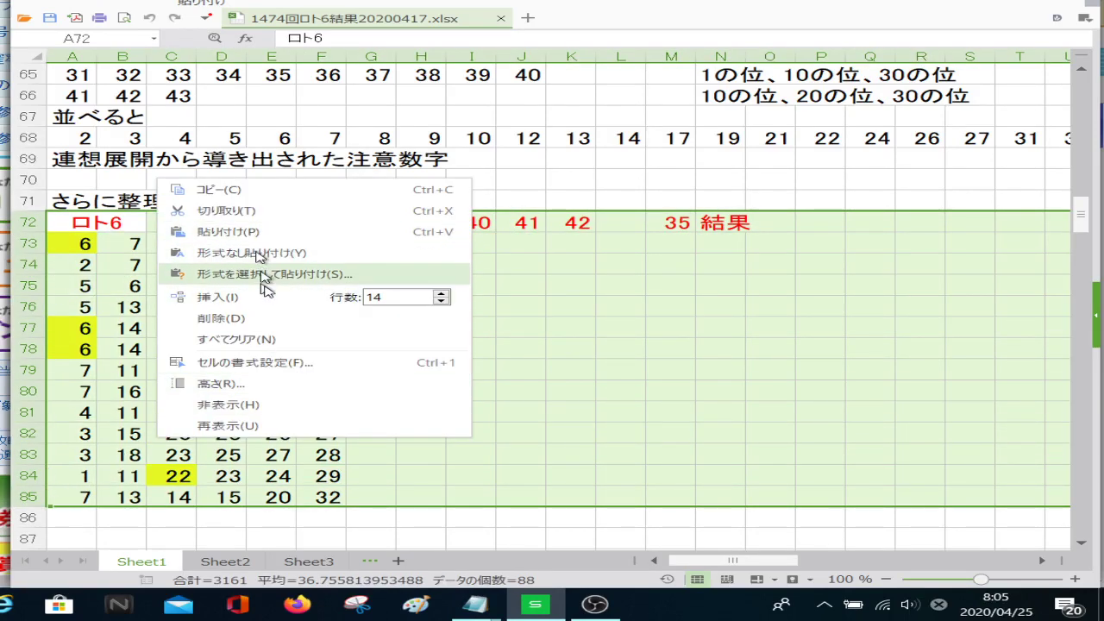
pyautogui.click(259, 317)
# Insert 14 blank rows at row 72 below さらに整理すると
pyautogui.rightClick(259, 316)
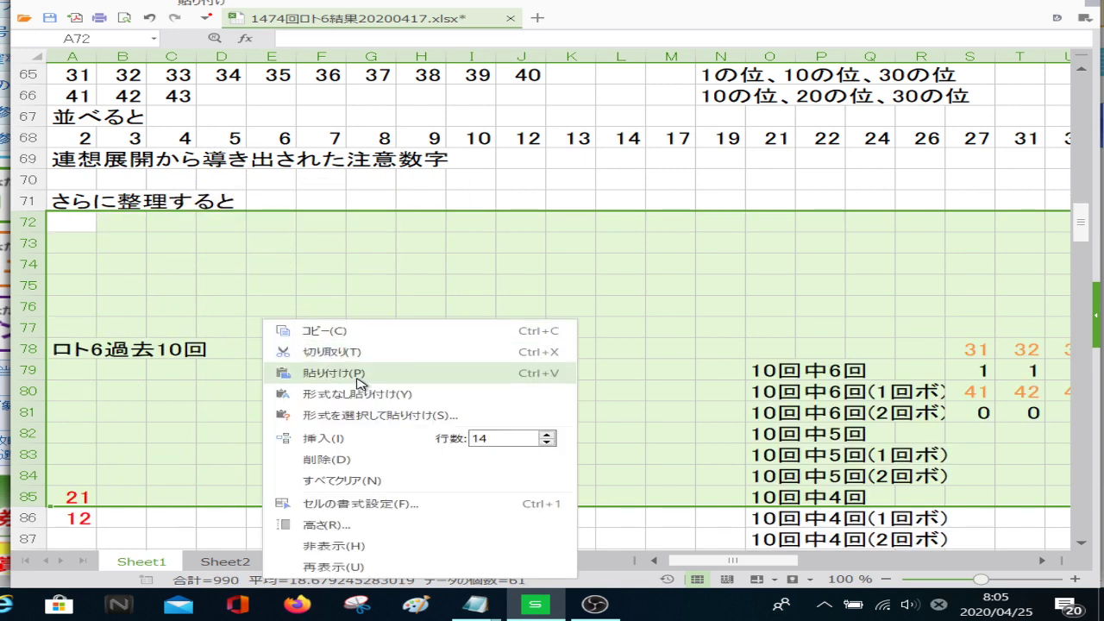
pyautogui.click(359, 440)
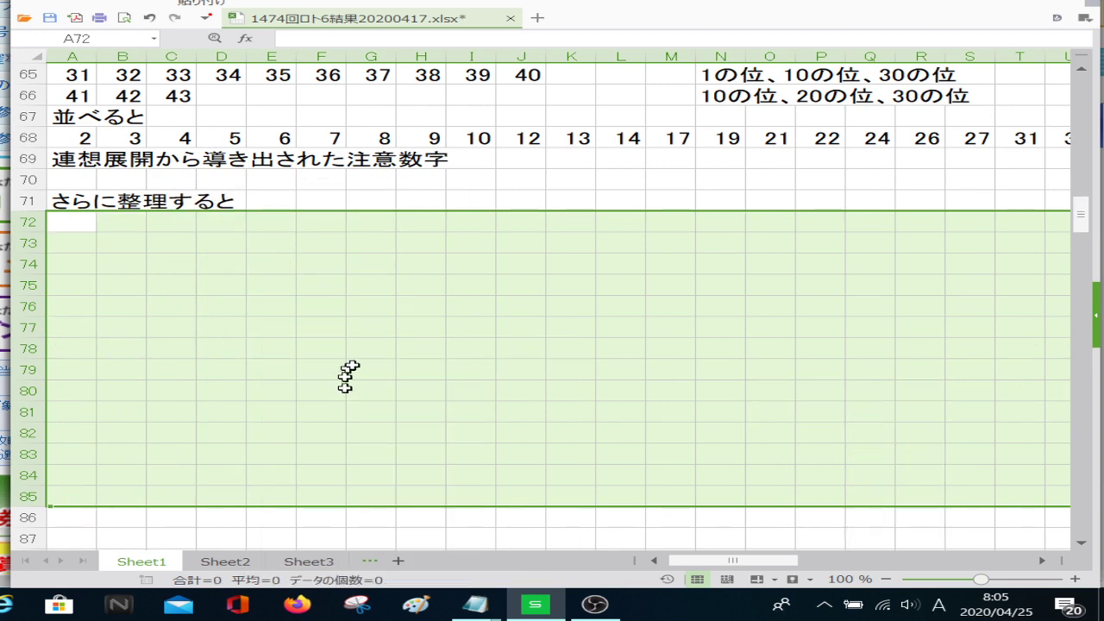
pyautogui.click(350, 366)
# Copy the ロト6 draws 1467 to 1475 in C2:M10 and paste them one row higher, starting at C1
pyautogui.scroll(8, 353, 353)
pyautogui.scroll(13, 353, 349)
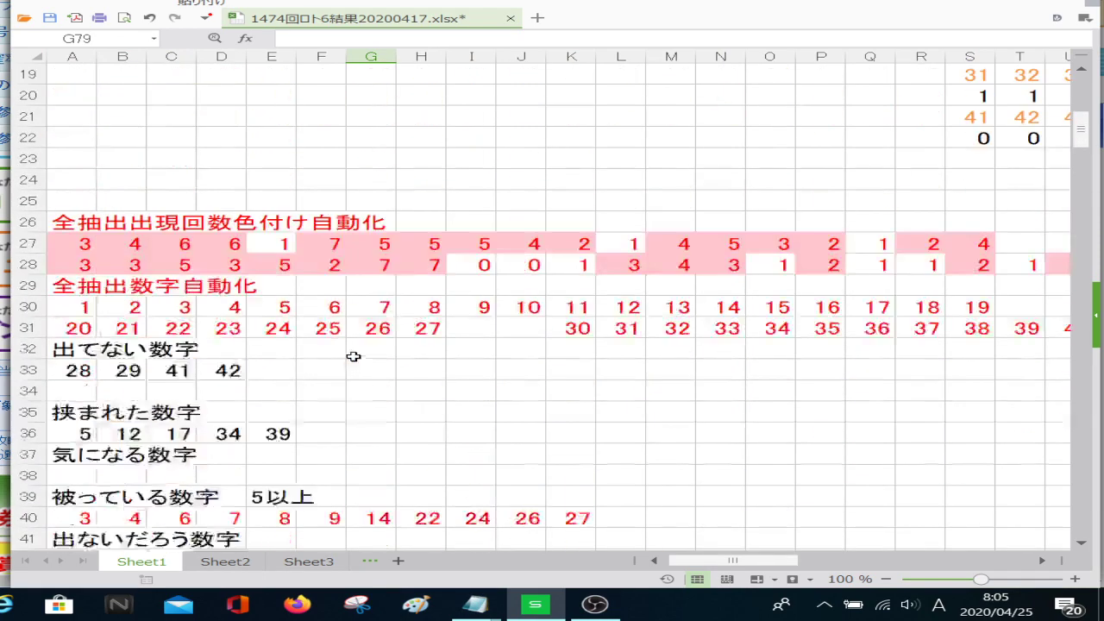
pyautogui.moveTo(678, 265); pyautogui.dragTo(227, 102)
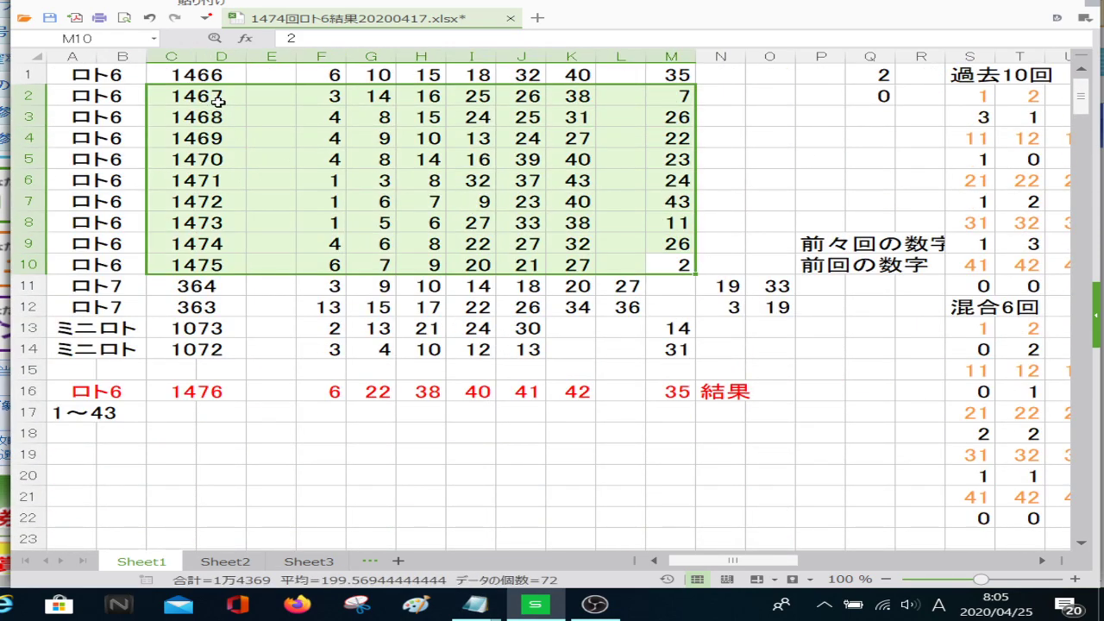
pyautogui.rightClick(227, 103)
pyautogui.click(278, 116)
pyautogui.rightClick(241, 84)
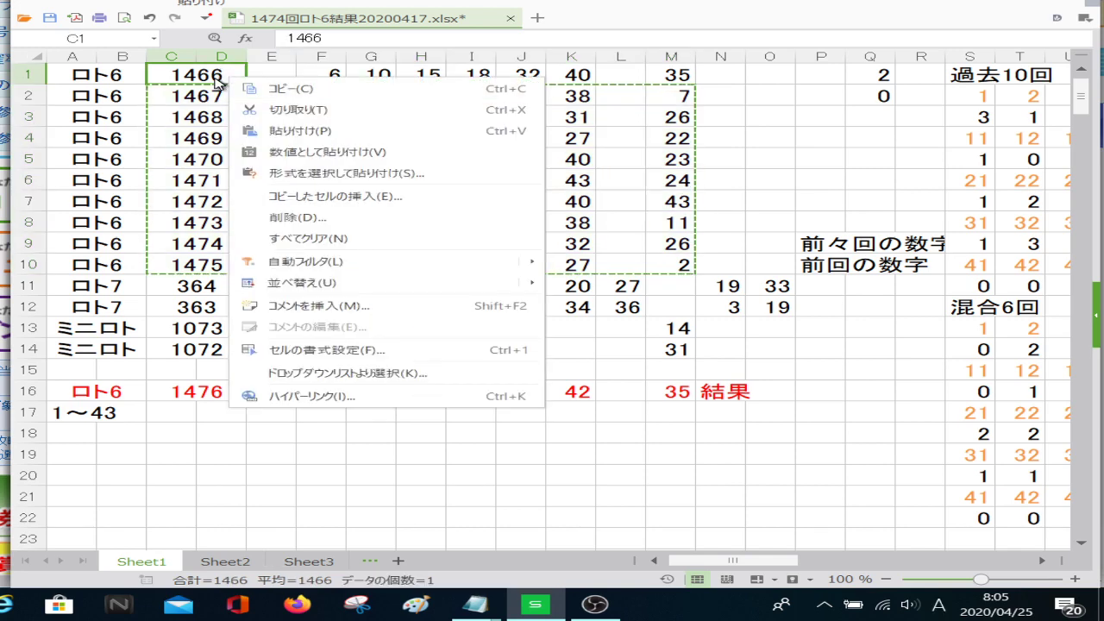
pyautogui.press('Escape')
pyautogui.hotkey('ctrl', 'v')
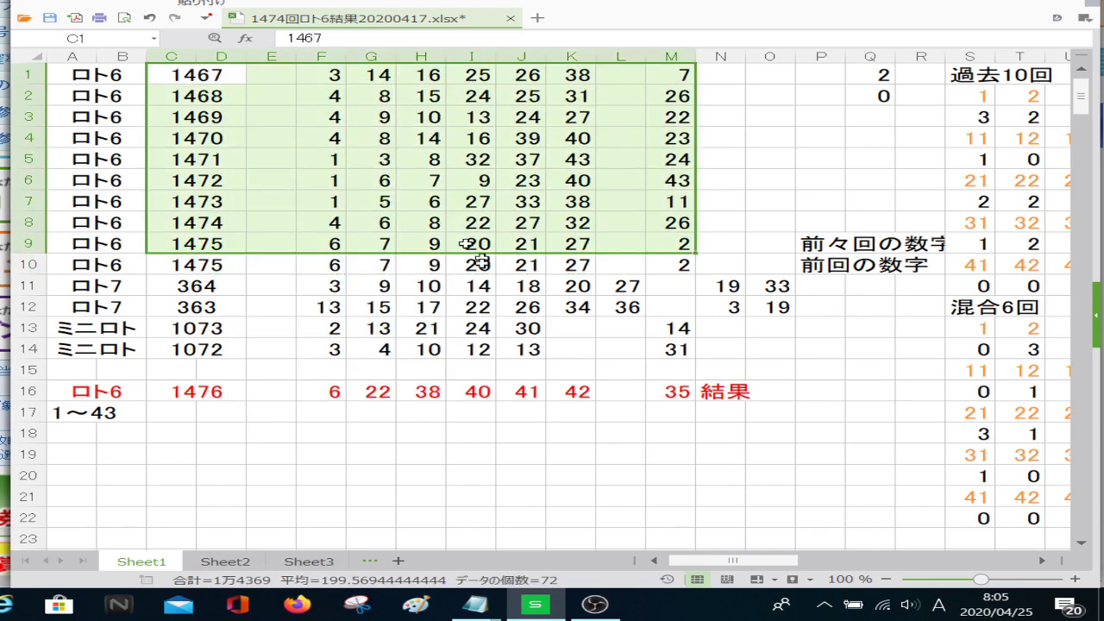
# Copy the ロト6 draw 1476 result from C16:M16 and paste it into row 10 starting at C10
pyautogui.click(210, 390)
pyautogui.moveTo(209, 390); pyautogui.dragTo(672, 392)
pyautogui.rightClick(673, 393)
pyautogui.click(750, 90)
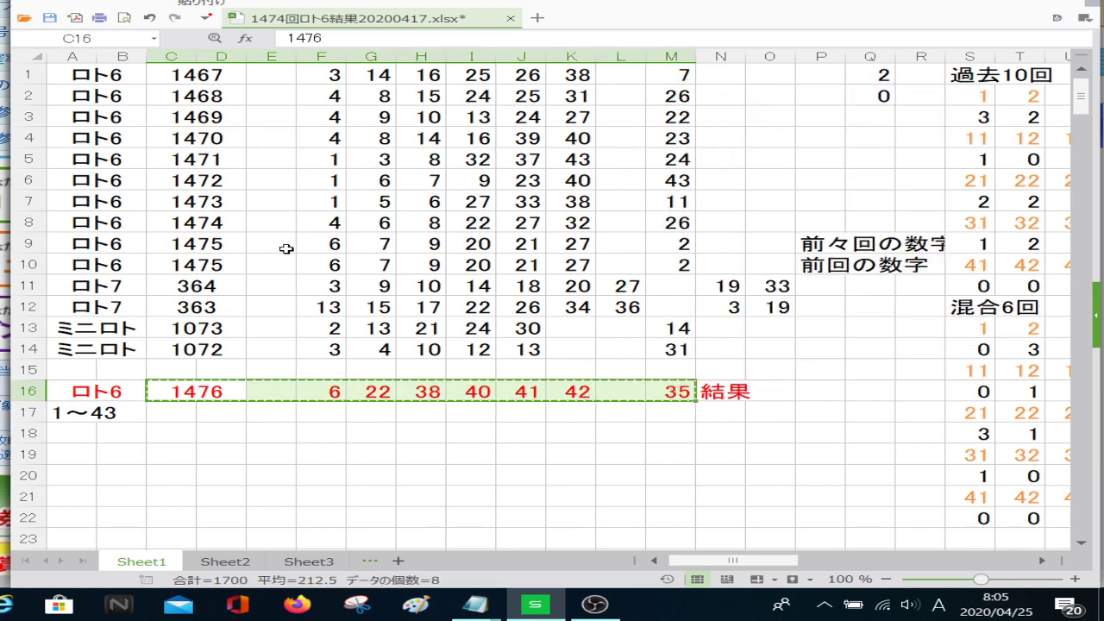
pyautogui.rightClick(226, 262)
pyautogui.click(317, 8)
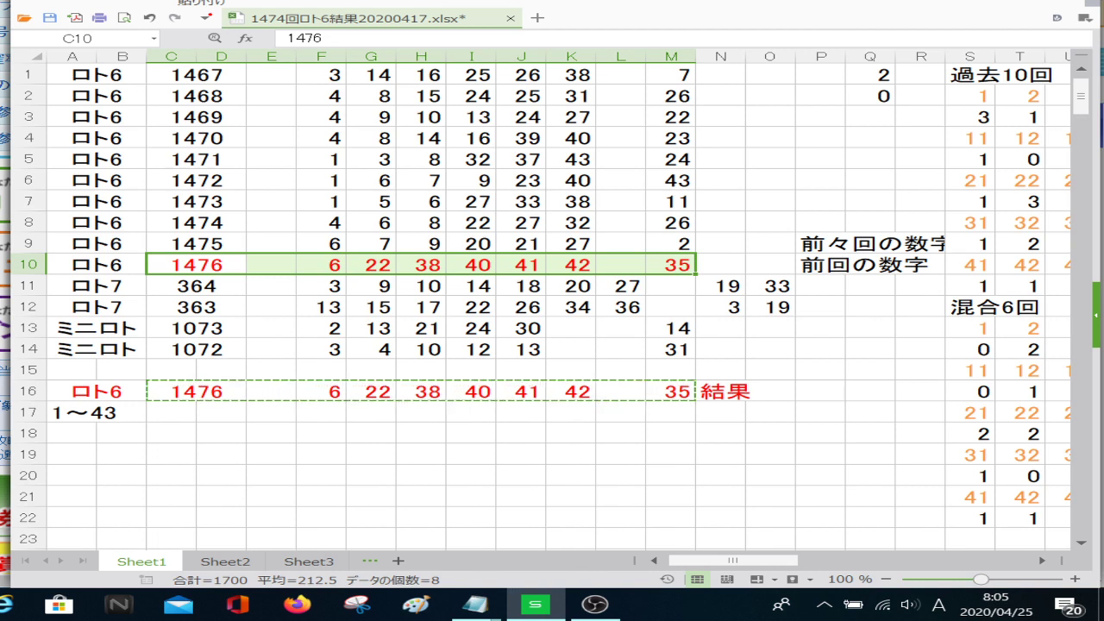
# Change the font color of the draw 1476 entries in row 10 to black
pyautogui.click(485, 3)
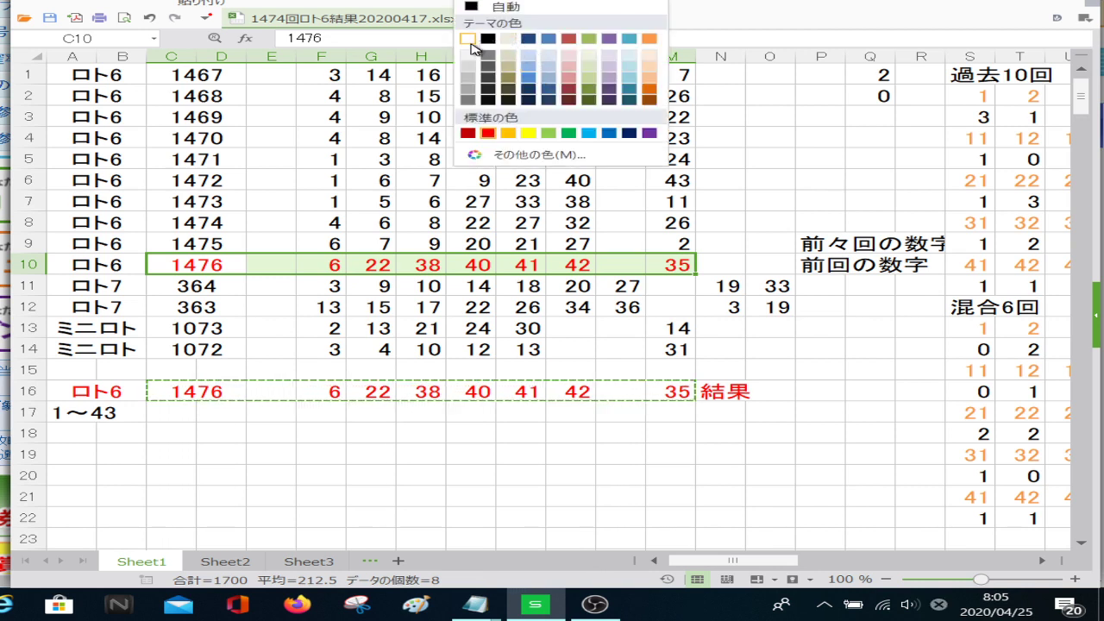
pyautogui.click(488, 38)
pyautogui.click(299, 318)
# Copy the ロト7 draw 364 data in C11:O11 and paste it over row 12 starting at C12
pyautogui.moveTo(216, 289); pyautogui.dragTo(765, 276)
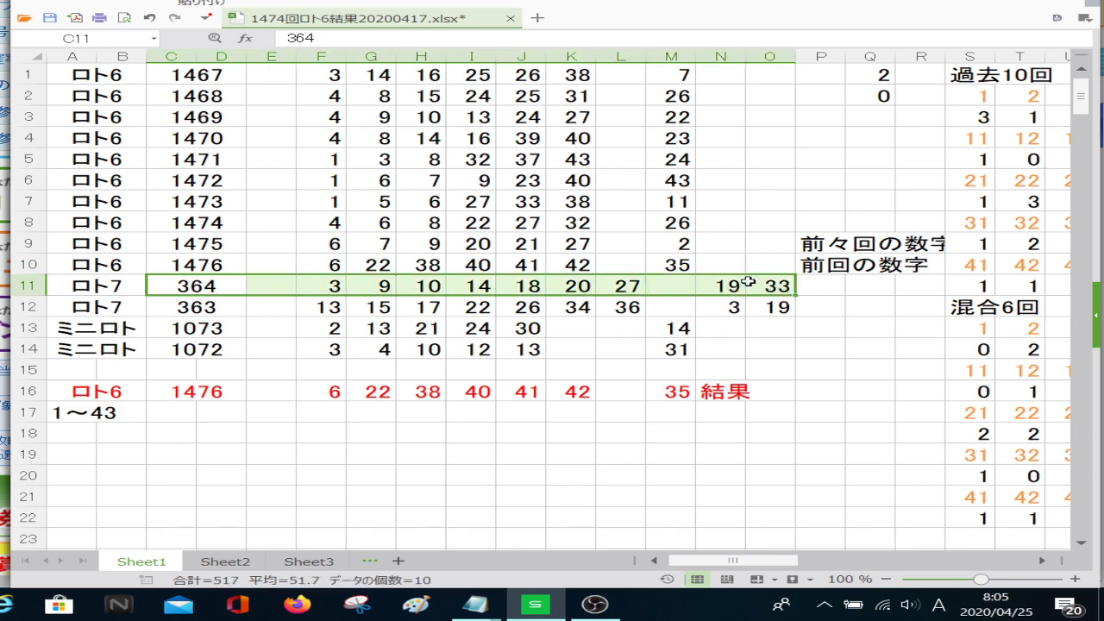
pyautogui.rightClick(765, 276)
pyautogui.click(816, 5)
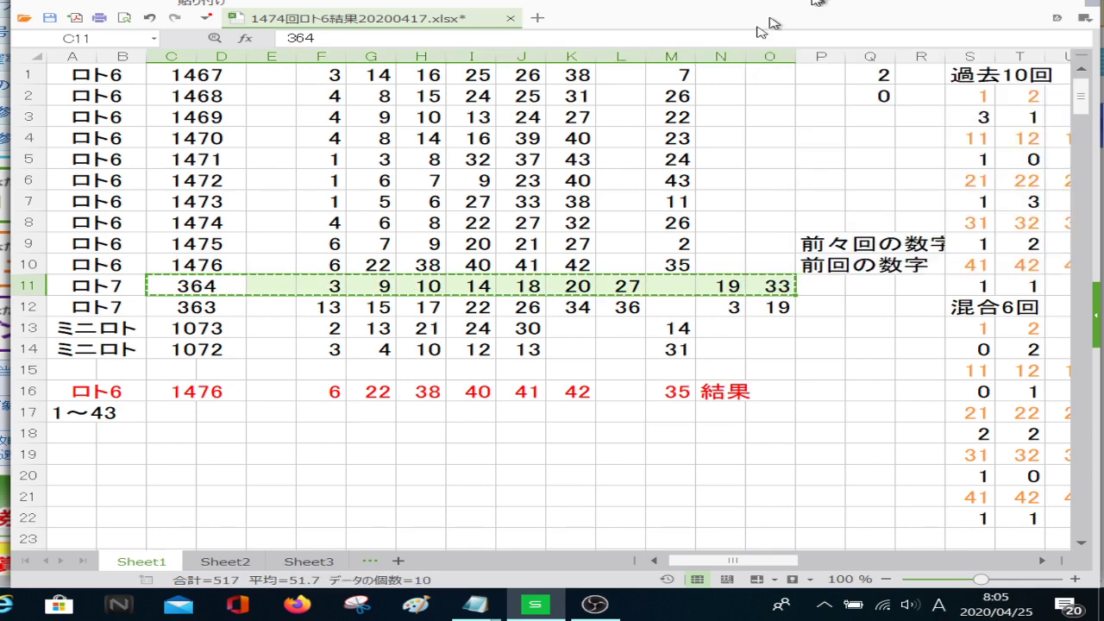
pyautogui.rightClick(215, 307)
pyautogui.click(374, 34)
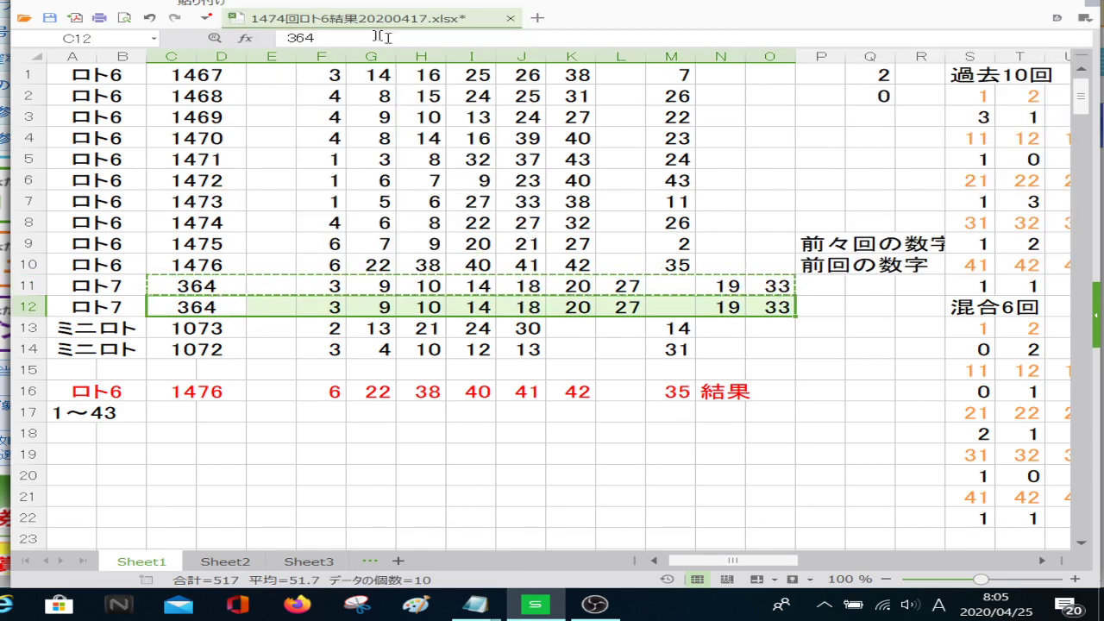
# Set the draw number of the ロト7 entry in row 11 to 365
pyautogui.click(208, 282)
pyautogui.write('365')
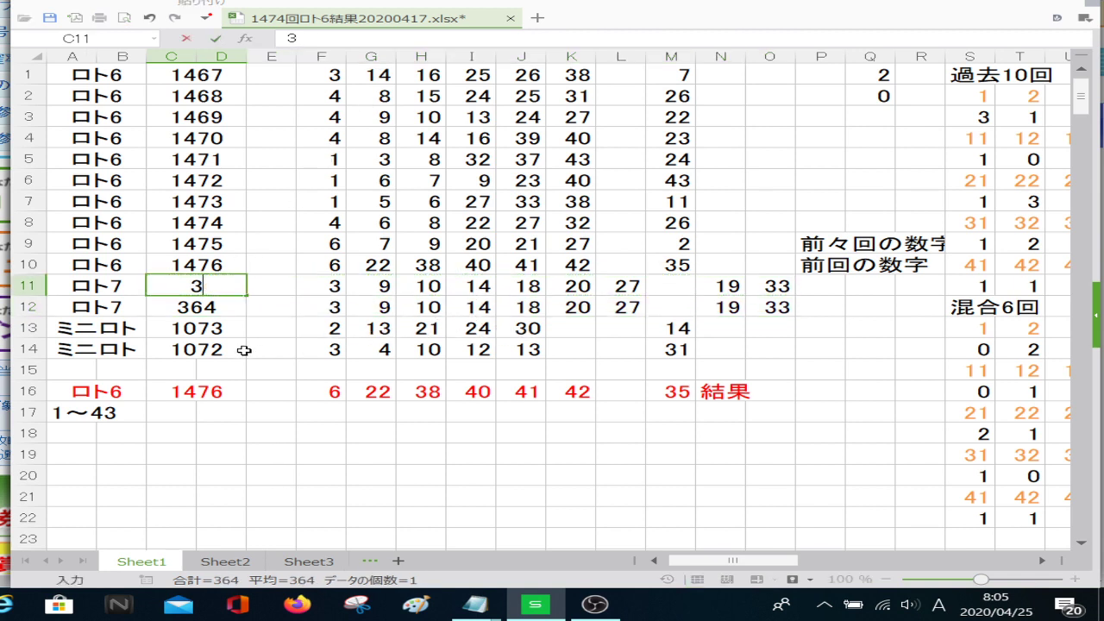
pyautogui.press('Tab')
pyautogui.press('Tab')
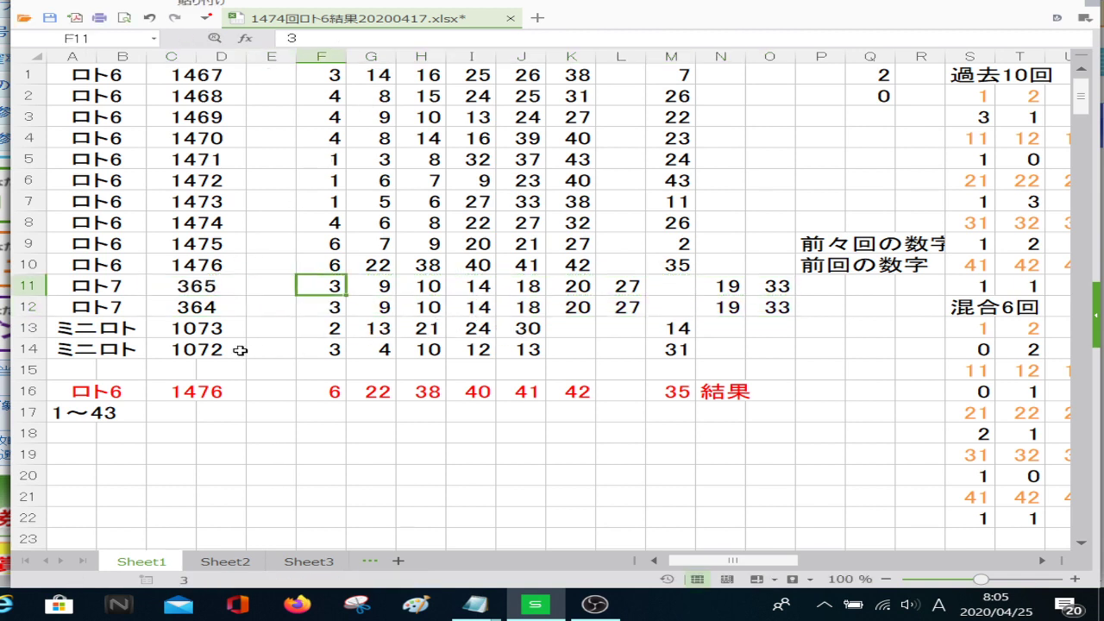
# Enter the ロト7 draw 365 main numbers 1, 4, 13, 14, 16, 22 and 35 in F11:L11
pyautogui.write('1')
pyautogui.press('Tab')
pyautogui.write('4')
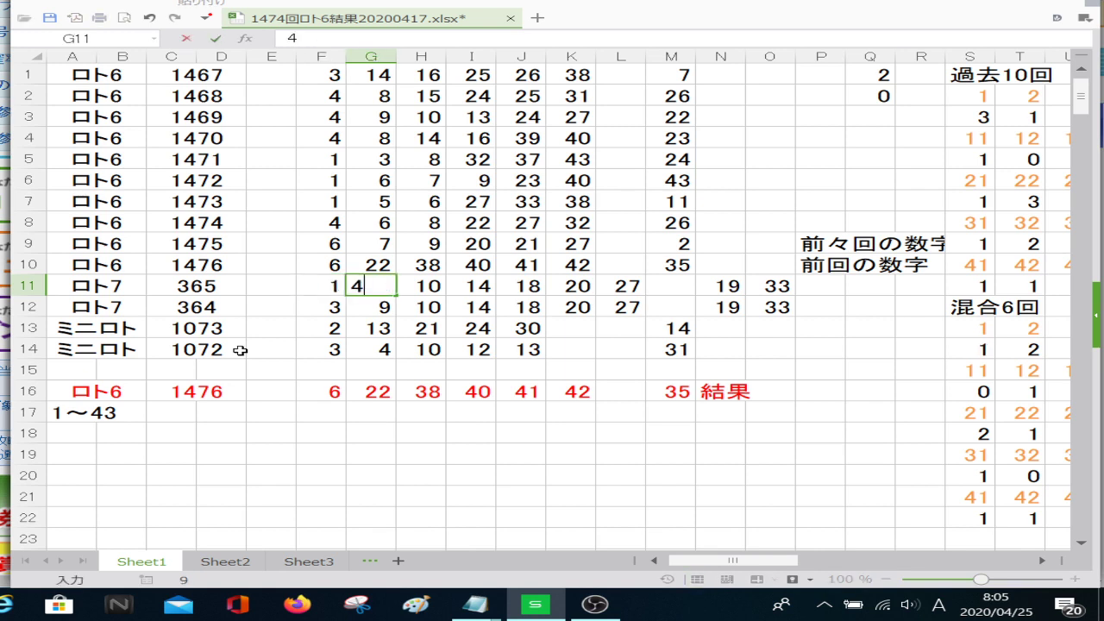
pyautogui.press('Tab')
pyautogui.write('13')
pyautogui.press('Tab')
pyautogui.write('14')
pyautogui.press('Tab')
pyautogui.write('16')
pyautogui.press('Tab')
pyautogui.write('22')
pyautogui.press('Tab')
pyautogui.write('35')
pyautogui.press('Tab')
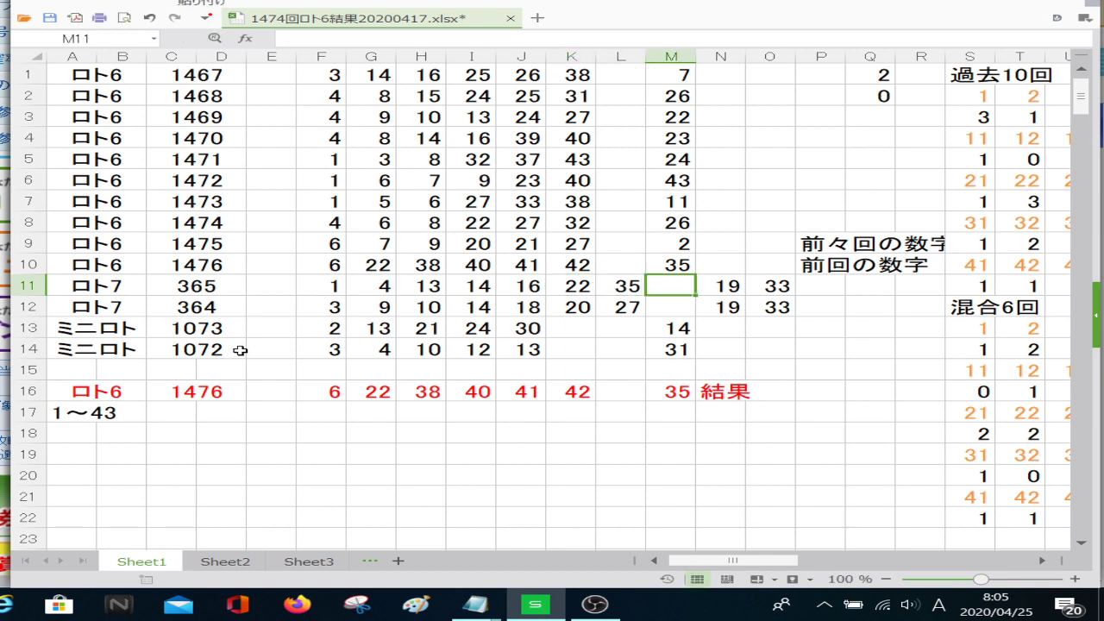
# Enter the ロト7 draw 365 bonus numbers 10 in N11 and 23 in O11
pyautogui.press('Tab')
pyautogui.write('1')
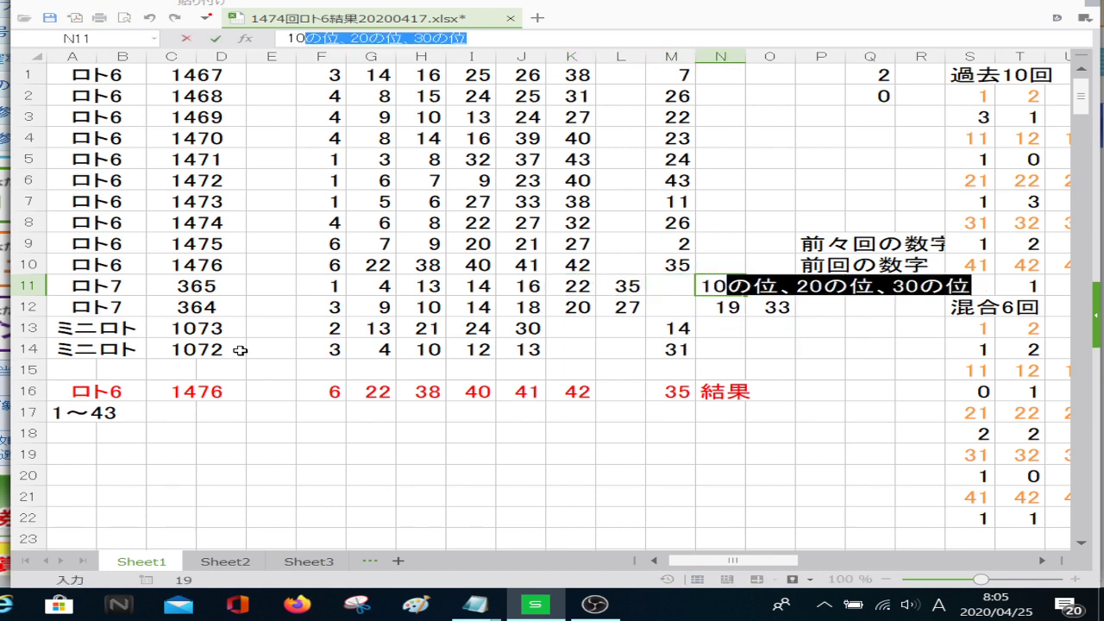
pyautogui.press('Tab')
pyautogui.press('Left')
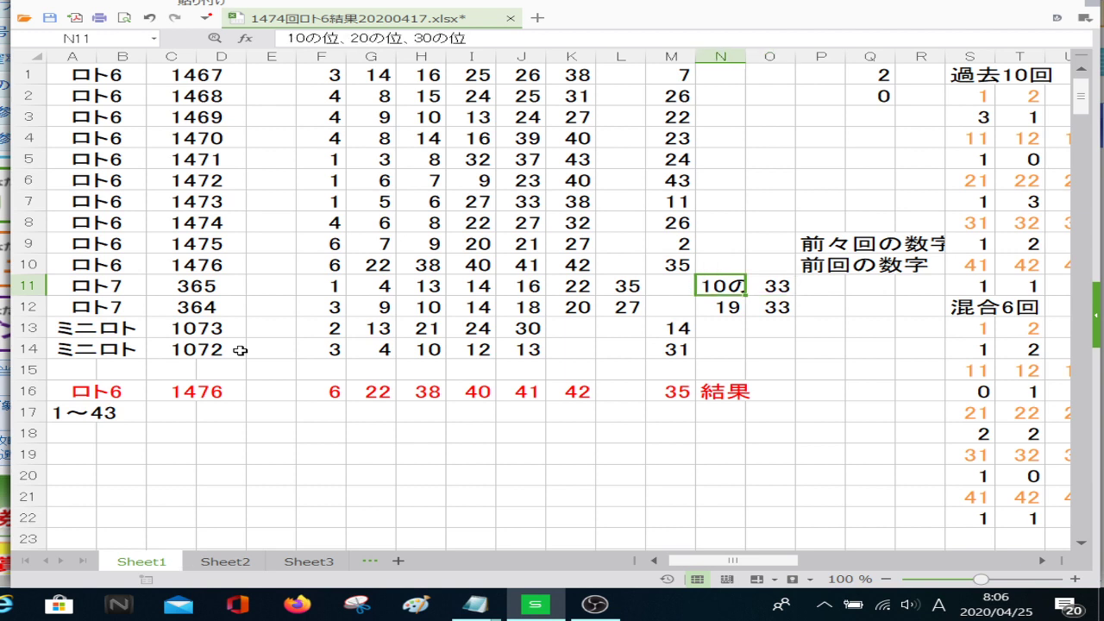
pyautogui.write('1')
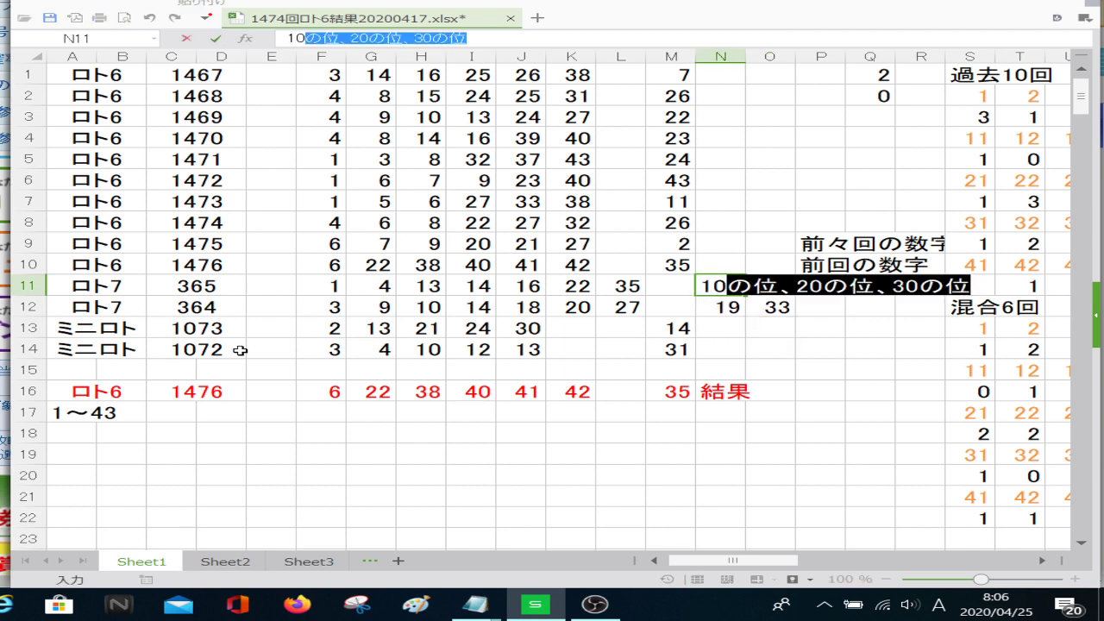
pyautogui.write('0')
pyautogui.press('Return')
pyautogui.press('Up')
pyautogui.press('Right')
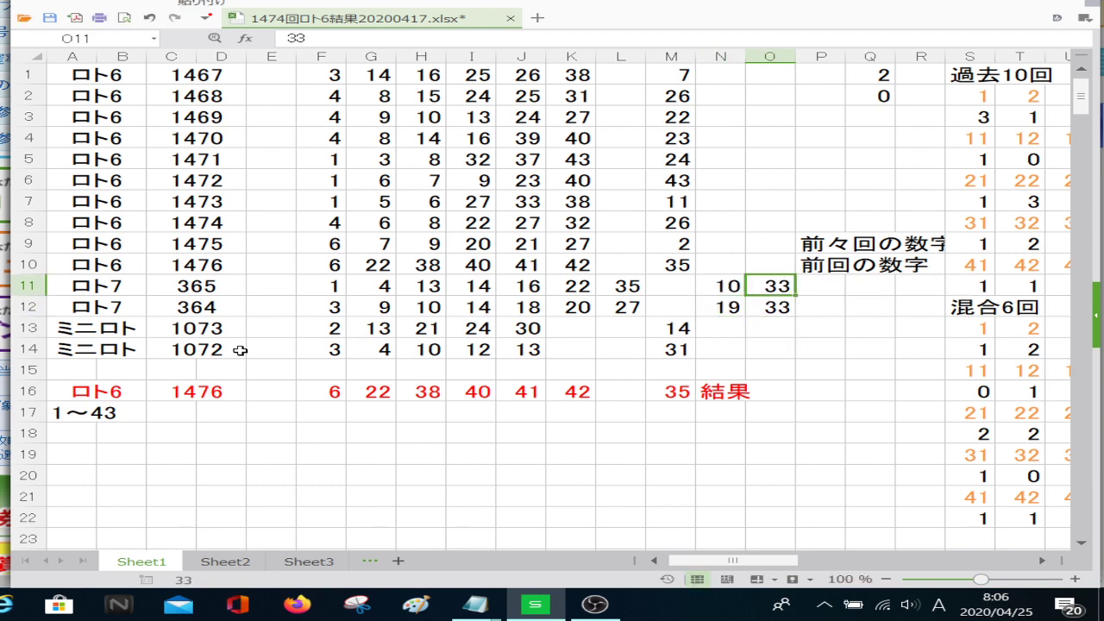
pyautogui.write('23')
pyautogui.press('Return')
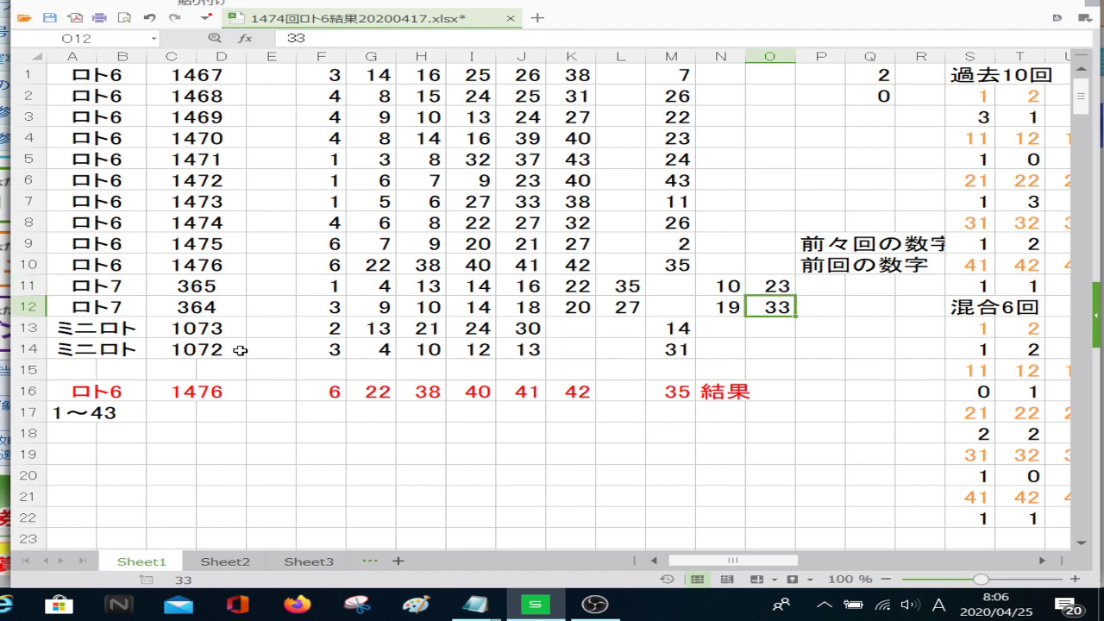
pyautogui.press('Up')
pyautogui.press('Up')
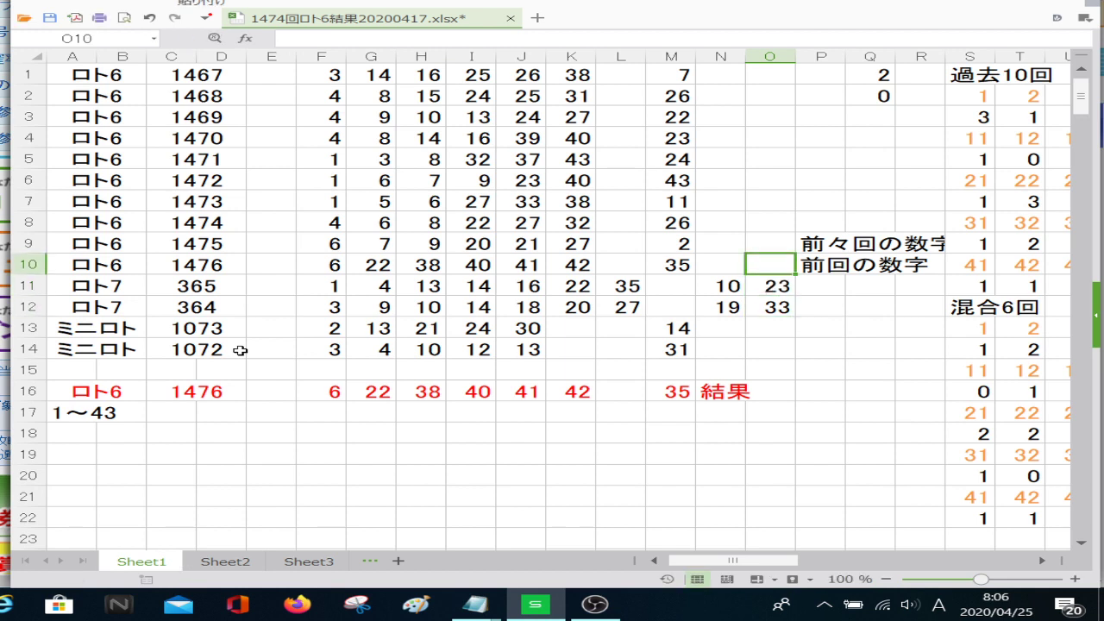
pyautogui.press('Left')
pyautogui.press('Left')
pyautogui.press('Left')
pyautogui.press('Left')
pyautogui.press('Left')
pyautogui.press('Left')
pyautogui.press('Left')
pyautogui.press('Left')
pyautogui.press('Left')
pyautogui.press('Right')
pyautogui.press('Right')
pyautogui.press('Right')
pyautogui.press('Right')
pyautogui.press('Left')
pyautogui.press('Right')
pyautogui.press('Right')
pyautogui.press('Left')
pyautogui.press('Left')
pyautogui.press('Left')
pyautogui.press('Right')
pyautogui.press('Right')
pyautogui.press('Right')
pyautogui.press('Left')
pyautogui.press('Left')
pyautogui.press('Left')
pyautogui.press('Left')
pyautogui.press('Left')
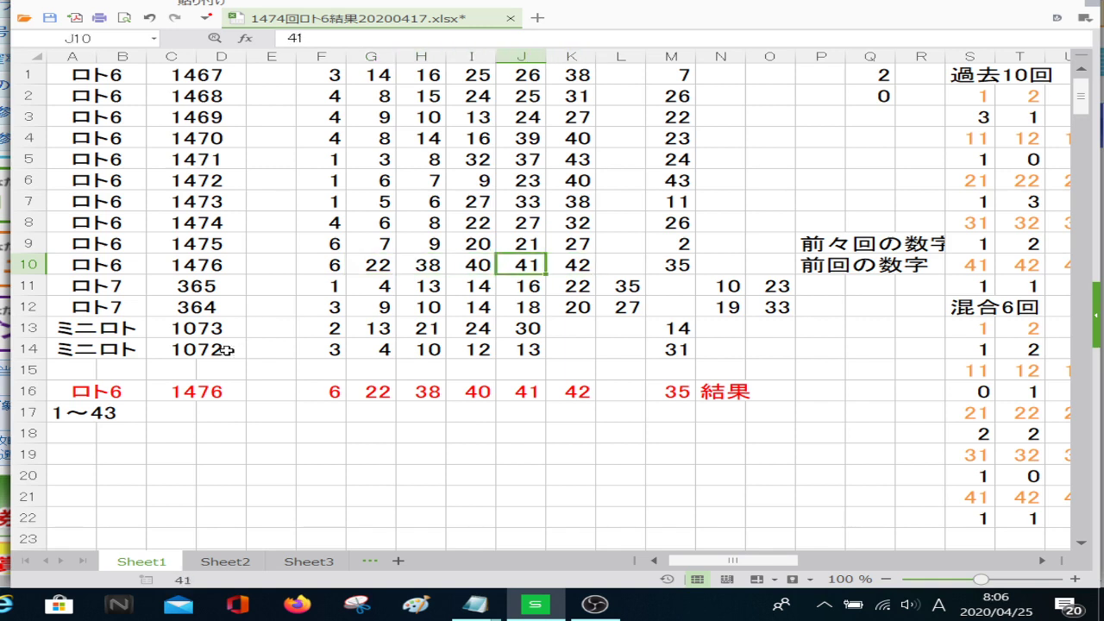
pyautogui.press('Right')
pyautogui.press('Right')
pyautogui.press('Right')
pyautogui.press('Right')
pyautogui.press('Right')
pyautogui.press('Right')
pyautogui.press('Right')
pyautogui.press('Left')
pyautogui.press('Left')
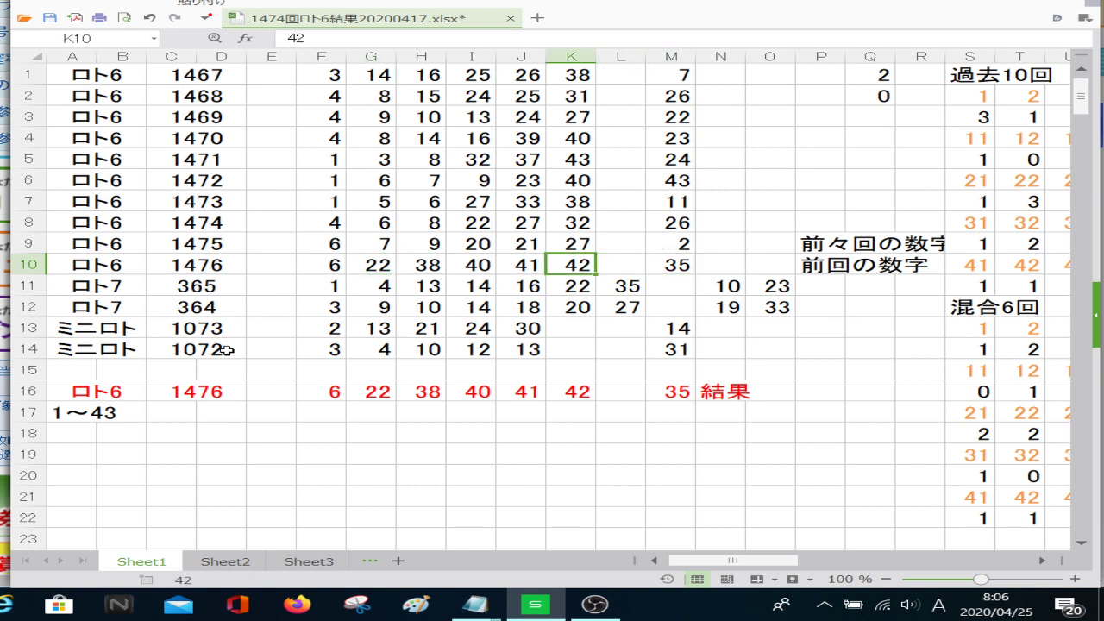
pyautogui.press('Left')
pyautogui.press('Left')
pyautogui.press('Down')
pyautogui.press('Down')
pyautogui.press('Down')
pyautogui.press('Down')
pyautogui.press('Up')
pyautogui.press('Up')
pyautogui.press('Up')
pyautogui.press('Up')
pyautogui.press('Up')
pyautogui.press('Up')
pyautogui.press('Up')
pyautogui.press('Up')
pyautogui.press('Up')
pyautogui.press('Right')
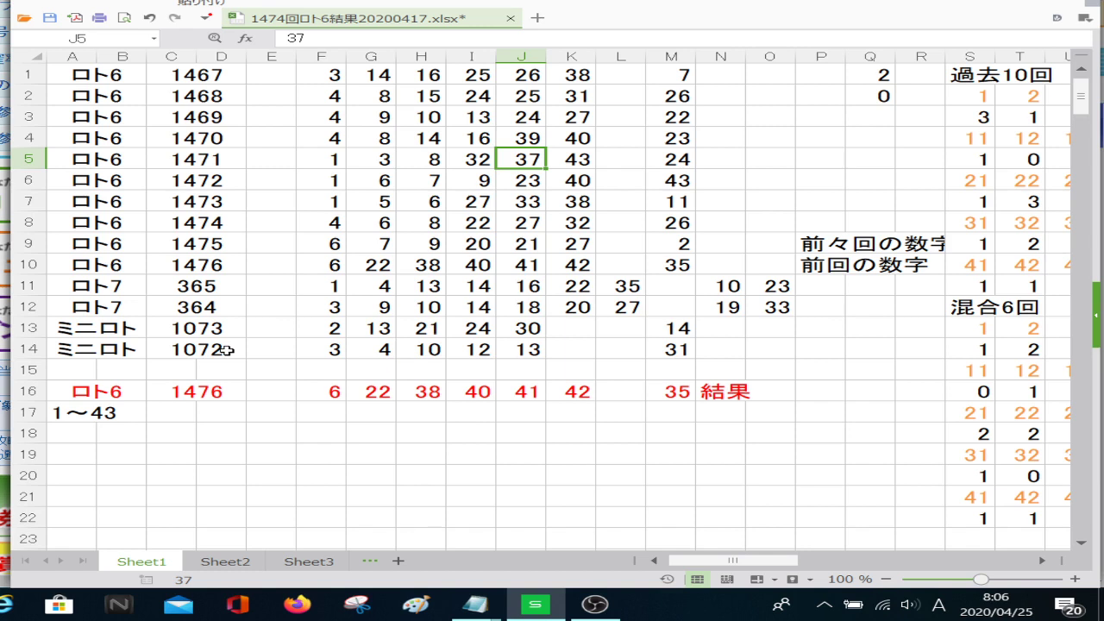
# Inspect the cell contents in the 過去10回 count table beside the draw list without changing them
pyautogui.press('Right')
pyautogui.press('Right')
pyautogui.press('Right')
pyautogui.press('Right')
pyautogui.press('Right')
pyautogui.press('Right')
pyautogui.press('Right')
pyautogui.press('Right')
pyautogui.press('Right')
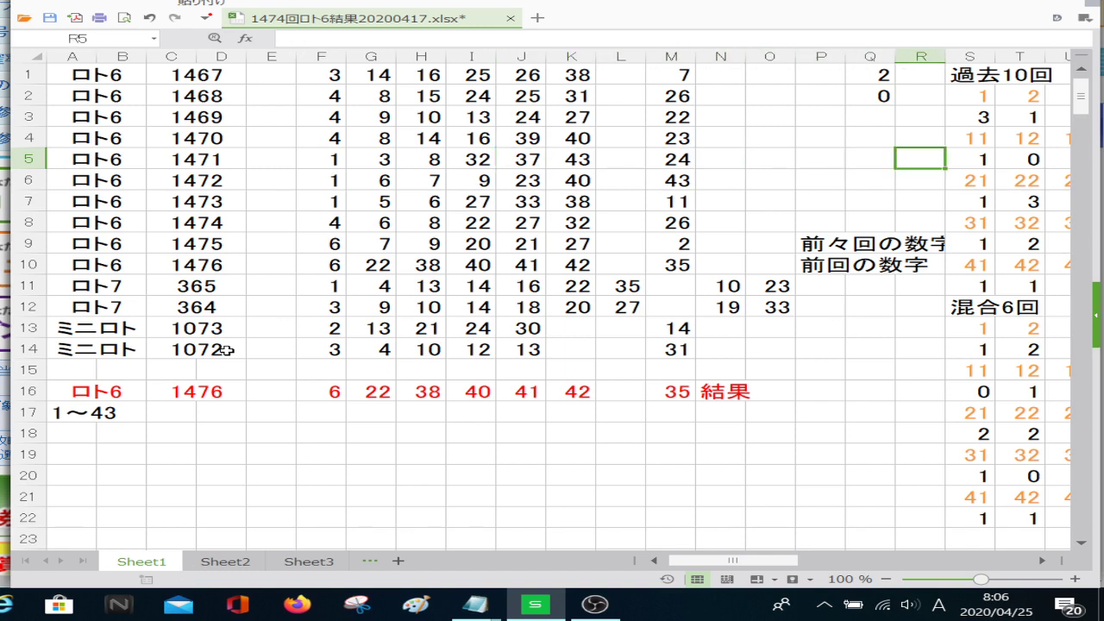
pyautogui.press('Up')
pyautogui.press('F2')
pyautogui.press('Escape')
pyautogui.press('Right')
pyautogui.press('F2')
pyautogui.press('Escape')
# Examine the counting formula for number 1 in S14 of the 混合6回 table and the range it covers
pyautogui.press('Down')
pyautogui.press('Down')
pyautogui.press('Down')
pyautogui.press('Down')
pyautogui.press('Down')
pyautogui.press('Down')
pyautogui.press('Down')
pyautogui.press('Down')
pyautogui.press('Down')
pyautogui.press('Down')
pyautogui.press('Down')
pyautogui.press('Down')
pyautogui.press('Down')
pyautogui.press('Down')
pyautogui.press('Up')
pyautogui.press('Up')
pyautogui.press('Up')
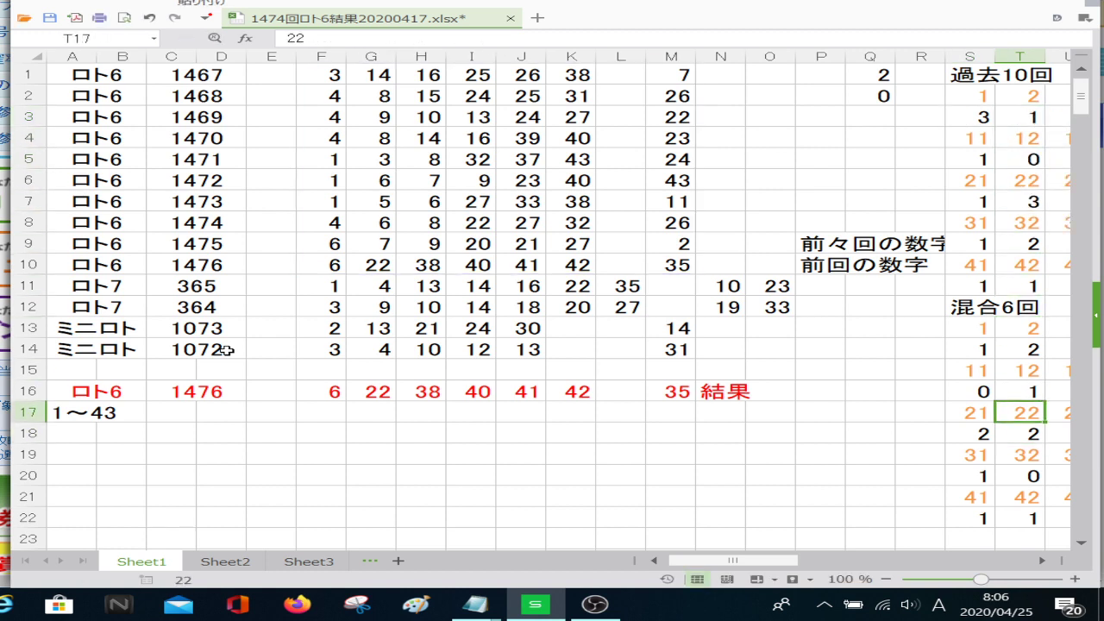
pyautogui.press('Up')
pyautogui.press('Left')
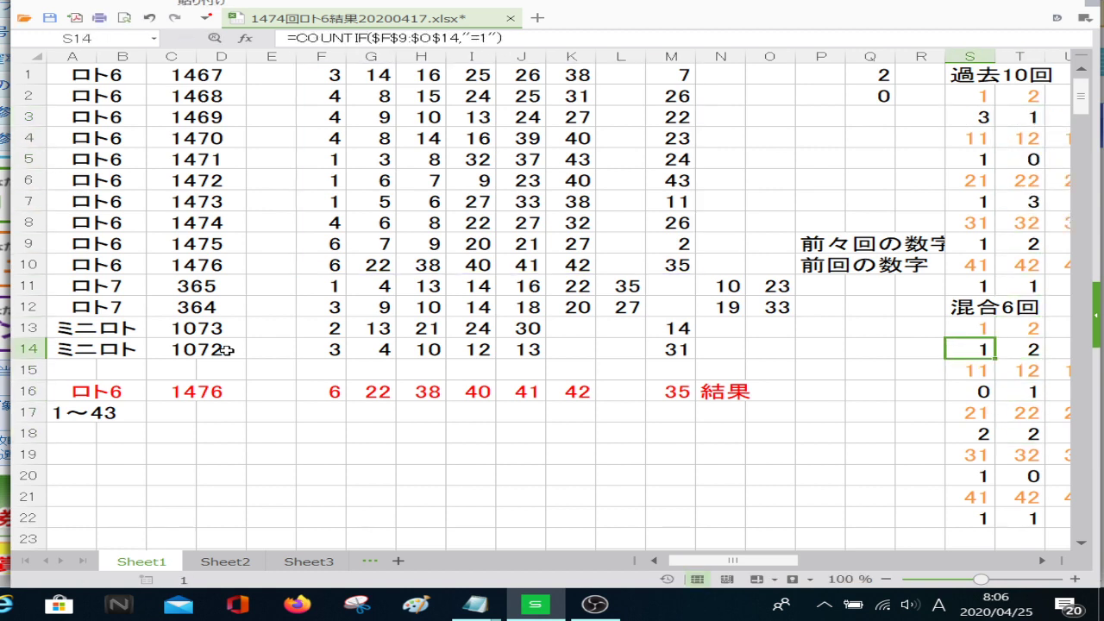
pyautogui.press('F2')
pyautogui.press('Return')
pyautogui.press('Up')
pyautogui.press('F2')
pyautogui.press('Return')
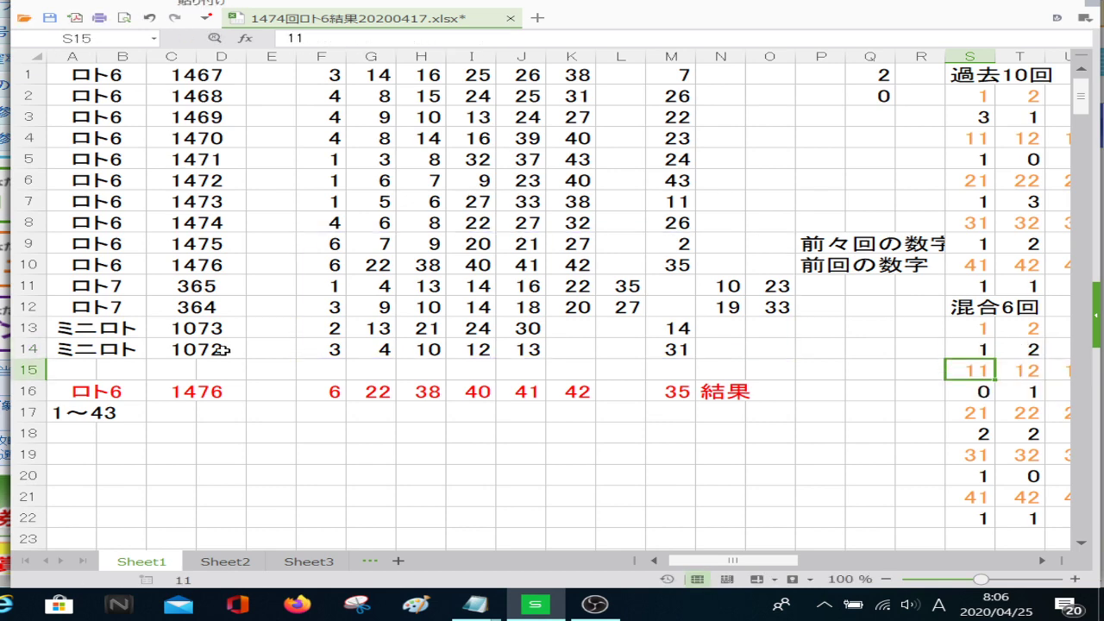
# Examine the 混合6回 count table and the 過去10回 and 混合6回 bonus-number count tables through column AM
pyautogui.press('Up')
pyautogui.press('Right')
pyautogui.press('Down')
pyautogui.press('Right')
pyautogui.press('Right')
pyautogui.press('Right')
pyautogui.press('Right')
pyautogui.press('Right')
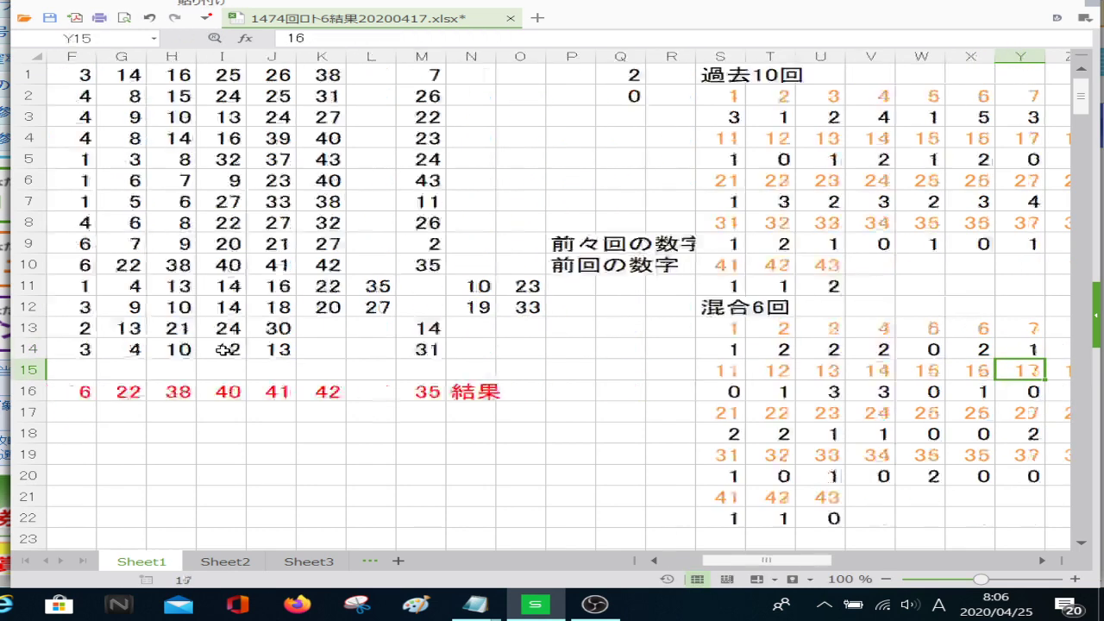
pyautogui.press('Right')
pyautogui.press('Right')
pyautogui.press('Right')
pyautogui.press('Right')
pyautogui.press('Right')
pyautogui.press('Right')
pyautogui.press('Right')
pyautogui.press('Right')
pyautogui.press('Right')
pyautogui.press('Right')
pyautogui.press('Right')
pyautogui.press('Right')
pyautogui.press('Right')
pyautogui.press('Right')
pyautogui.press('Right')
pyautogui.press('Left')
pyautogui.press('Left')
pyautogui.press('Left')
pyautogui.press('Left')
pyautogui.press('Left')
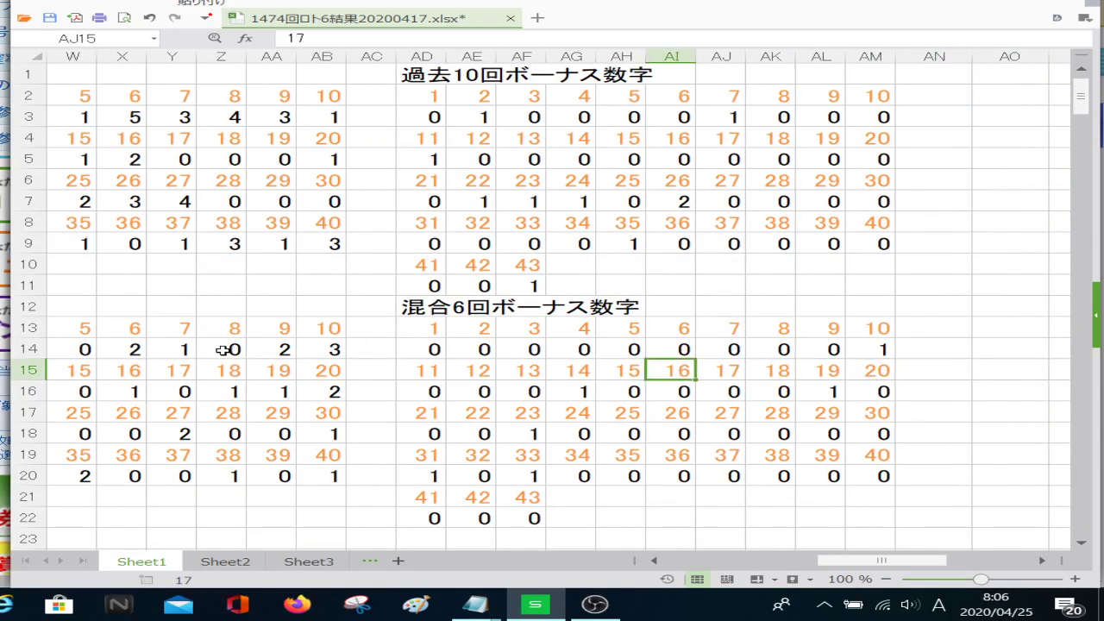
pyautogui.press('Left')
pyautogui.press('Left')
pyautogui.press('Left')
pyautogui.press('Left')
pyautogui.press('Left')
pyautogui.press('Left')
pyautogui.press('Left')
pyautogui.press('Left')
pyautogui.press('Left')
pyautogui.press('Left')
pyautogui.press('Left')
pyautogui.press('Left')
pyautogui.press('Left')
pyautogui.press('Left')
pyautogui.press('Left')
pyautogui.press('Left')
pyautogui.press('Left')
pyautogui.press('Left')
pyautogui.press('Left')
pyautogui.press('Left')
# Review the 全抽出出現回数 counts and the 全抽出数字 list in the analysis section below the draw list
pyautogui.press('Down')
pyautogui.press('Down')
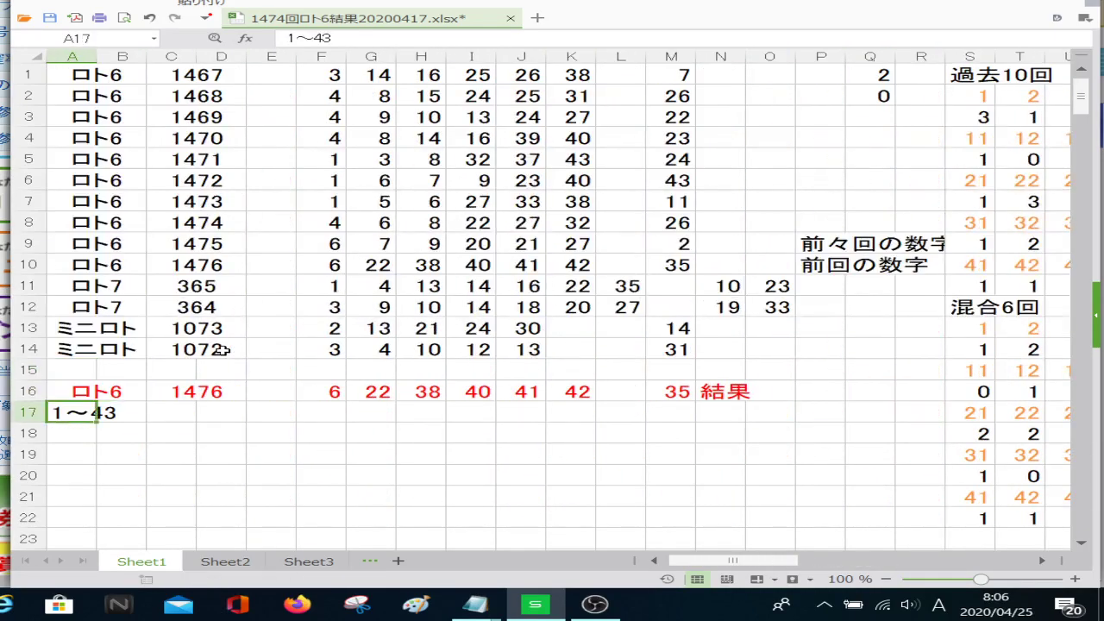
pyautogui.press('Down')
pyautogui.press('Down')
pyautogui.press('Down')
pyautogui.press('Down')
pyautogui.press('Down')
pyautogui.press('Down')
pyautogui.press('Down')
pyautogui.press('Down')
pyautogui.press('Down')
pyautogui.press('Down')
pyautogui.press('Down')
pyautogui.press('Down')
pyautogui.press('Down')
pyautogui.press('Down')
pyautogui.press('Down')
pyautogui.press('Down')
pyautogui.press('Down')
pyautogui.press('Down')
pyautogui.press('Down')
pyautogui.press('Down')
pyautogui.press('Up')
pyautogui.press('Up')
pyautogui.press('Up')
pyautogui.press('Up')
pyautogui.press('Up')
pyautogui.press('Up')
pyautogui.press('Up')
pyautogui.press('Up')
pyautogui.press('Up')
pyautogui.press('Up')
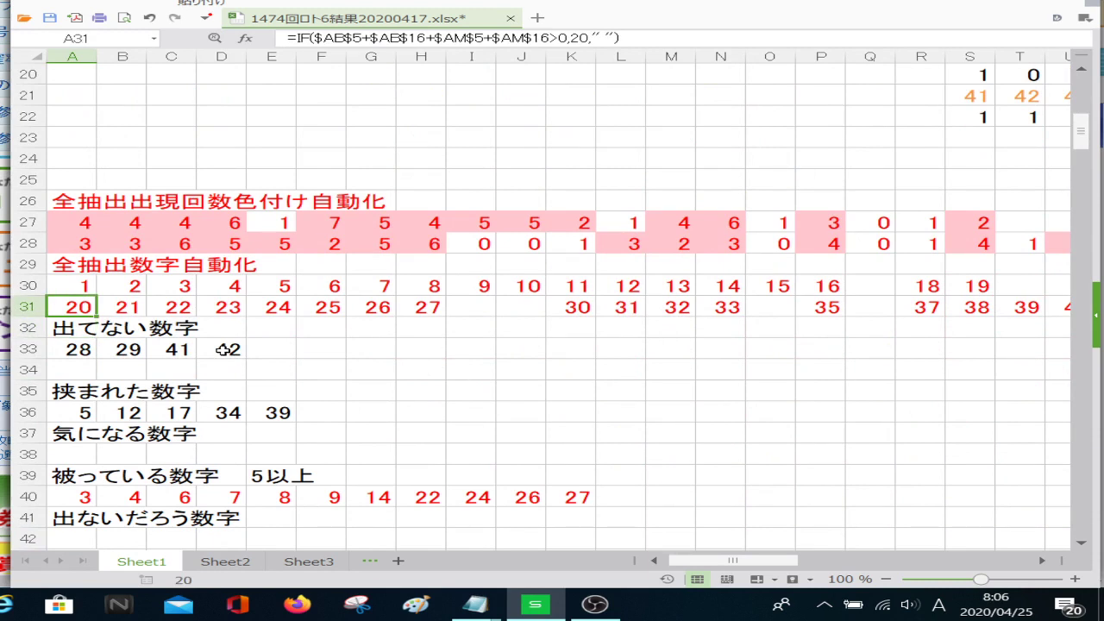
# Enter the undrawn numbers 17, 28, 29, 34 and 36 under 出てない数字 in A33:E33
pyautogui.press('Down')
pyautogui.press('Down')
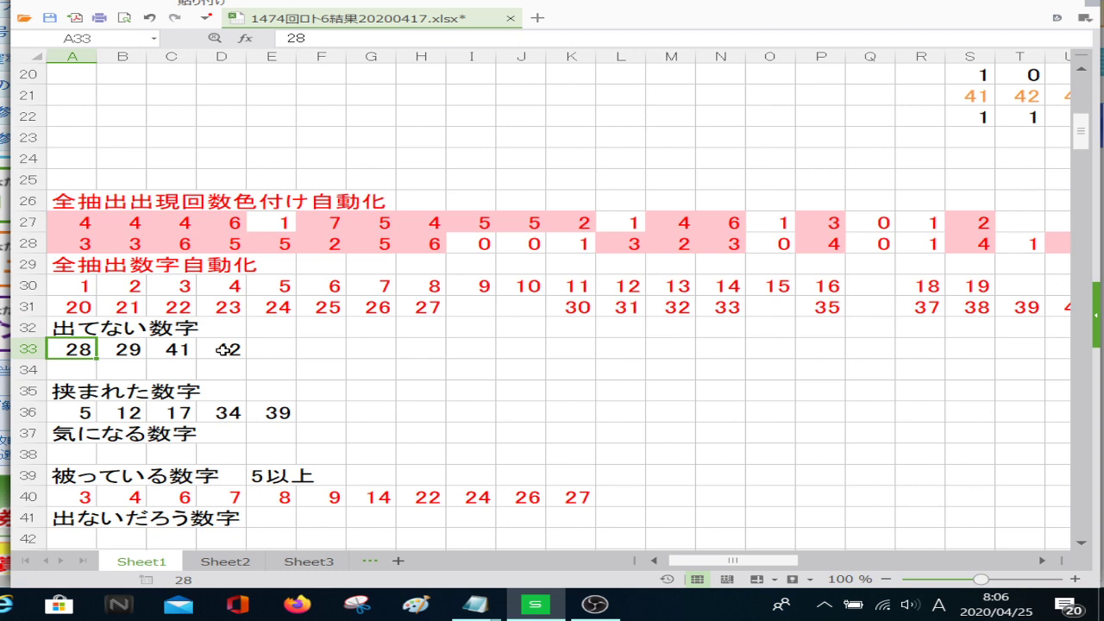
pyautogui.write('17')
pyautogui.press('Tab')
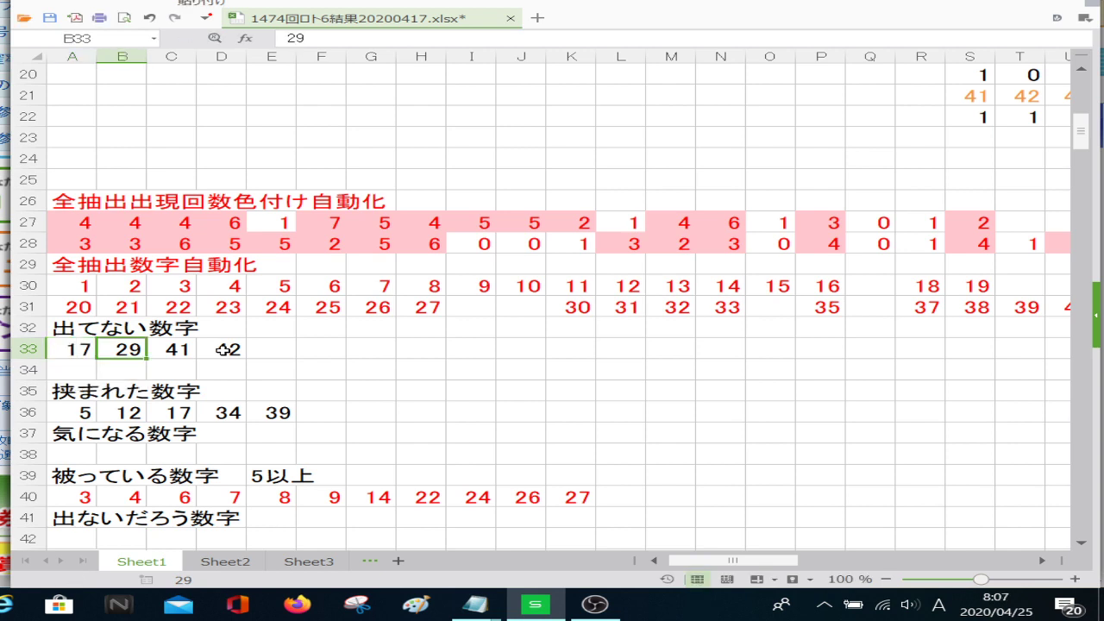
pyautogui.write('28')
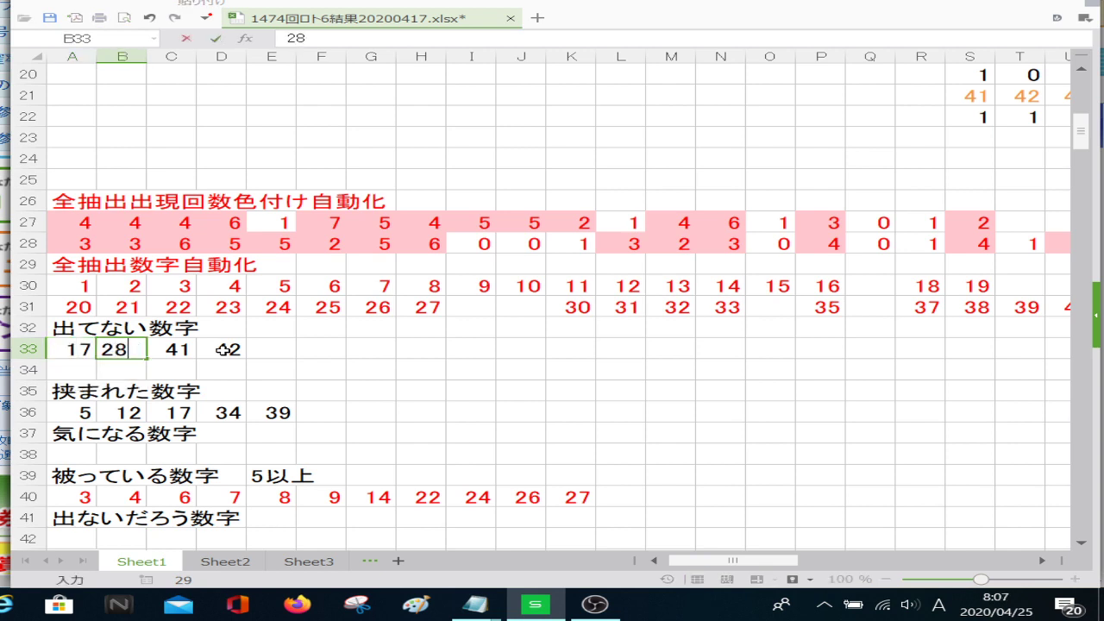
pyautogui.press('Tab')
pyautogui.write('29')
pyautogui.press('Tab')
pyautogui.write('34')
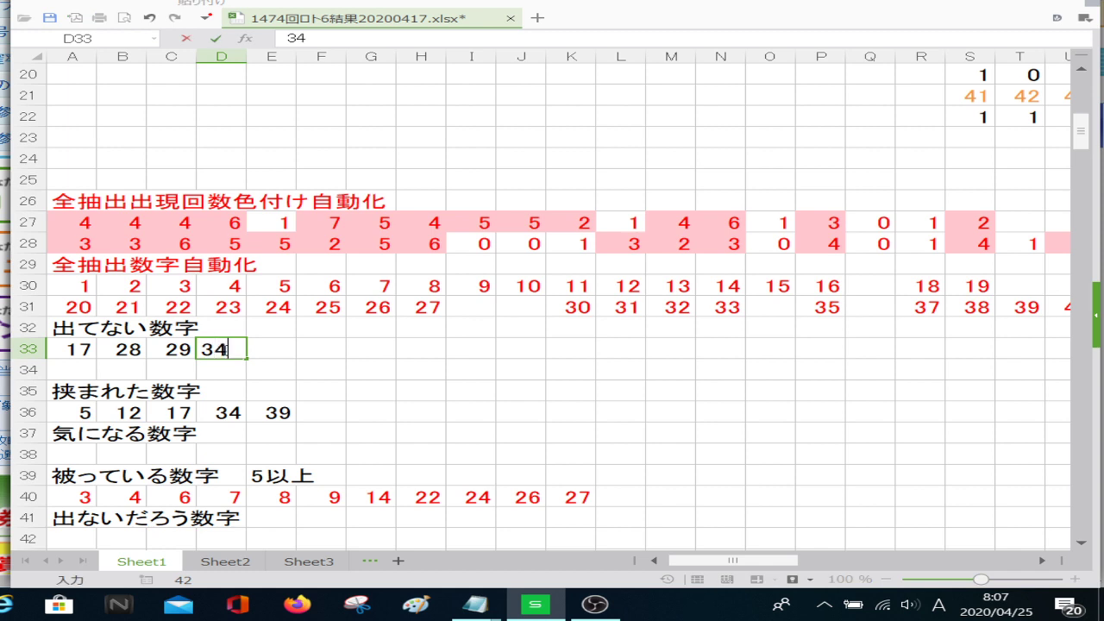
pyautogui.press('Tab')
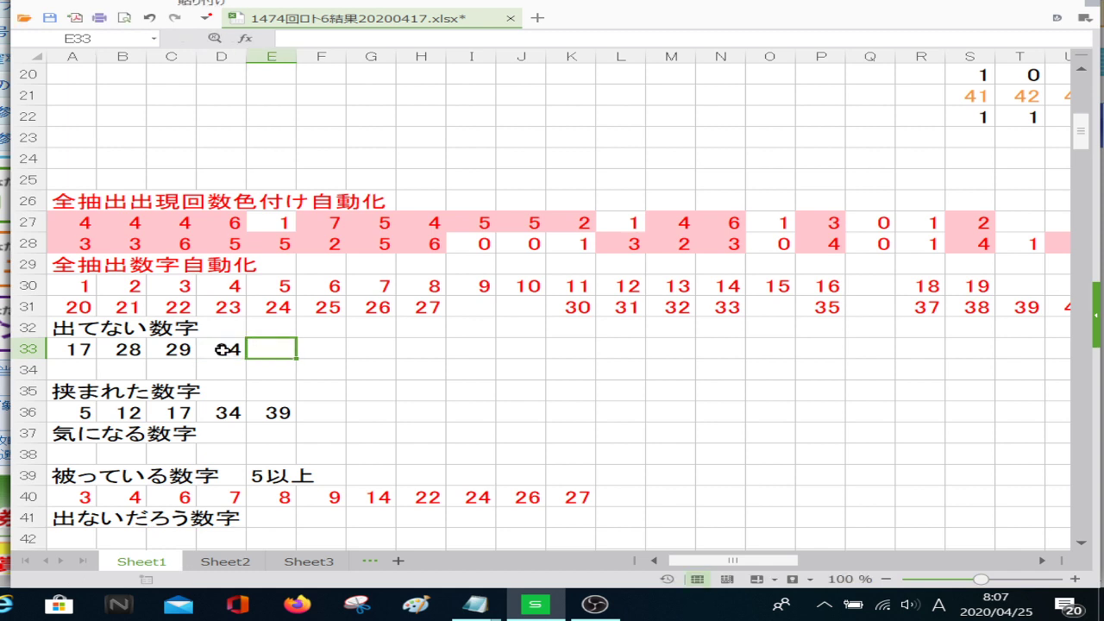
pyautogui.write('36')
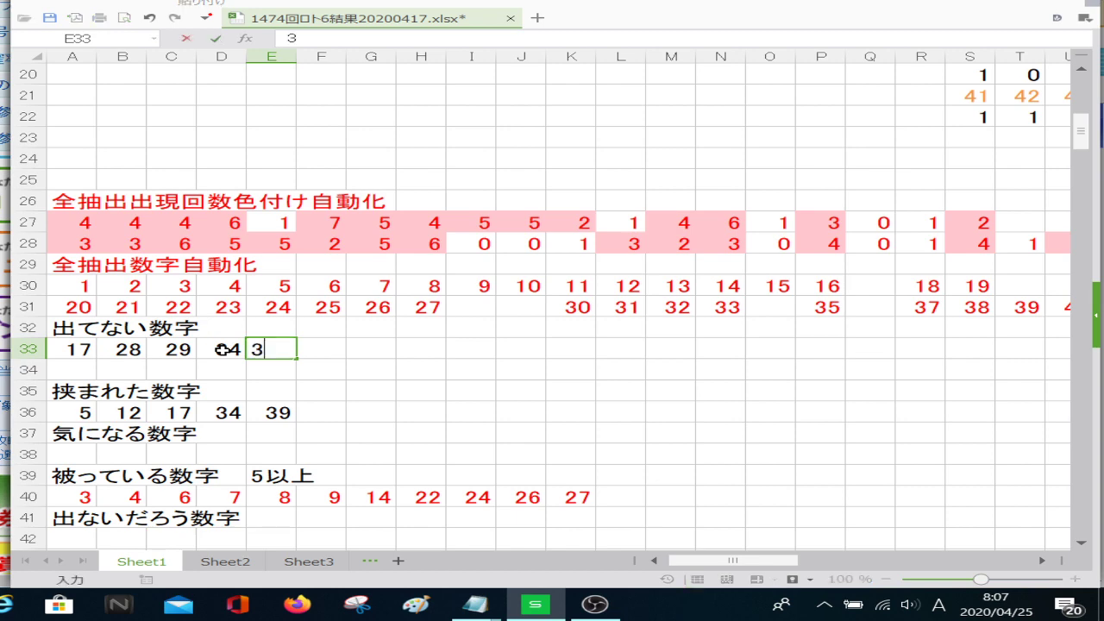
pyautogui.press('Tab')
# Check the remaining extracted numbers at the far end of the 全抽出数字 rows for further undrawn numbers
pyautogui.press('Tab')
pyautogui.press('Tab')
pyautogui.press('Tab')
pyautogui.press('Tab')
pyautogui.press('Tab')
pyautogui.press('Tab')
pyautogui.press('Tab')
pyautogui.press('Tab')
pyautogui.press('Tab')
pyautogui.press('Tab')
pyautogui.press('Tab')
pyautogui.press('Tab')
pyautogui.press('Tab')
pyautogui.press('Tab')
pyautogui.press('Tab')
pyautogui.press('Tab')
pyautogui.press('Tab')
pyautogui.press('Tab')
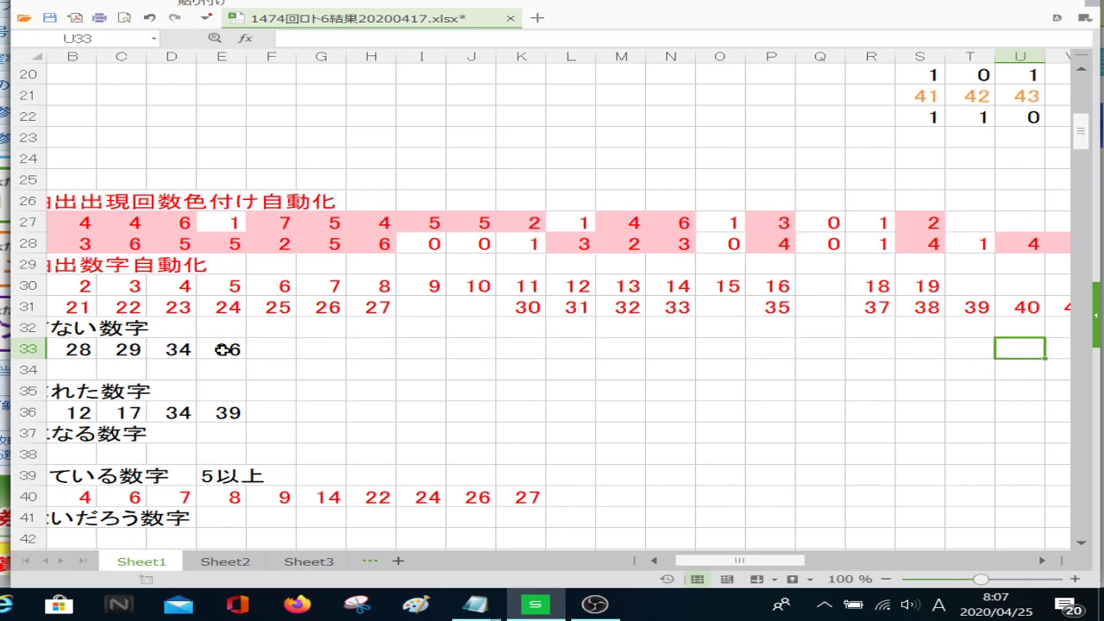
pyautogui.press('Left')
pyautogui.press('Left')
pyautogui.press('Left')
pyautogui.press('Left')
pyautogui.press('Left')
pyautogui.press('Left')
pyautogui.press('Left')
pyautogui.press('Left')
pyautogui.press('Left')
pyautogui.press('Left')
pyautogui.press('Left')
pyautogui.press('Left')
pyautogui.press('Left')
pyautogui.press('Left')
pyautogui.press('Left')
pyautogui.press('Left')
pyautogui.press('Left')
pyautogui.press('Left')
pyautogui.press('Left')
pyautogui.press('Left')
pyautogui.press('Left')
pyautogui.press('Left')
pyautogui.press('Left')
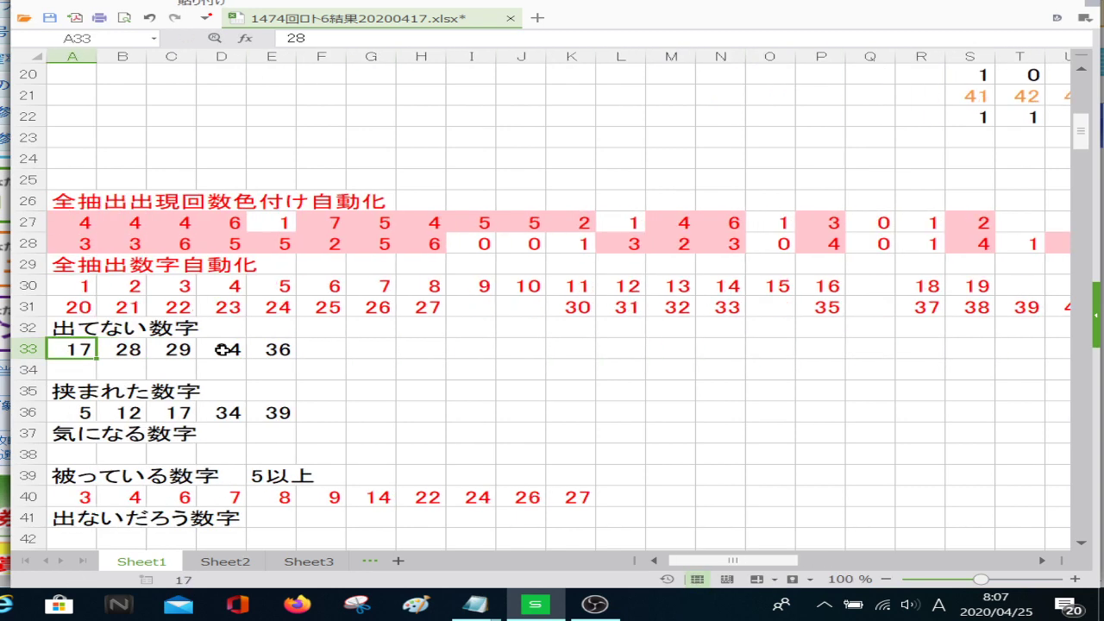
# Enter the sandwiched numbers 5, 12, 15 and 39 under 挟まれた数字 in A36:D36
pyautogui.press('Down')
pyautogui.press('Down')
pyautogui.press('Down')
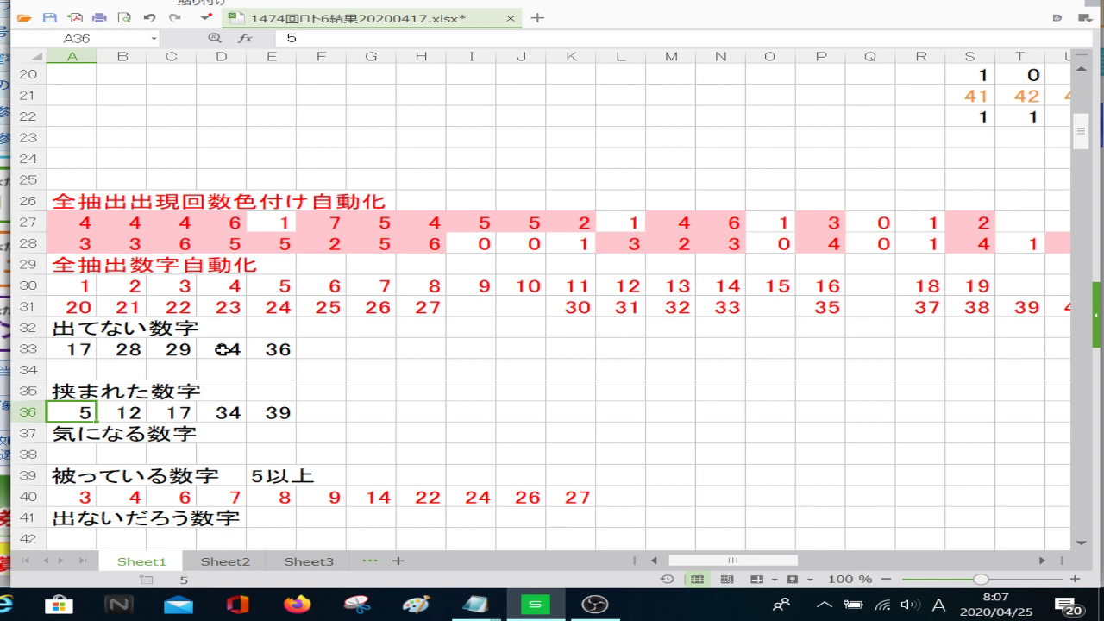
pyautogui.write('5')
pyautogui.press('Tab')
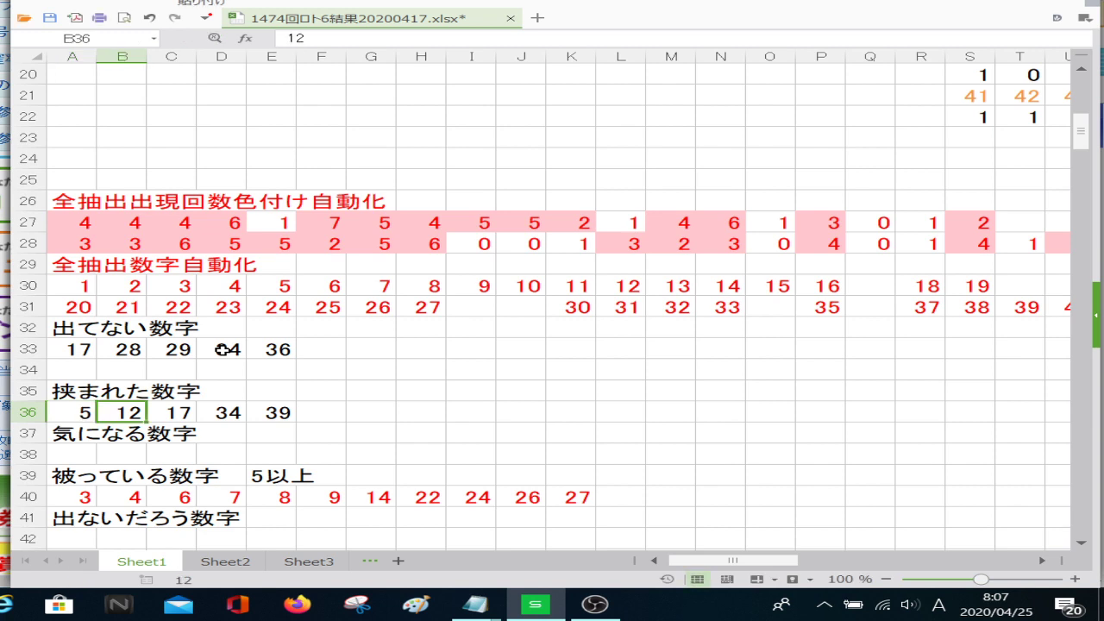
pyautogui.write('12')
pyautogui.press('Tab')
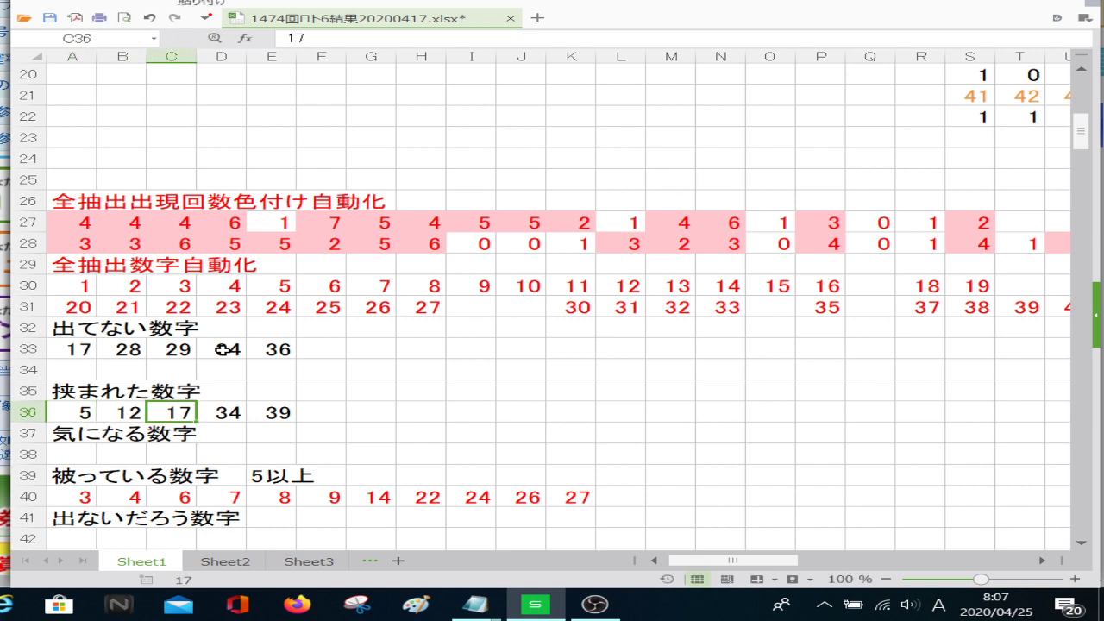
pyautogui.write('15')
pyautogui.press('Tab')
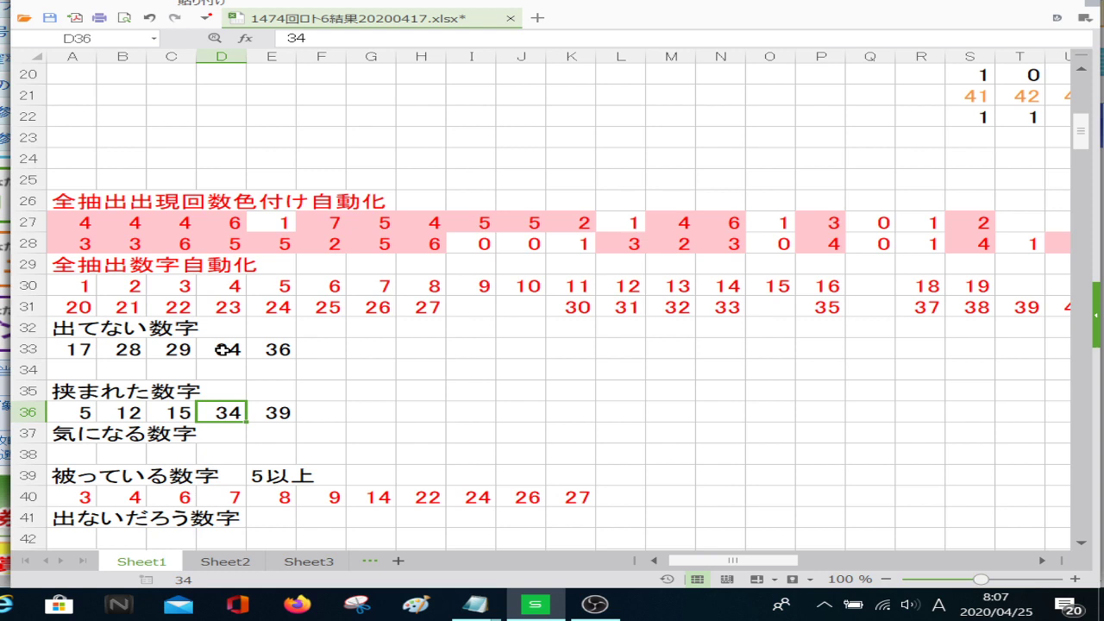
pyautogui.write('39')
pyautogui.press('Tab')
# Check the far end of the 全抽出数字 rows for further sandwiched numbers
pyautogui.press('Tab')
pyautogui.press('Tab')
pyautogui.press('Tab')
pyautogui.press('Tab')
pyautogui.press('Tab')
pyautogui.press('Tab')
pyautogui.press('Tab')
pyautogui.press('Tab')
pyautogui.press('Tab')
pyautogui.press('Tab')
pyautogui.press('Tab')
pyautogui.press('Tab')
pyautogui.press('Tab')
pyautogui.press('Tab')
pyautogui.press('Tab')
pyautogui.press('Tab')
pyautogui.press('Tab')
pyautogui.press('Tab')
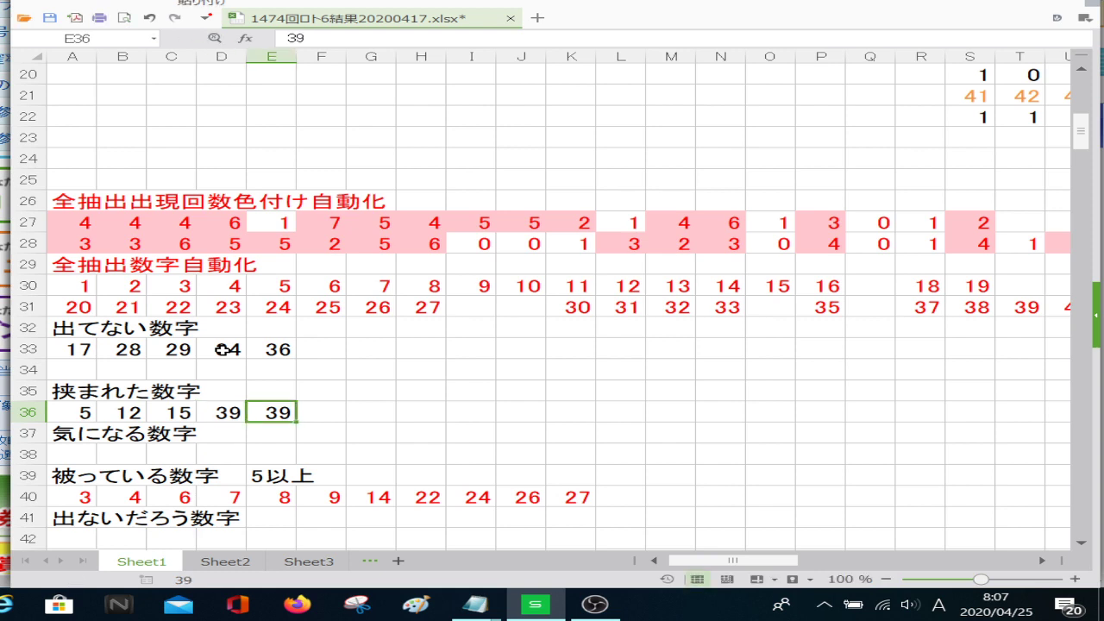
pyautogui.press('Tab')
pyautogui.press('Tab')
pyautogui.press('Tab')
pyautogui.press('Left')
pyautogui.press('Left')
pyautogui.press('Left')
pyautogui.press('Left')
pyautogui.press('Left')
pyautogui.press('Left')
pyautogui.press('Left')
pyautogui.press('Left')
pyautogui.press('Left')
pyautogui.press('Left')
pyautogui.press('Left')
pyautogui.press('Left')
pyautogui.press('Left')
pyautogui.press('Left')
pyautogui.press('Left')
pyautogui.press('Left')
pyautogui.press('Left')
pyautogui.press('Left')
pyautogui.press('Left')
pyautogui.press('Left')
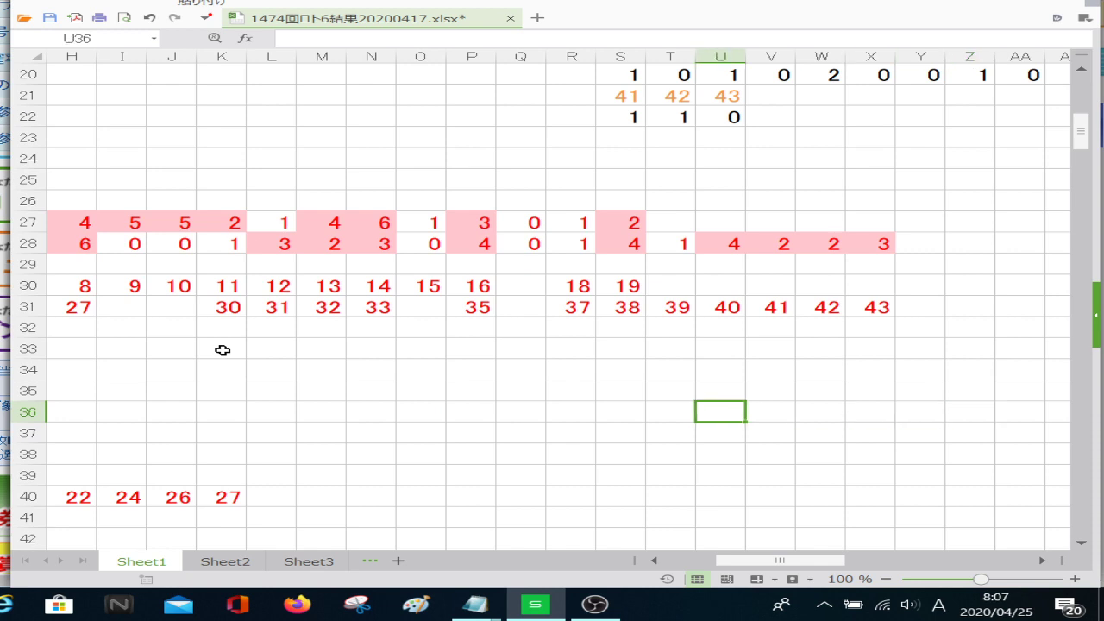
# Clear the leftover number in E36 of the 挟まれた数字 list
pyautogui.press('Right')
pyautogui.press('Right')
pyautogui.press('Right')
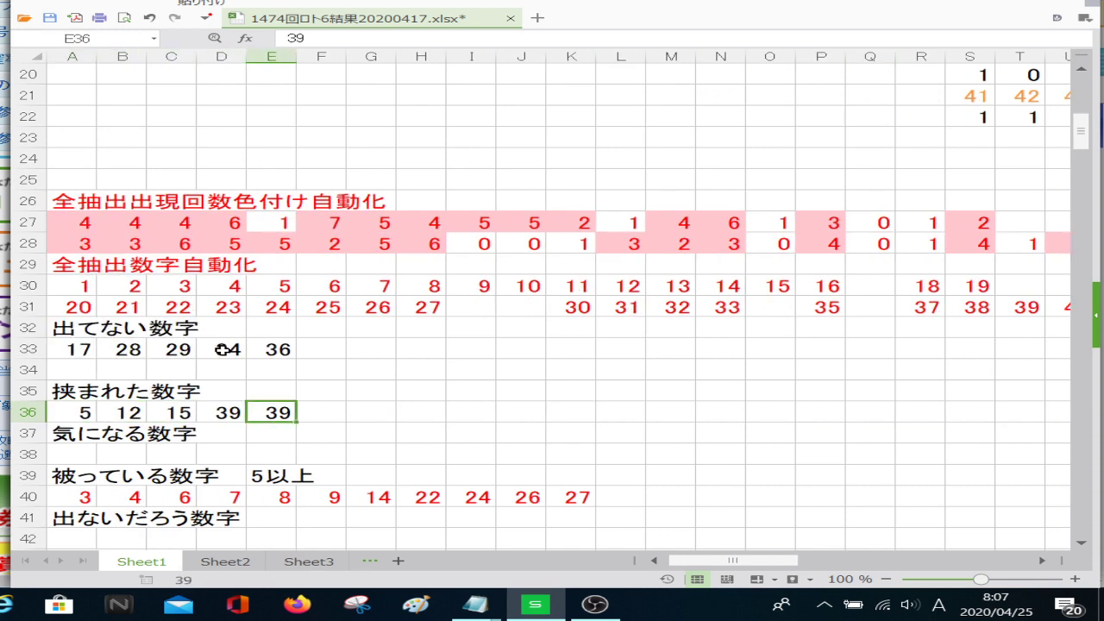
pyautogui.press('Delete')
# Enter 4, 6, 7, 9, 10 and 14 under 被っている数字 5以上 in A40:F40
pyautogui.press('Down')
pyautogui.press('Down')
pyautogui.press('Down')
pyautogui.press('Down')
pyautogui.press('Left')
pyautogui.press('Left')
pyautogui.press('Left')
pyautogui.press('Left')
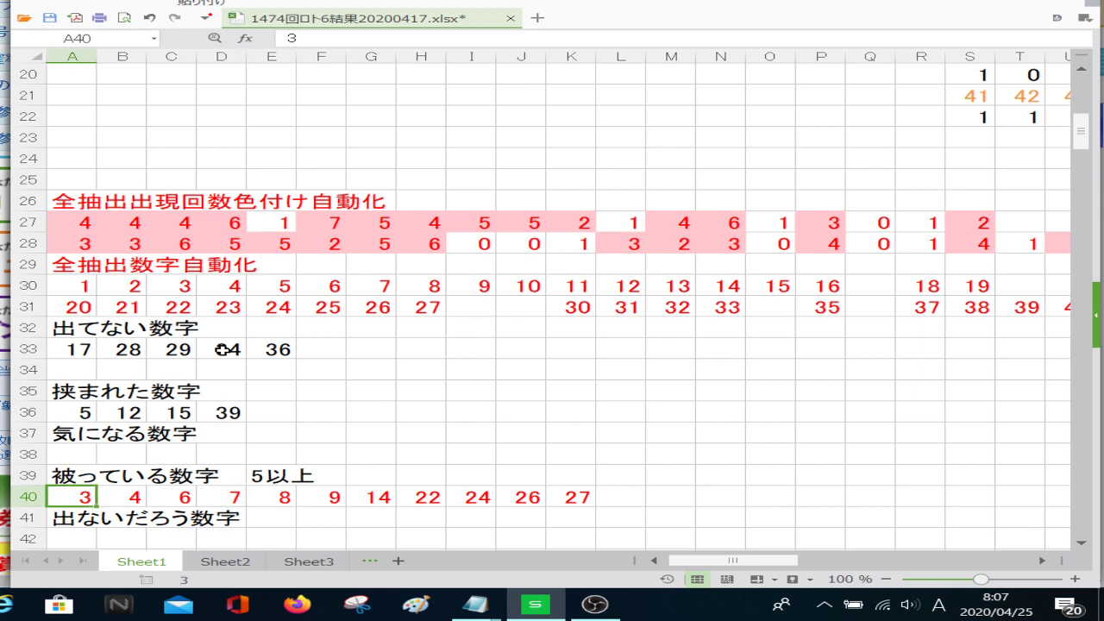
pyautogui.write('4')
pyautogui.press('Right')
pyautogui.write('6')
pyautogui.press('Right')
pyautogui.write('7')
pyautogui.press('Right')
pyautogui.write('9')
pyautogui.press('Right')
pyautogui.write('10')
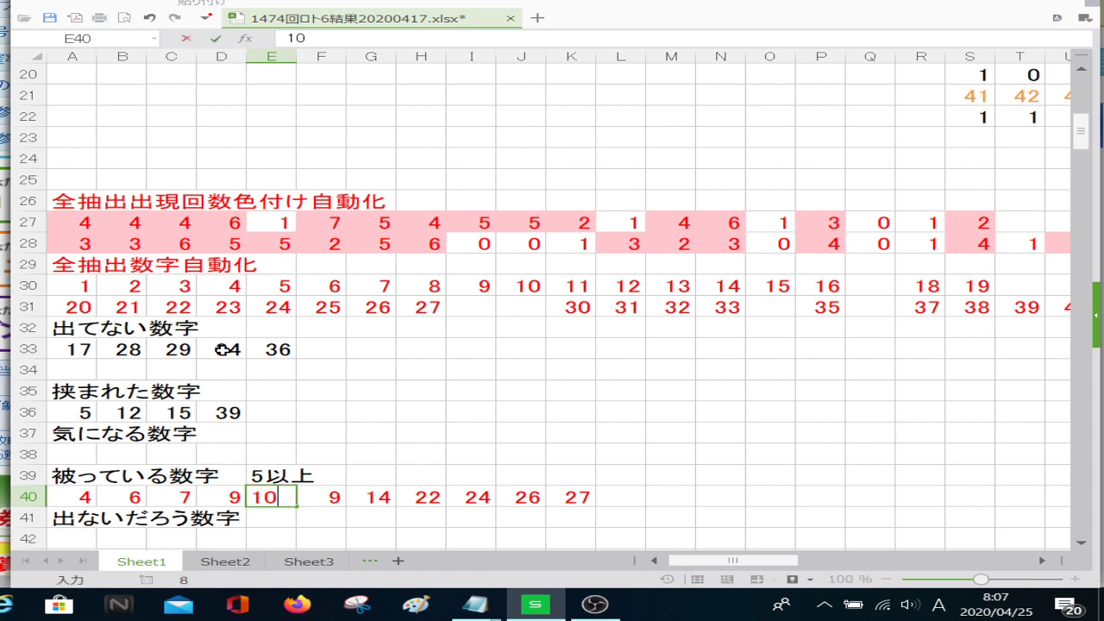
pyautogui.press('Right')
pyautogui.write('14')
pyautogui.press('Right')
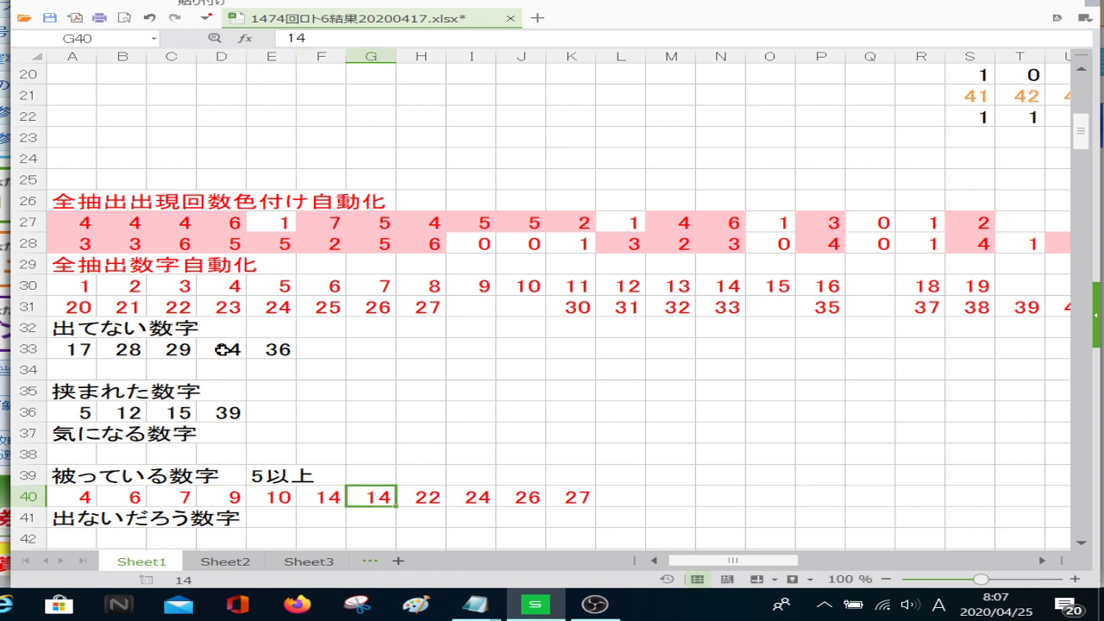
# Continue the 被っている数字 list with 22, 23, 24 and 26 in G40:J40, keeping K40 as it is
pyautogui.write('22')
pyautogui.press('Right')
pyautogui.write('23')
pyautogui.press('Right')
pyautogui.write('24')
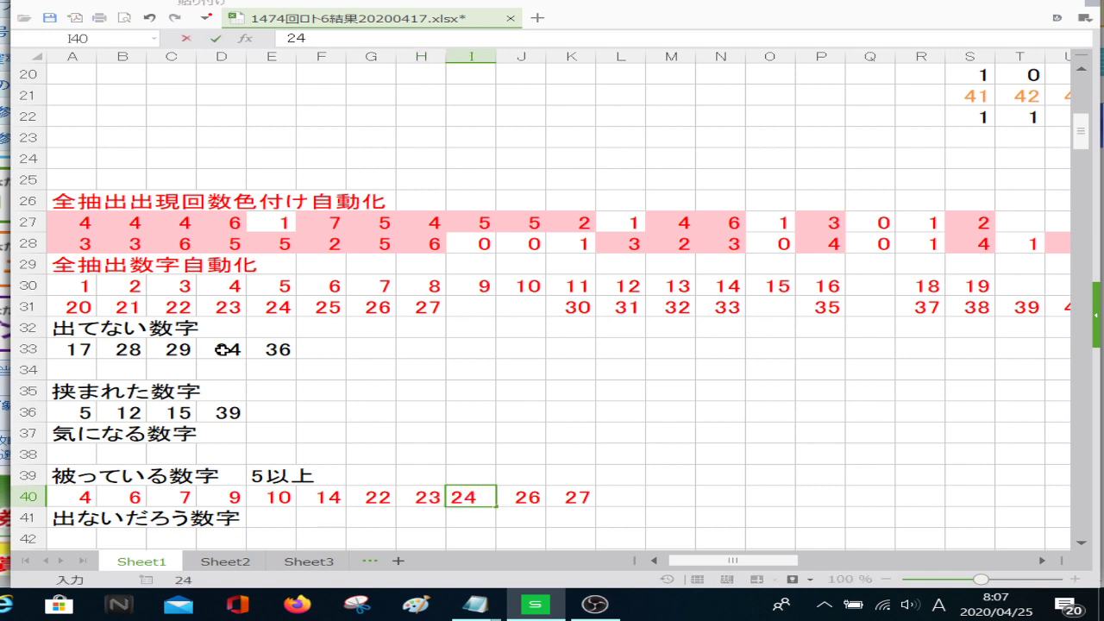
pyautogui.press('Right')
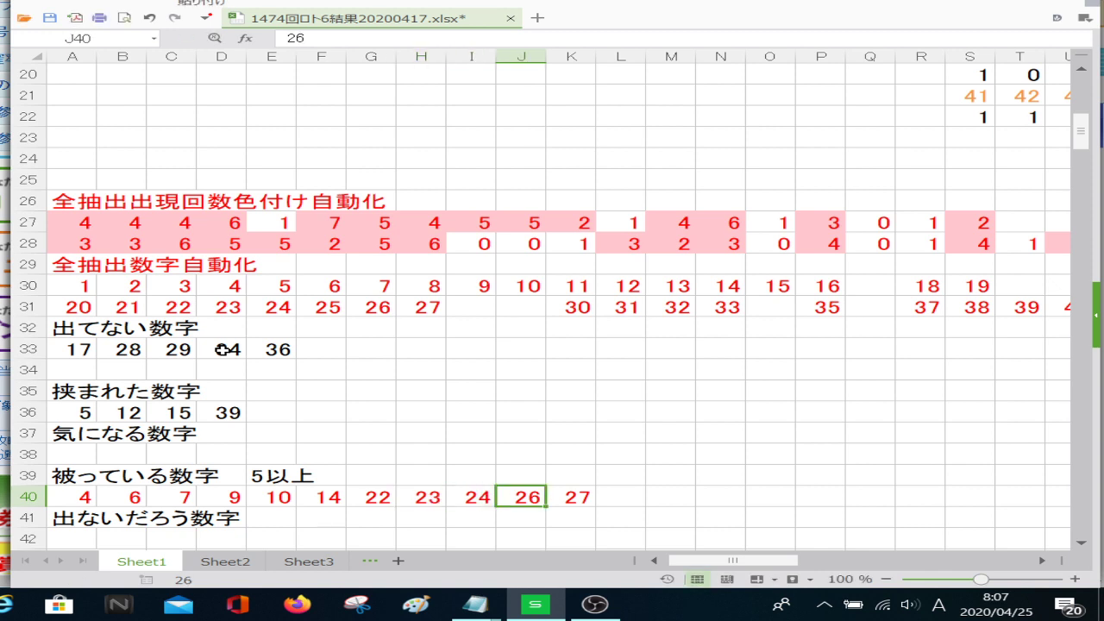
pyautogui.write('26')
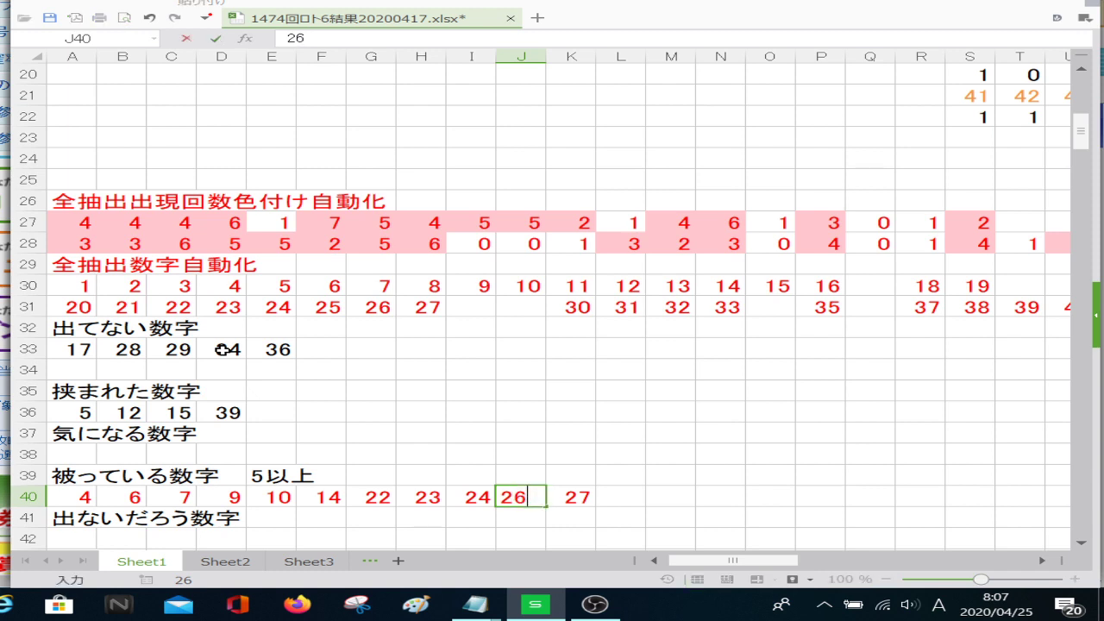
pyautogui.press('Right')
pyautogui.press('Tab')
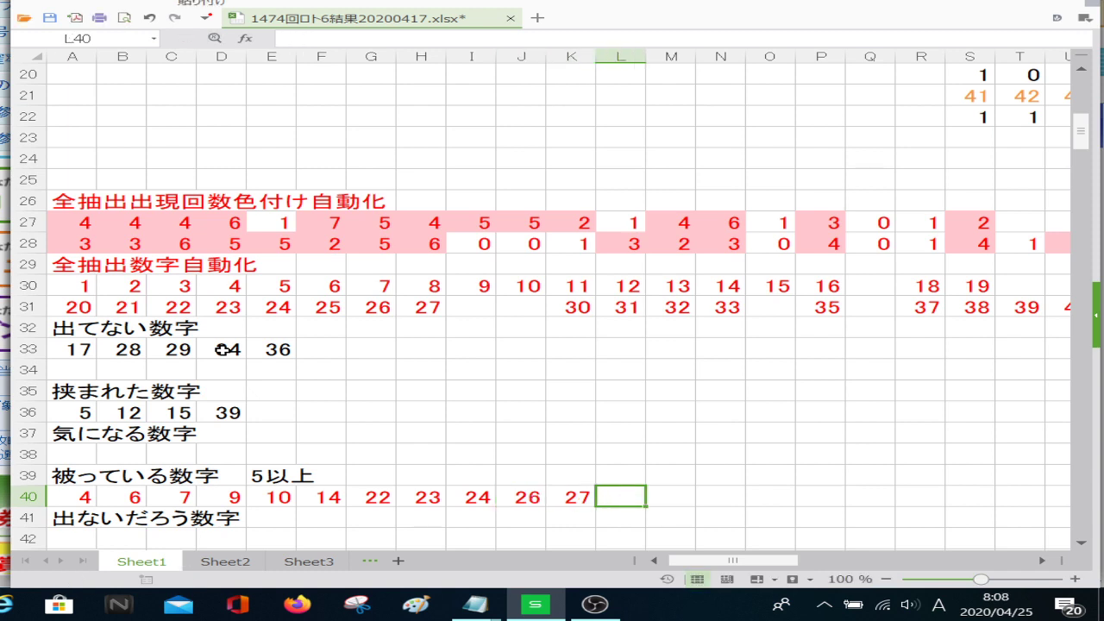
# Check the far end of the 全抽出出現回数 rows for further numbers with a count of 5 or more
pyautogui.press('Tab')
pyautogui.press('Tab')
pyautogui.press('Tab')
pyautogui.press('Tab')
pyautogui.press('Tab')
pyautogui.press('Tab')
pyautogui.press('Tab')
pyautogui.press('Tab')
pyautogui.press('Tab')
pyautogui.press('Tab')
pyautogui.press('Tab')
pyautogui.press('Tab')
pyautogui.press('Tab')
pyautogui.press('Tab')
pyautogui.press('Tab')
pyautogui.press('Tab')
pyautogui.press('Left')
pyautogui.press('Left')
pyautogui.press('Left')
pyautogui.press('Left')
pyautogui.press('Left')
pyautogui.press('Left')
pyautogui.press('Left')
pyautogui.press('Left')
pyautogui.press('Left')
# Copy the 挟まれた数字 row A36:I36 into the second 挟まれた数字 list starting at A59
pyautogui.press('Home')
pyautogui.press('Down')
pyautogui.press('Down')
pyautogui.press('Down')
pyautogui.press('Down')
pyautogui.press('Down')
pyautogui.press('Down')
pyautogui.press('Down')
pyautogui.press('Down')
pyautogui.press('Down')
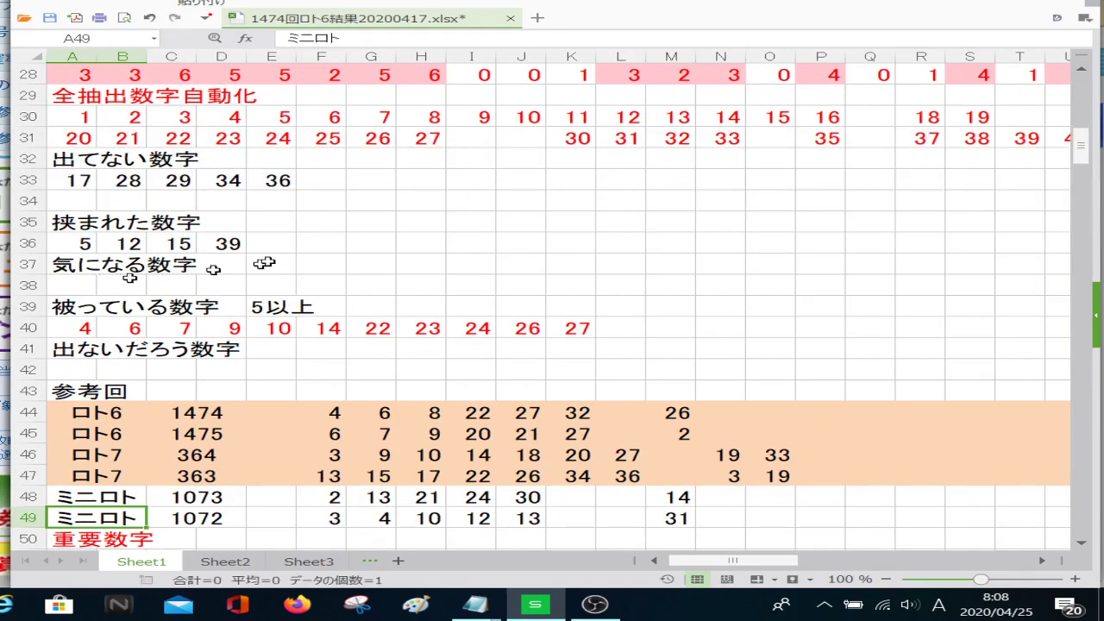
pyautogui.click(457, 256)
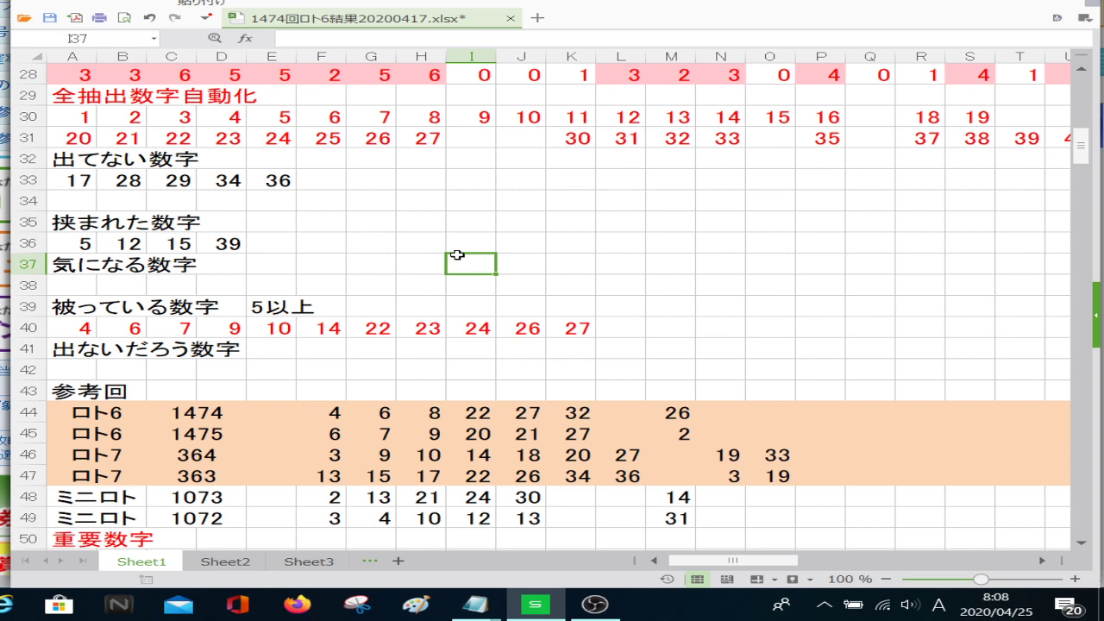
pyautogui.moveTo(462, 247); pyautogui.dragTo(93, 242)
pyautogui.rightClick(94, 248)
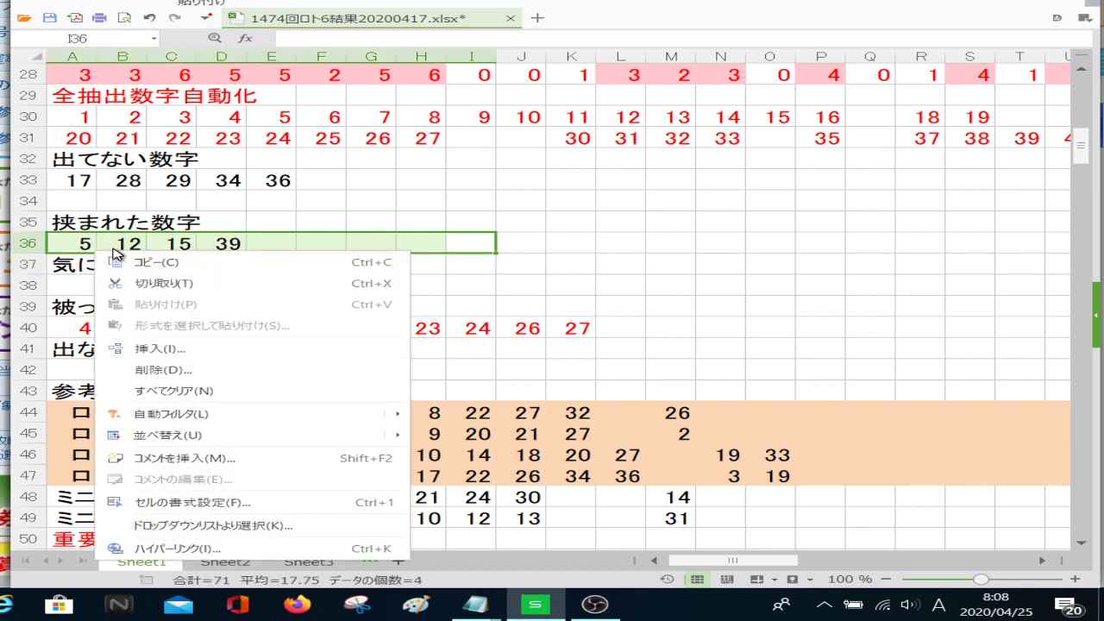
pyautogui.click(162, 264)
pyautogui.scroll(-4, 153, 305)
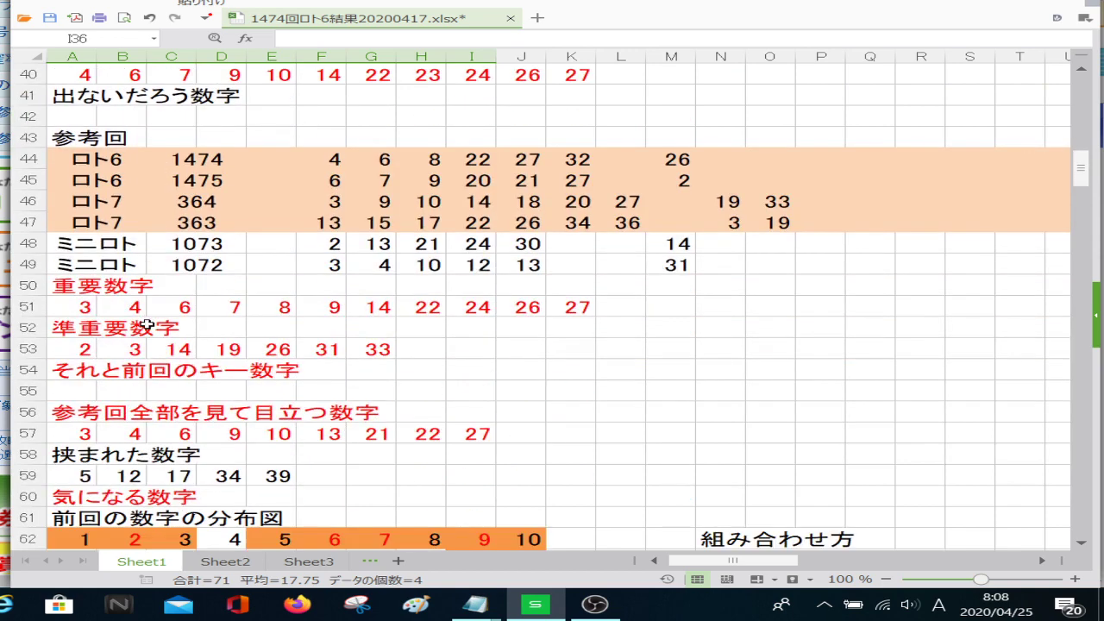
pyautogui.rightClick(89, 476)
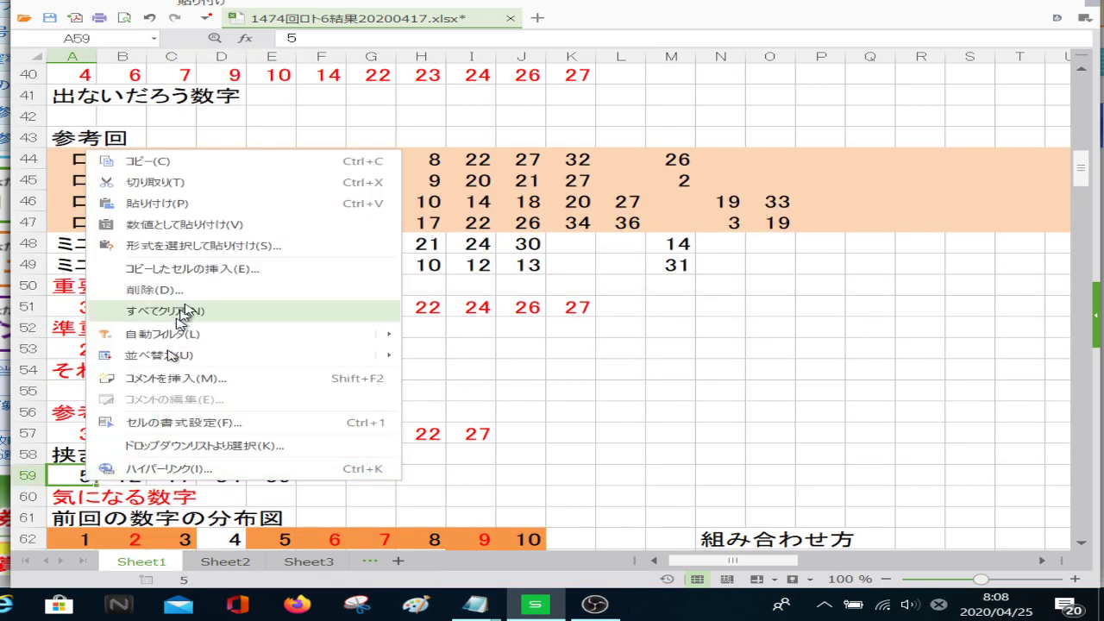
pyautogui.click(215, 204)
# Copy the 被っている数字 row A40:M40 into the 重要数字 list starting at A51
pyautogui.scroll(1, 216, 216)
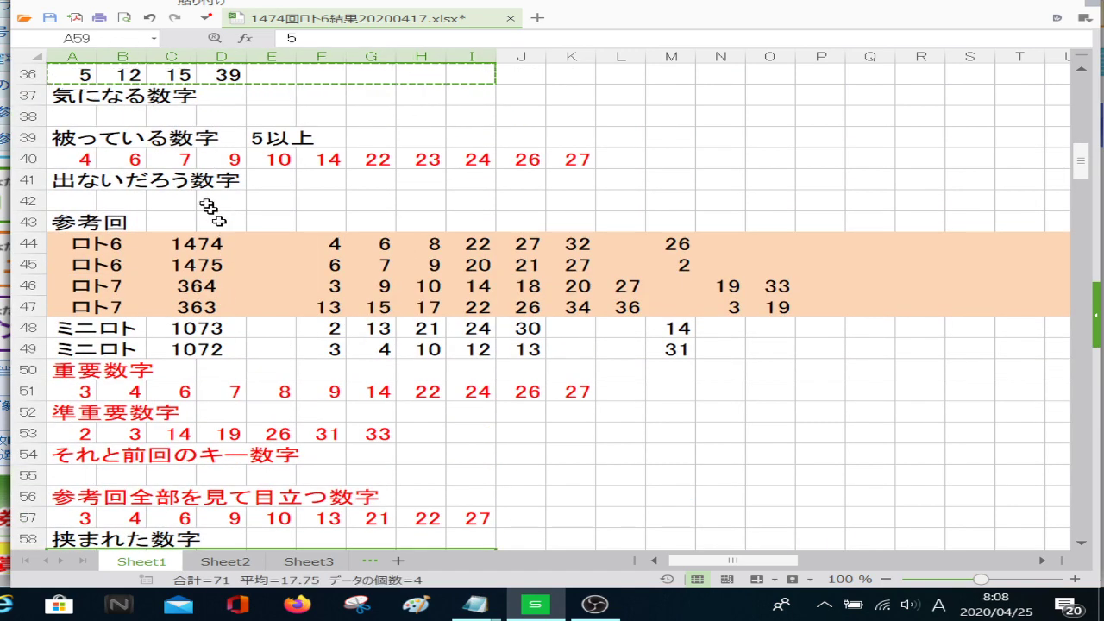
pyautogui.moveTo(86, 159); pyautogui.dragTo(652, 164)
pyautogui.rightClick(645, 165)
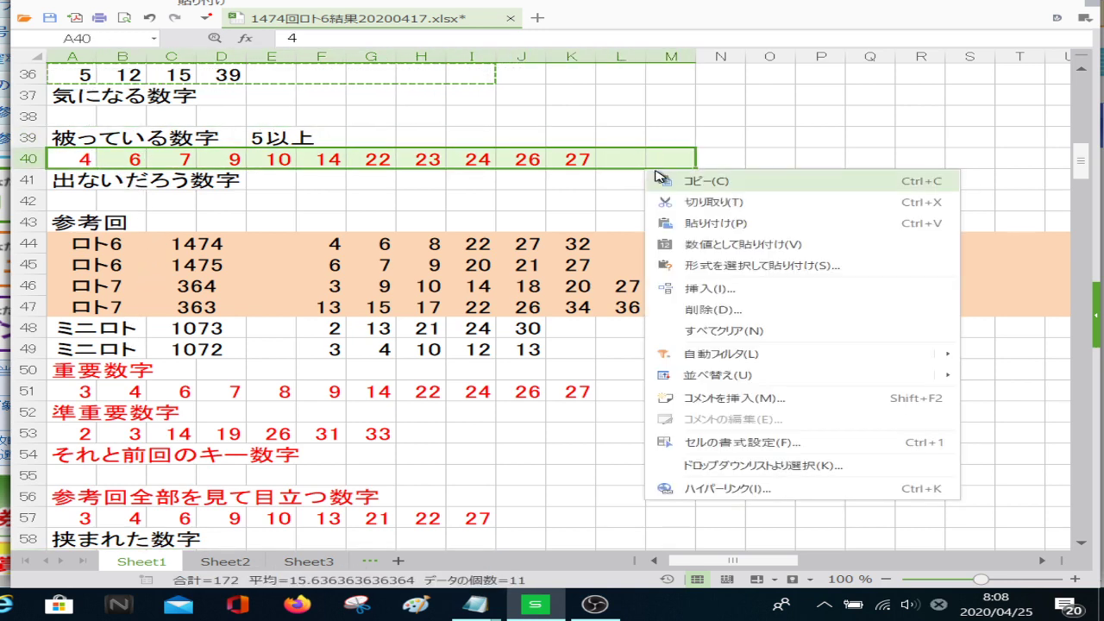
pyautogui.click(660, 177)
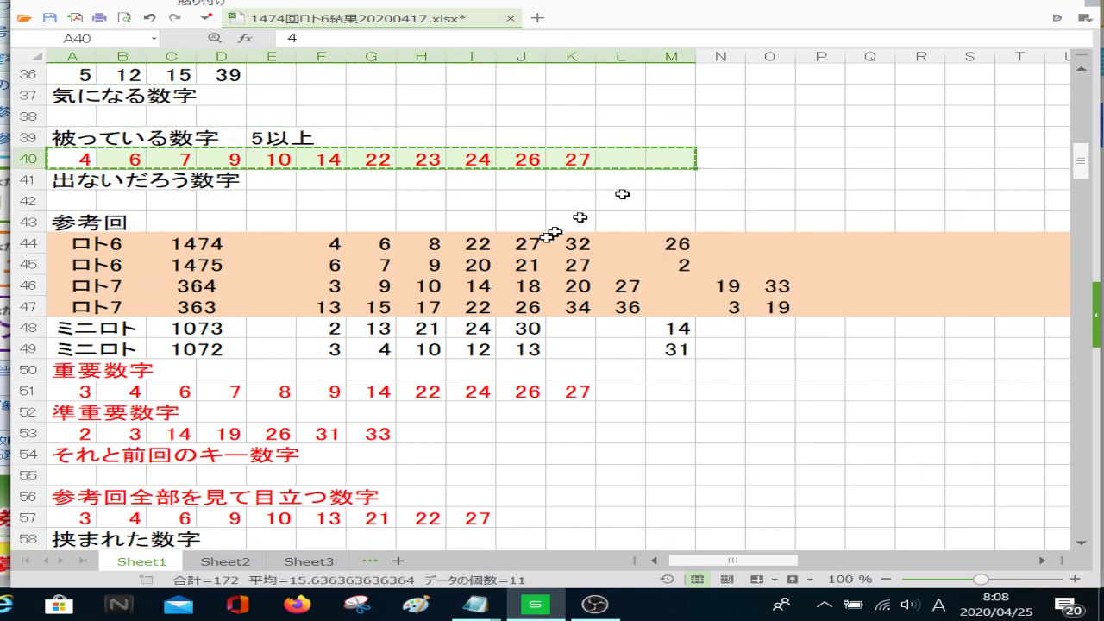
pyautogui.rightClick(99, 393)
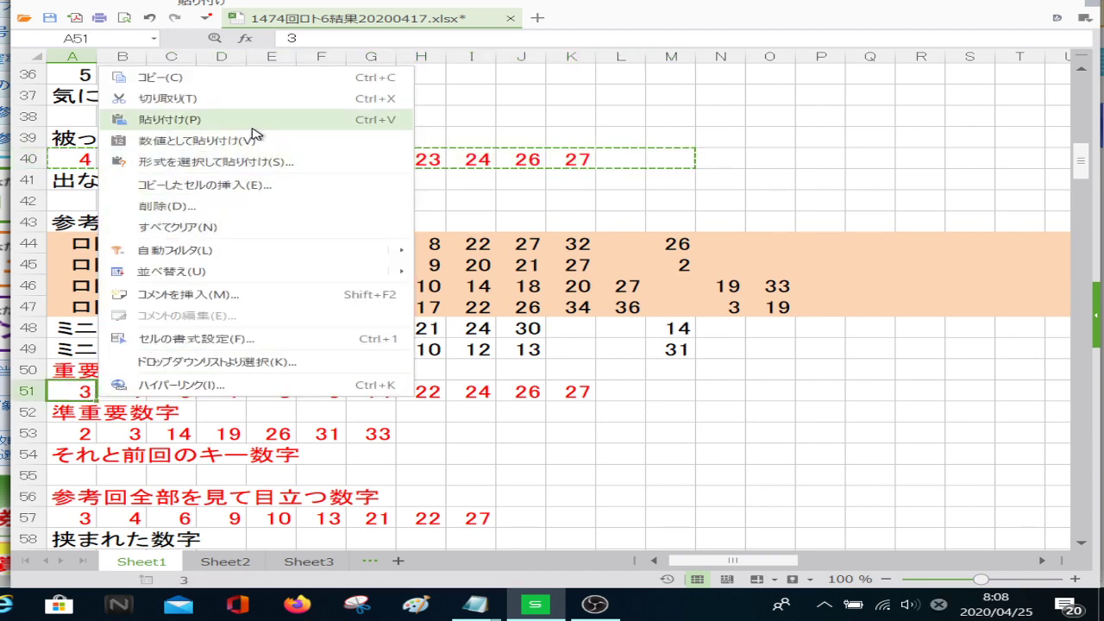
pyautogui.click(253, 120)
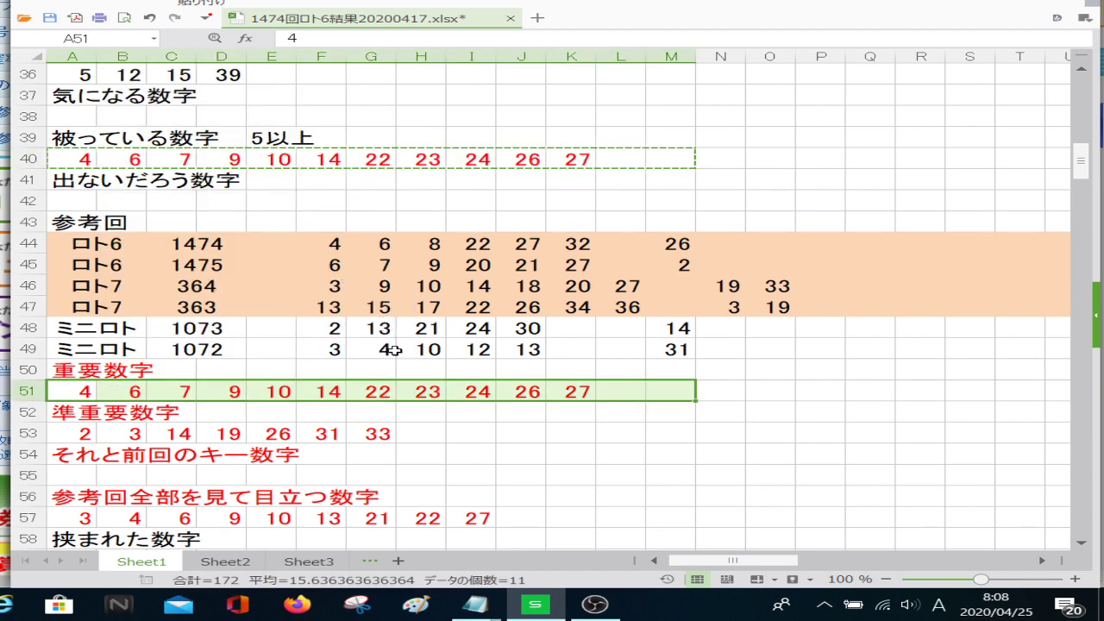
# Copy the six draws from ロト6 1475 to ミニロト 1072 in the upper draw list into the 参考回 block starting at A44
pyautogui.scroll(8, 422, 334)
pyautogui.scroll(4, 421, 334)
pyautogui.moveTo(759, 349); pyautogui.dragTo(119, 246)
pyautogui.rightClick(118, 246)
pyautogui.click(156, 260)
pyautogui.scroll(-9, 153, 321)
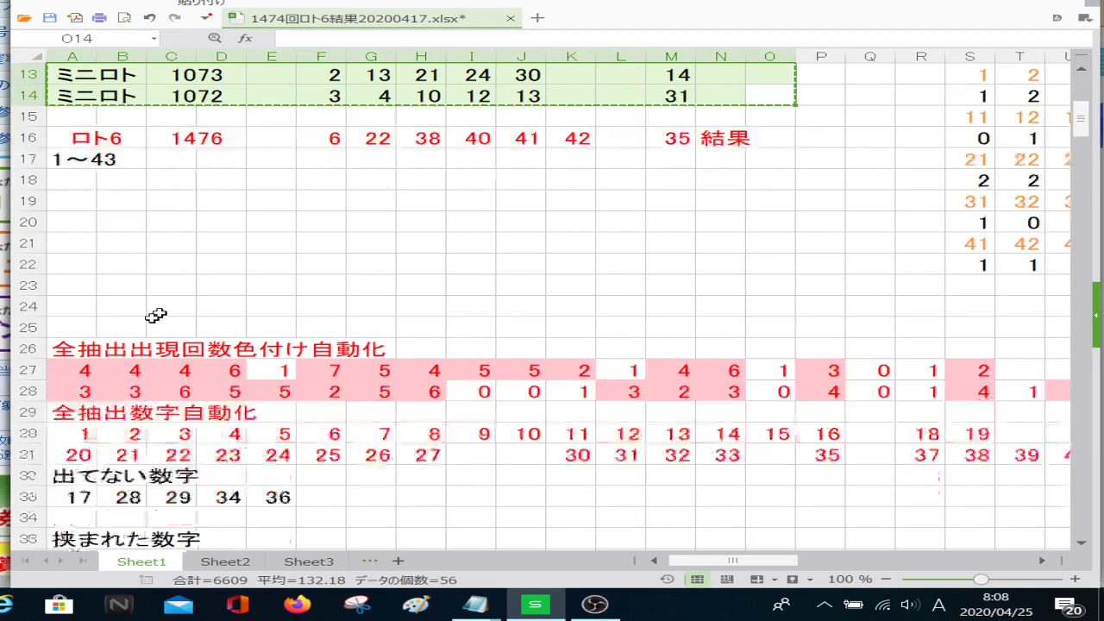
pyautogui.scroll(-3, 151, 323)
pyautogui.rightClick(143, 220)
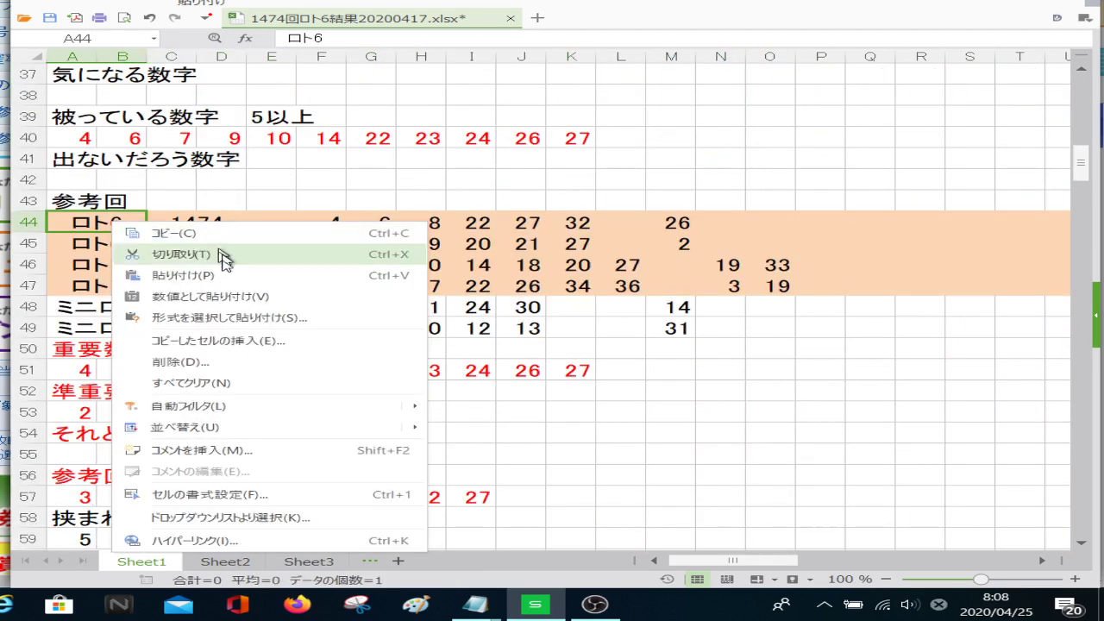
pyautogui.click(221, 274)
# Fill the ロト6 and ロト7 rows 44 to 47 of the 参考回 block with light orange
pyautogui.moveTo(30, 222); pyautogui.dragTo(49, 288)
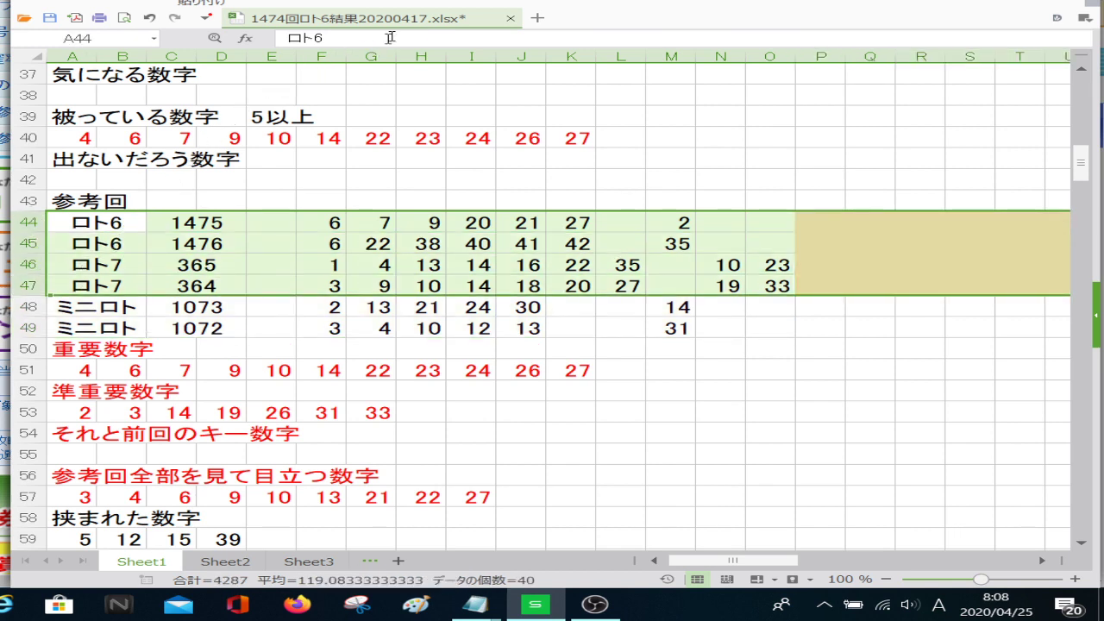
pyautogui.click(451, 9)
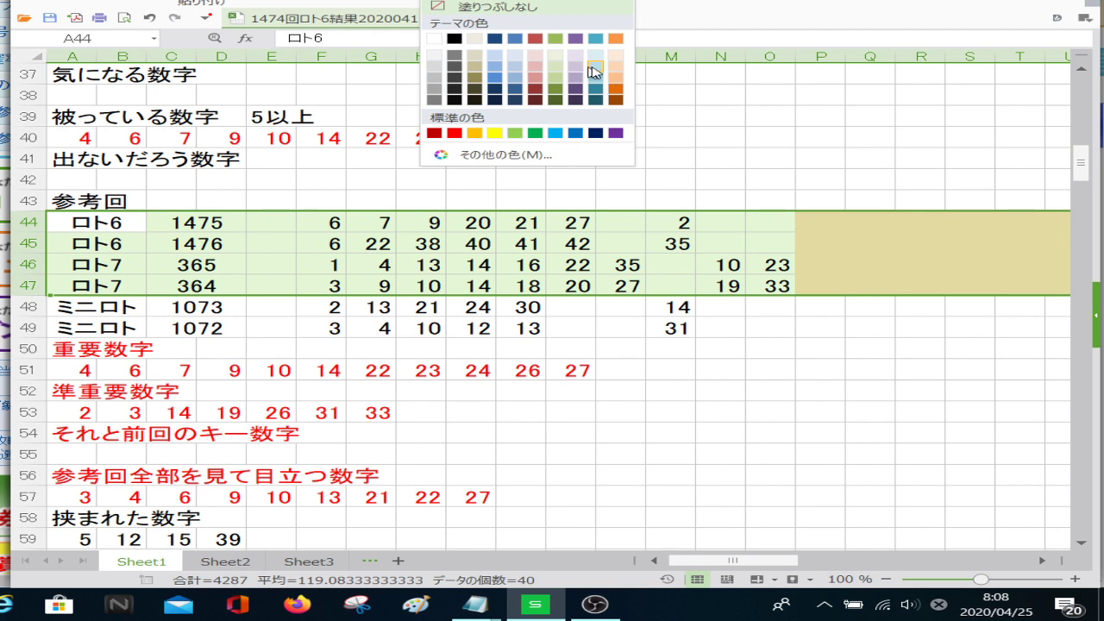
pyautogui.click(616, 77)
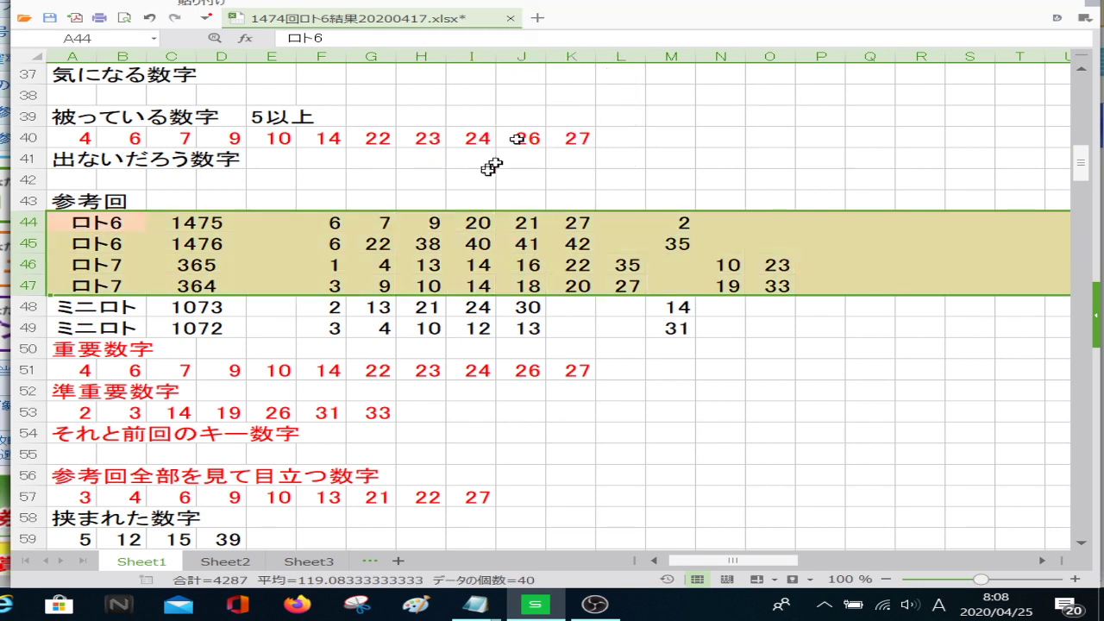
pyautogui.click(335, 283)
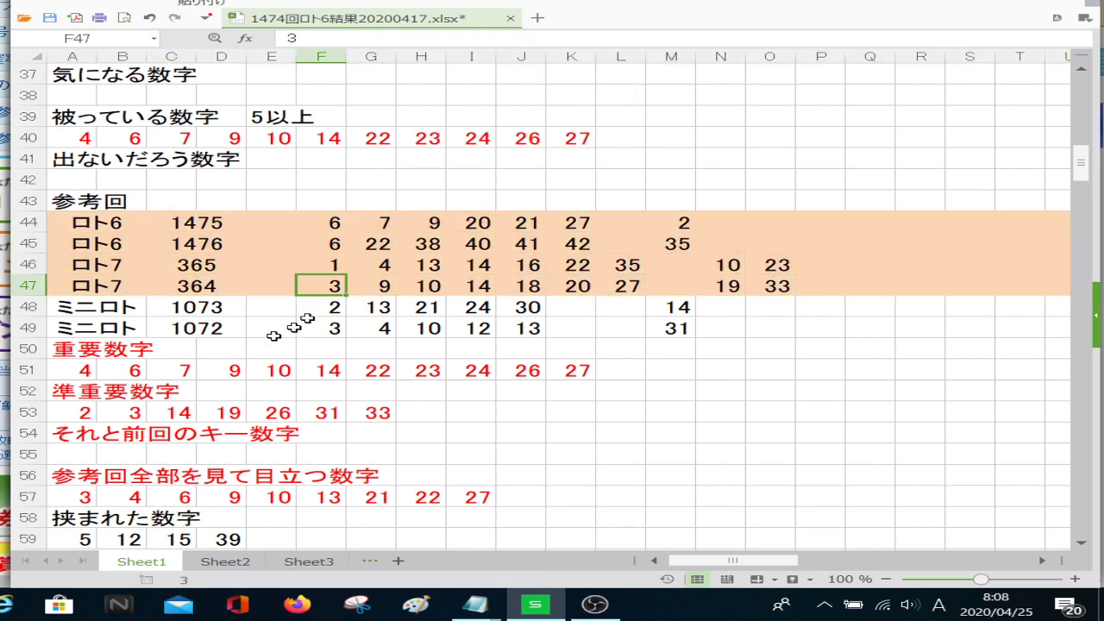
# Enter 2, 10, 14, 19, 23, 31, 33 and 35 in the 準重要数字 list, cells A53:H53
pyautogui.click(83, 411)
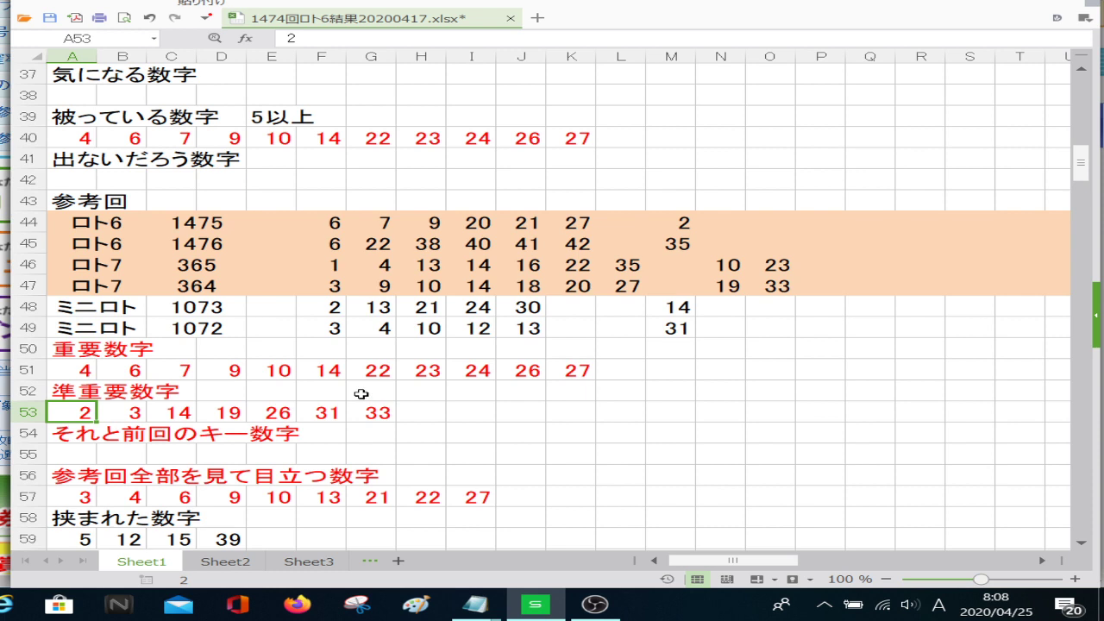
pyautogui.write('2')
pyautogui.press('Tab')
pyautogui.write('10')
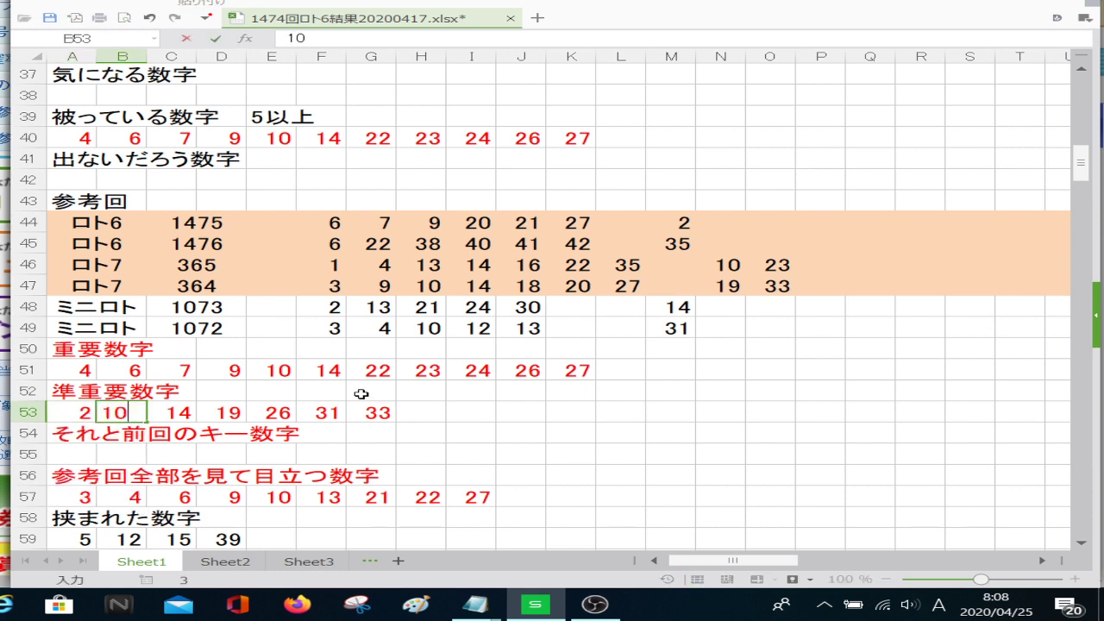
pyautogui.press('Tab')
pyautogui.write('14')
pyautogui.press('Tab')
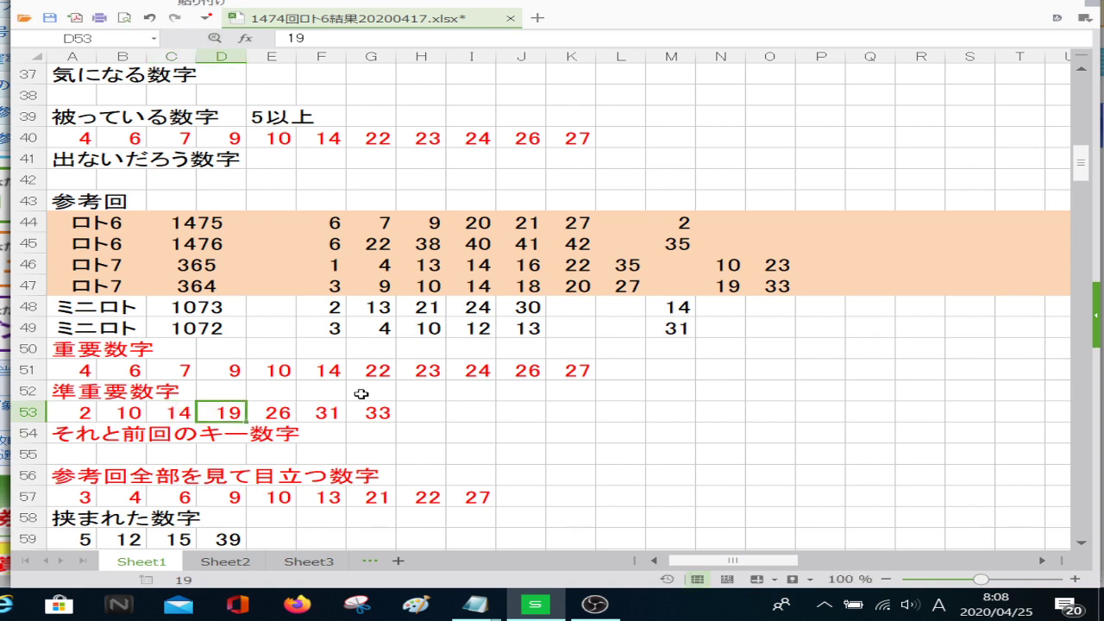
pyautogui.write('23')
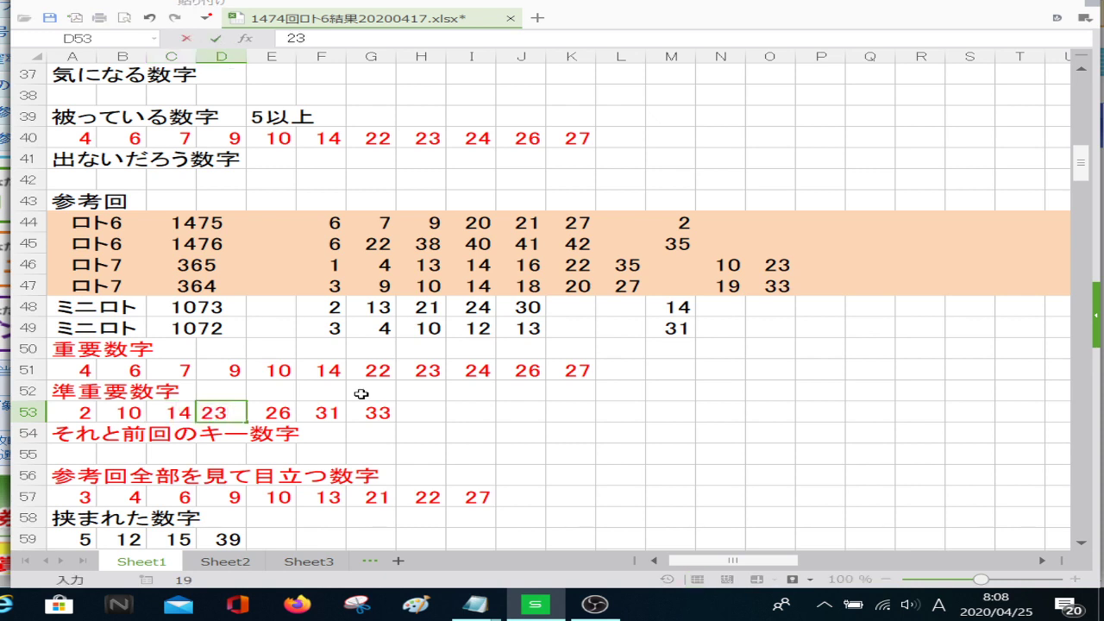
pyautogui.press('BackSpace')
pyautogui.press('BackSpace')
pyautogui.write('19')
pyautogui.press('Tab')
pyautogui.write('23')
pyautogui.press('Tab')
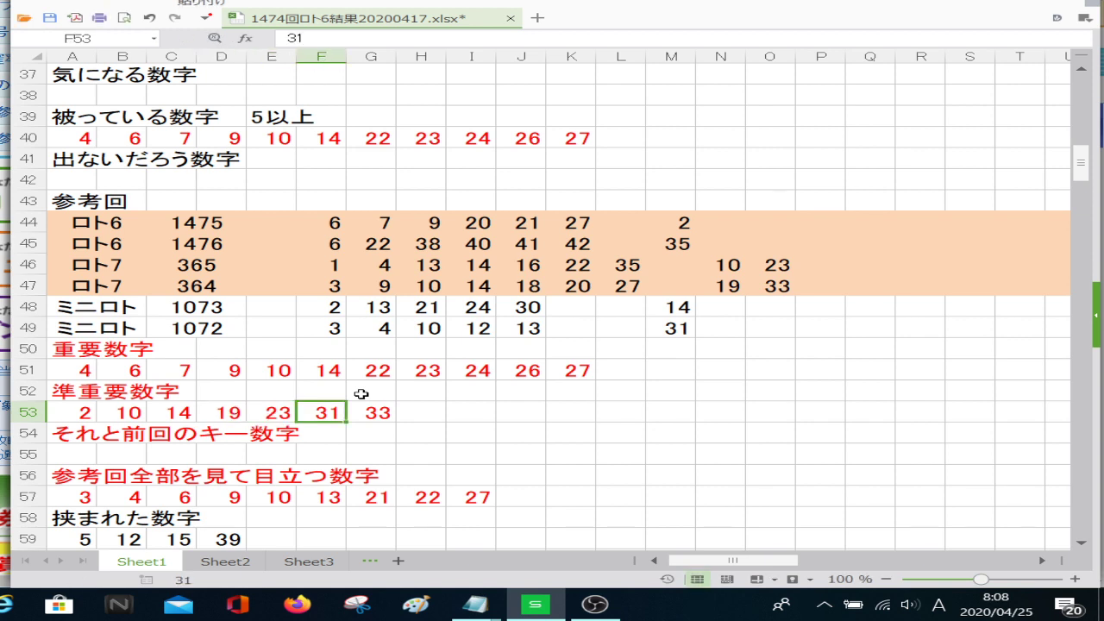
pyautogui.write('31')
pyautogui.press('Tab')
pyautogui.write('33')
pyautogui.press('Tab')
pyautogui.write('35')
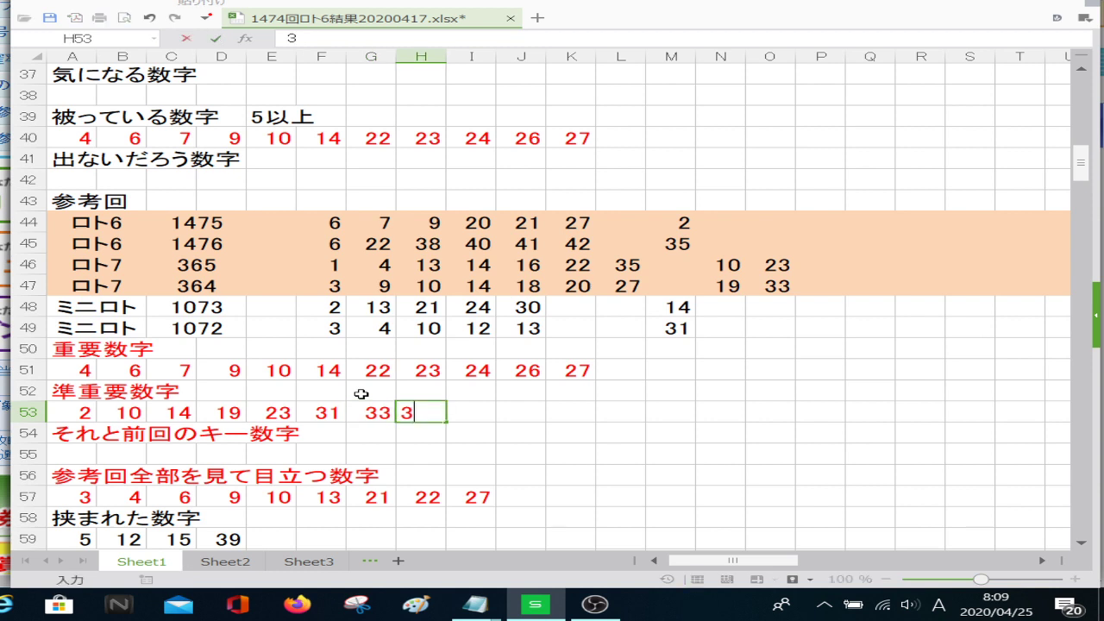
pyautogui.press('Return')
# Enter 13, 14, 20, 22, 27 and 35 in F57:K57 of the 参考回全部を見て目立つ数字 list, keeping the first five numbers
pyautogui.press('Down')
pyautogui.press('Down')
pyautogui.press('Down')
pyautogui.press('Left')
pyautogui.press('Left')
pyautogui.press('Left')
pyautogui.press('Left')
pyautogui.press('Left')
pyautogui.press('Left')
pyautogui.press('Left')
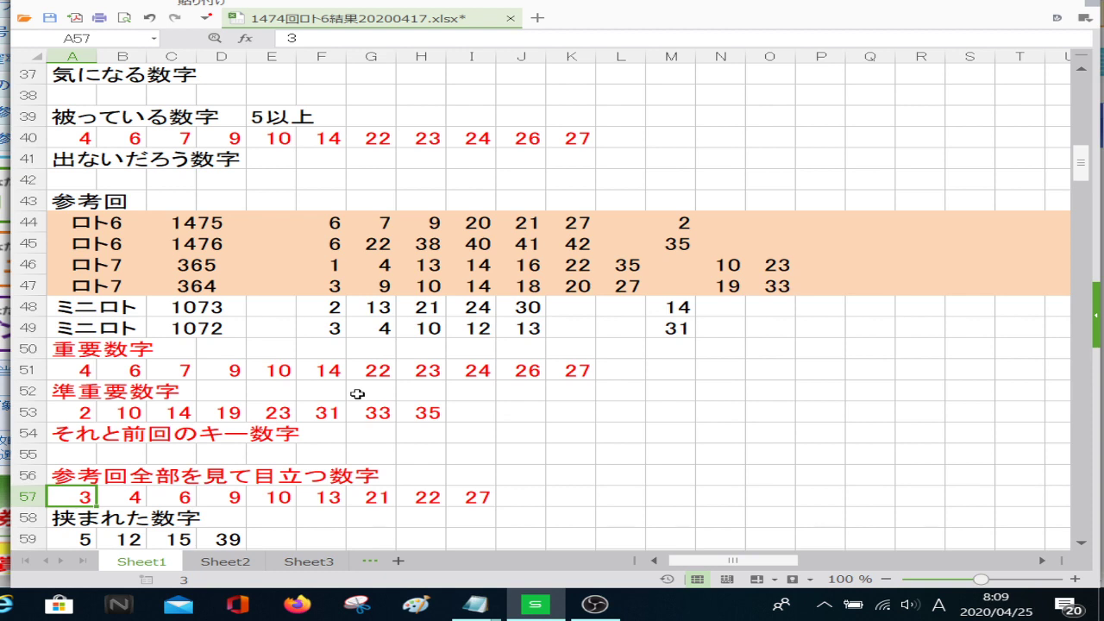
pyautogui.press('Right')
pyautogui.press('Right')
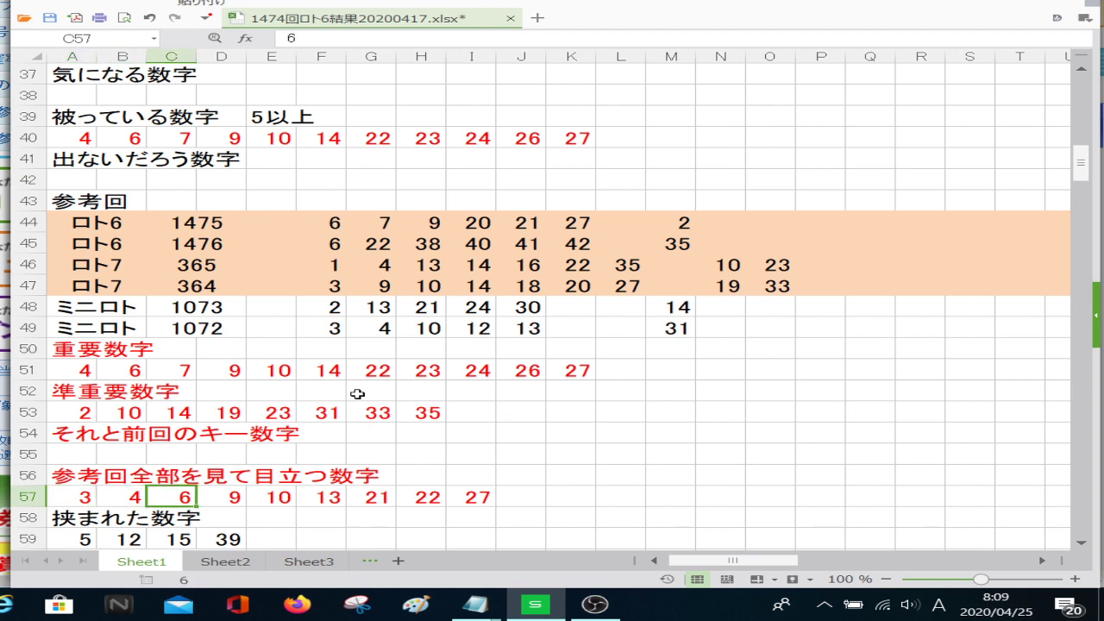
pyautogui.press('Right')
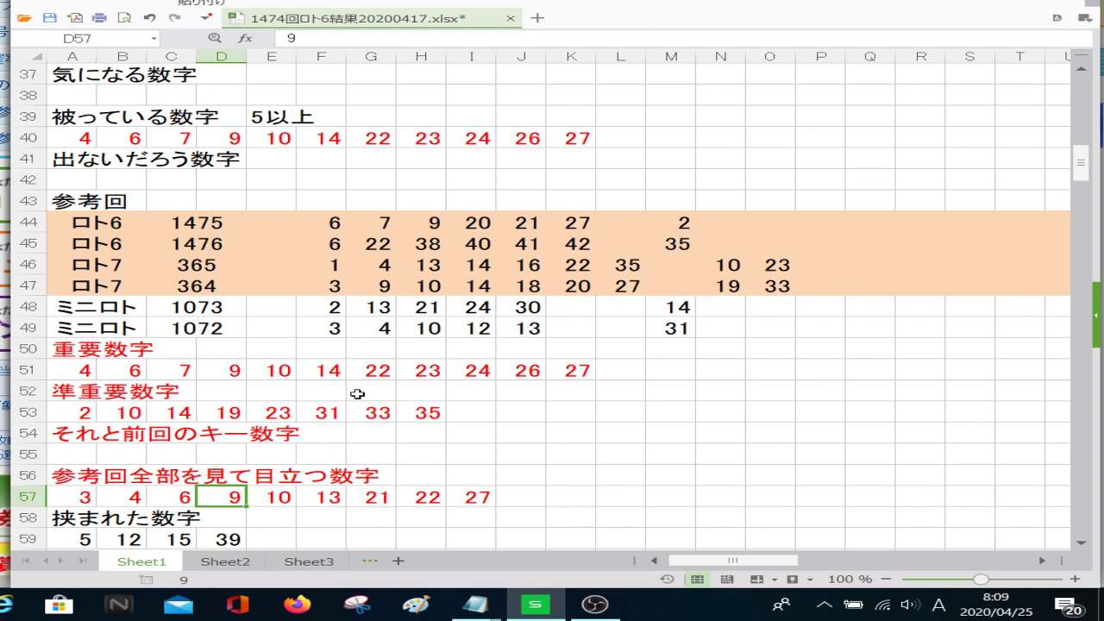
pyautogui.press('Right')
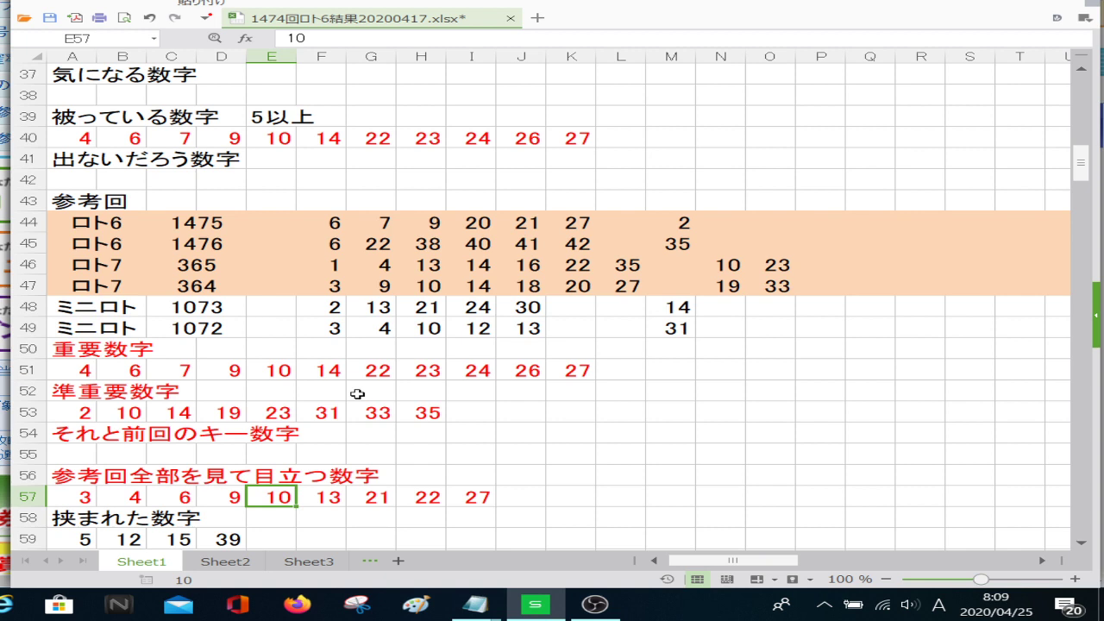
pyautogui.press('Right')
pyautogui.write('14')
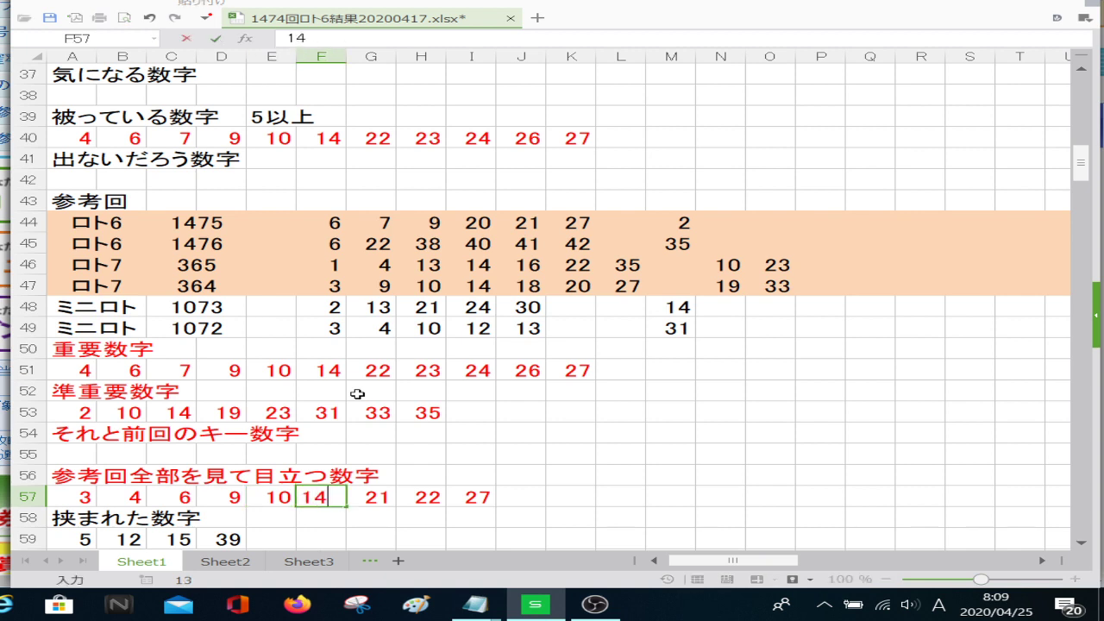
pyautogui.press('BackSpace')
pyautogui.write('3')
pyautogui.press('Right')
pyautogui.write('14')
pyautogui.press('Right')
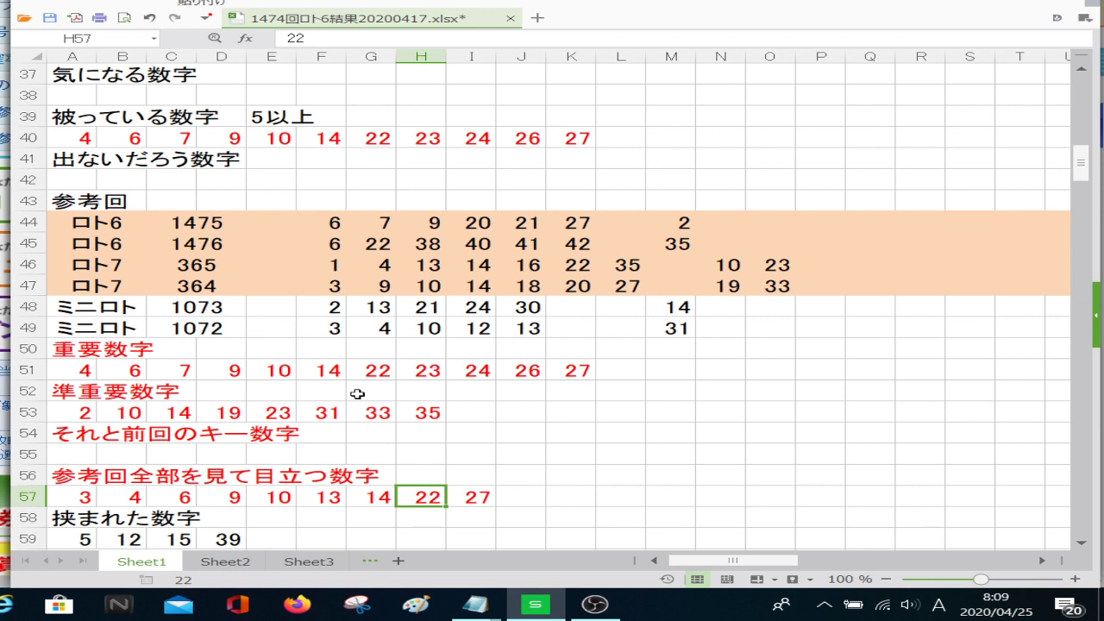
pyautogui.write('20')
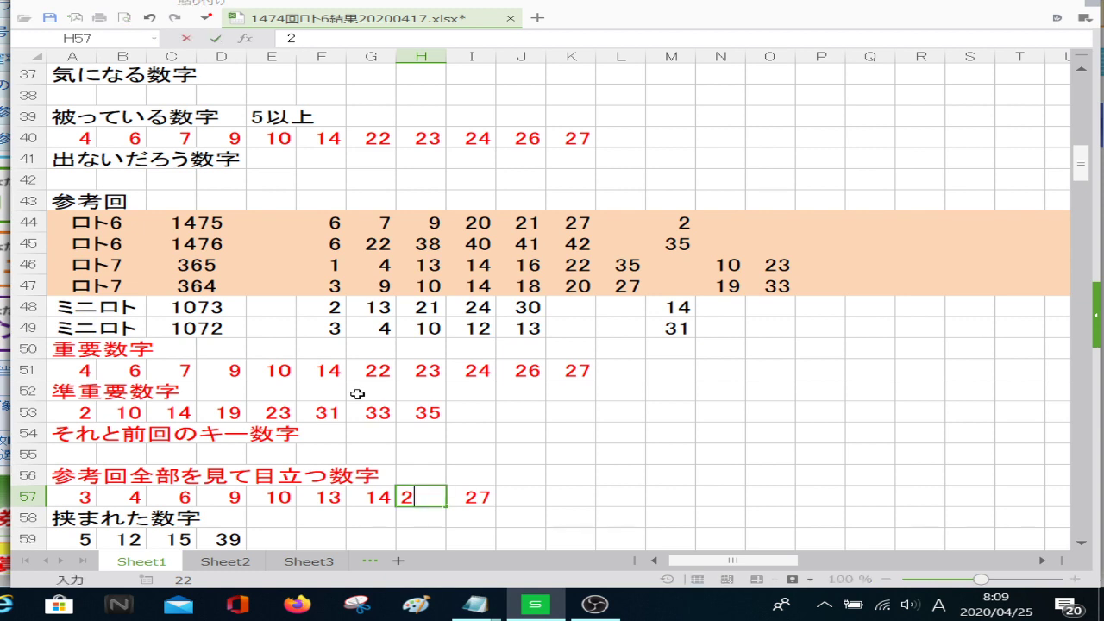
pyautogui.press('Tab')
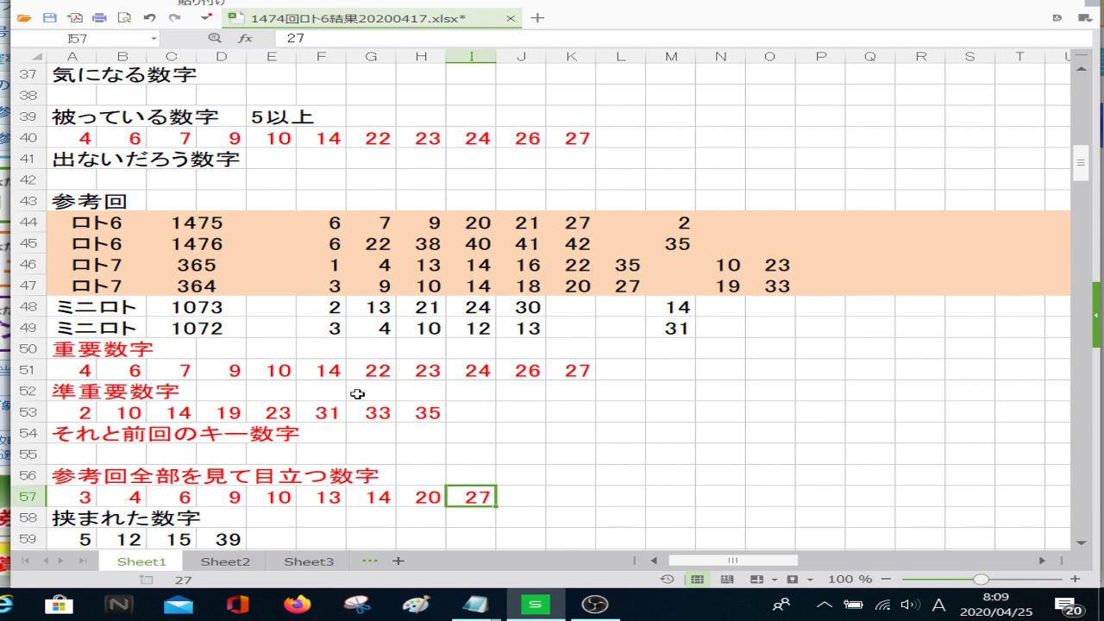
pyautogui.write('22')
pyautogui.press('Tab')
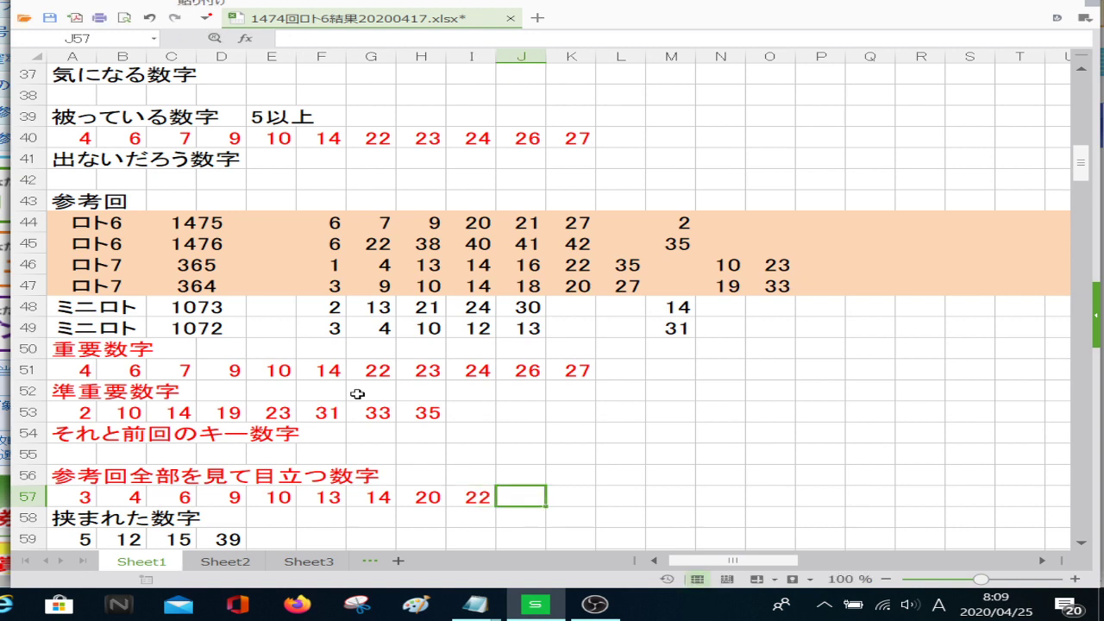
pyautogui.write('27')
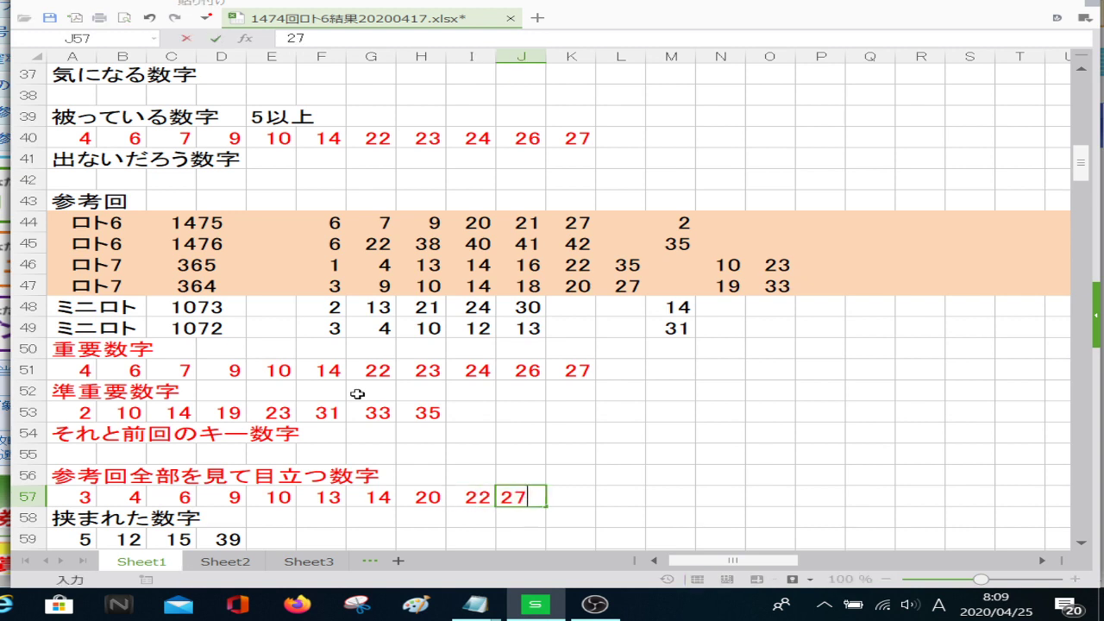
pyautogui.press('Tab')
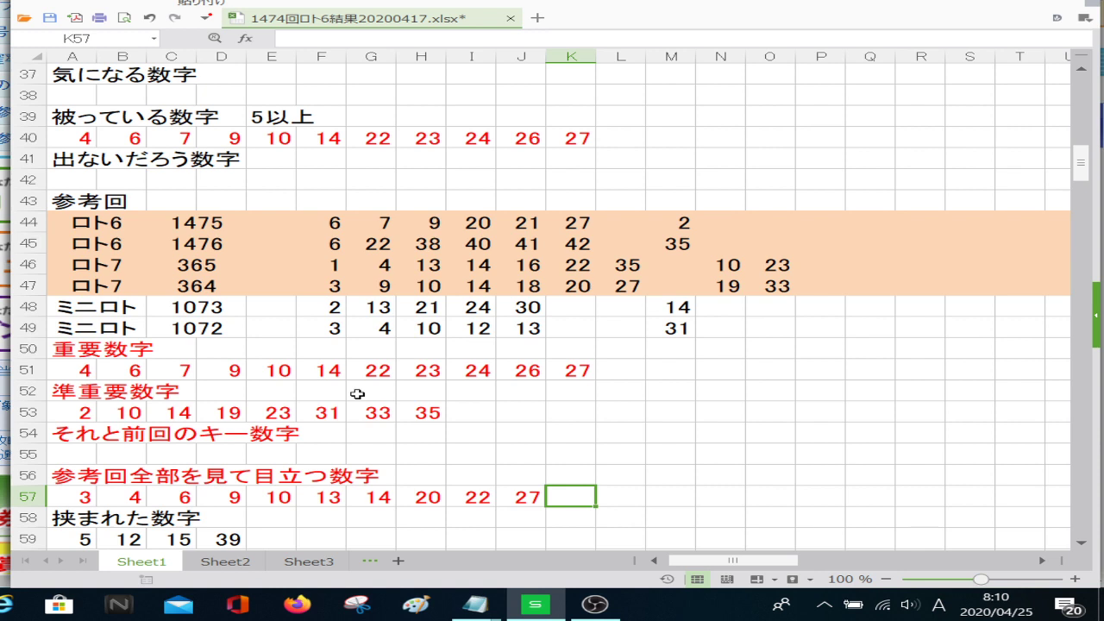
pyautogui.write('35')
pyautogui.press('Tab')
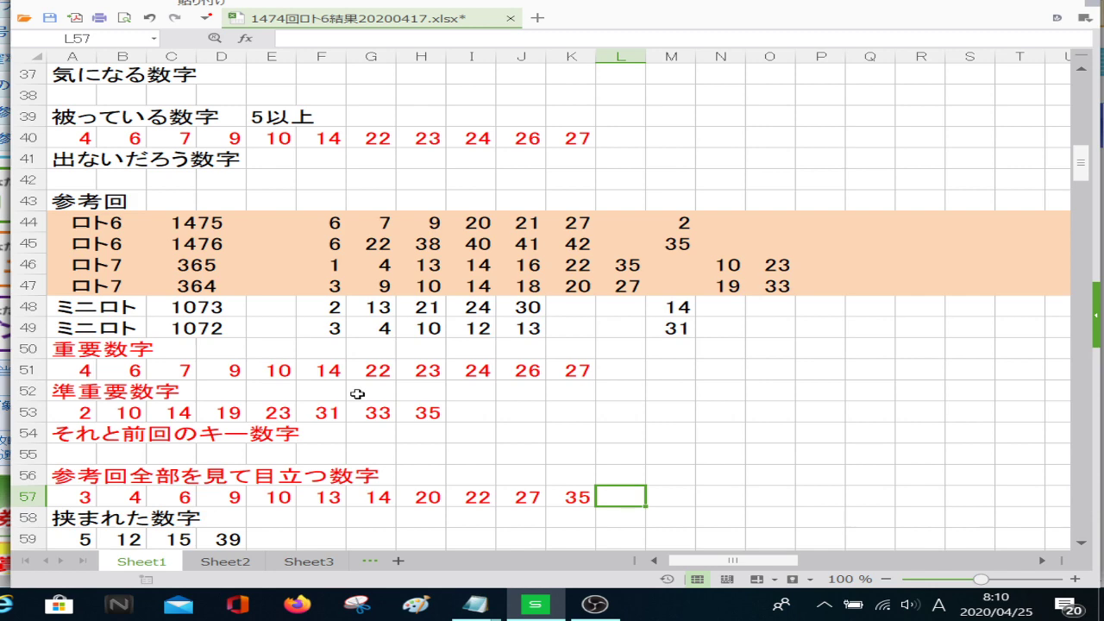
# Look over the number lists and the rows down to the 前回の数字の分布図 grid
pyautogui.press('Left')
pyautogui.press('Left')
pyautogui.press('Left')
pyautogui.press('Left')
pyautogui.press('Left')
pyautogui.press('Left')
pyautogui.press('Left')
pyautogui.press('Left')
pyautogui.press('Left')
pyautogui.press('Left')
pyautogui.press('Left')
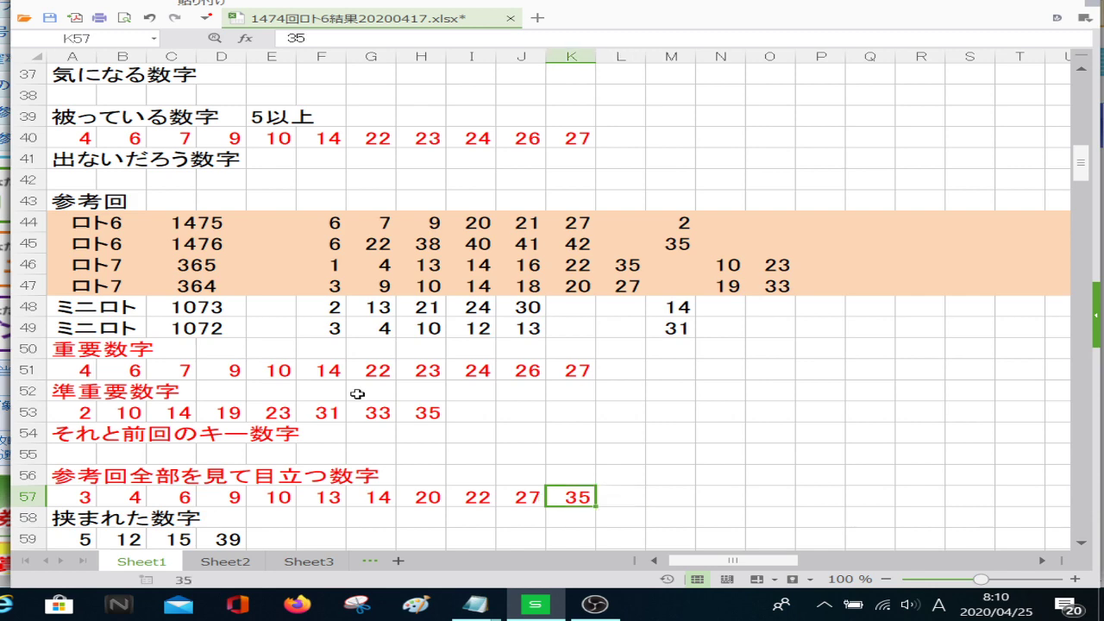
pyautogui.press('Down')
pyautogui.press('Down')
pyautogui.press('Down')
pyautogui.press('Down')
pyautogui.press('Down')
pyautogui.press('Down')
pyautogui.press('Down')
pyautogui.press('Down')
pyautogui.press('Down')
pyautogui.press('Down')
pyautogui.press('Down')
pyautogui.press('Down')
pyautogui.press('Down')
pyautogui.press('Down')
pyautogui.press('Up')
pyautogui.press('Up')
pyautogui.press('Up')
pyautogui.press('Up')
pyautogui.press('Up')
pyautogui.press('Up')
pyautogui.press('Up')
pyautogui.press('Up')
pyautogui.press('Up')
pyautogui.press('Up')
pyautogui.press('Up')
pyautogui.press('Up')
pyautogui.press('Up')
pyautogui.press('Up')
pyautogui.press('Up')
pyautogui.press('Up')
pyautogui.press('Up')
pyautogui.press('Up')
pyautogui.press('Up')
pyautogui.press('Up')
pyautogui.press('Up')
pyautogui.press('Up')
pyautogui.press('Up')
pyautogui.press('Up')
pyautogui.press('Down')
pyautogui.press('Down')
pyautogui.press('Down')
pyautogui.press('Down')
pyautogui.press('Down')
pyautogui.press('Down')
pyautogui.press('Down')
pyautogui.press('Down')
pyautogui.press('Down')
pyautogui.press('Down')
pyautogui.press('Down')
pyautogui.press('Down')
pyautogui.press('Down')
pyautogui.press('Down')
pyautogui.press('Down')
pyautogui.press('Down')
pyautogui.press('Down')
pyautogui.press('Down')
pyautogui.press('Down')
pyautogui.press('Down')
pyautogui.press('Down')
pyautogui.press('Down')
pyautogui.press('Down')
pyautogui.press('Down')
pyautogui.press('Down')
pyautogui.press('Down')
pyautogui.press('Down')
pyautogui.press('Down')
pyautogui.press('Down')
pyautogui.press('Down')
pyautogui.press('Down')
pyautogui.press('Down')
pyautogui.press('Down')
pyautogui.press('Down')
pyautogui.press('Down')
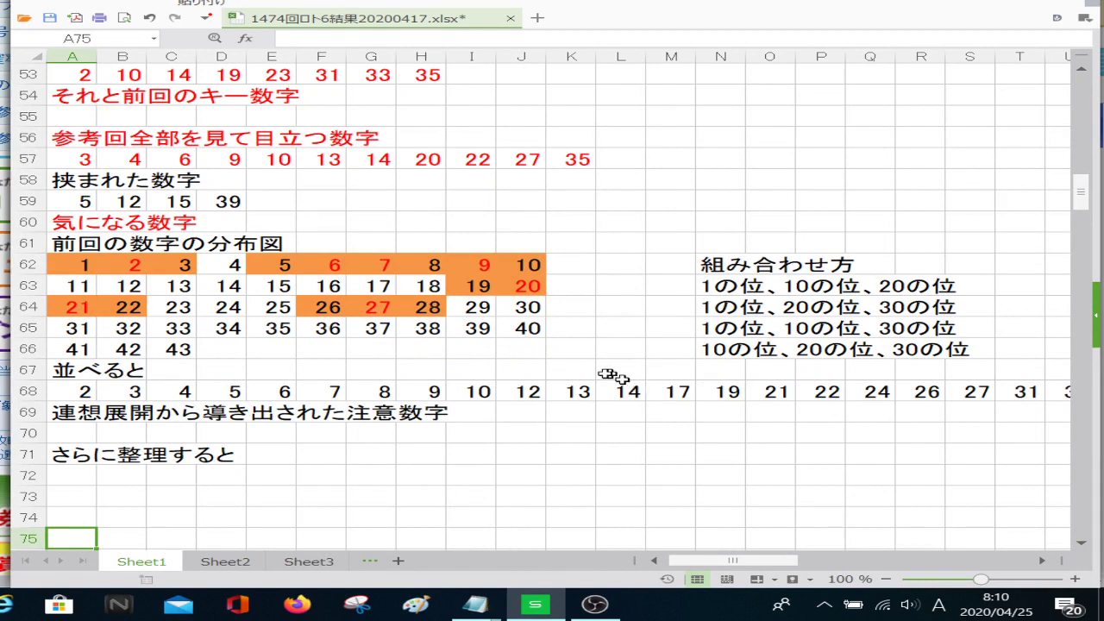
# Reset the 前回の数字の分布図 grid A62:J66 to automatic font colour and no fill
pyautogui.moveTo(528, 349); pyautogui.dragTo(82, 263)
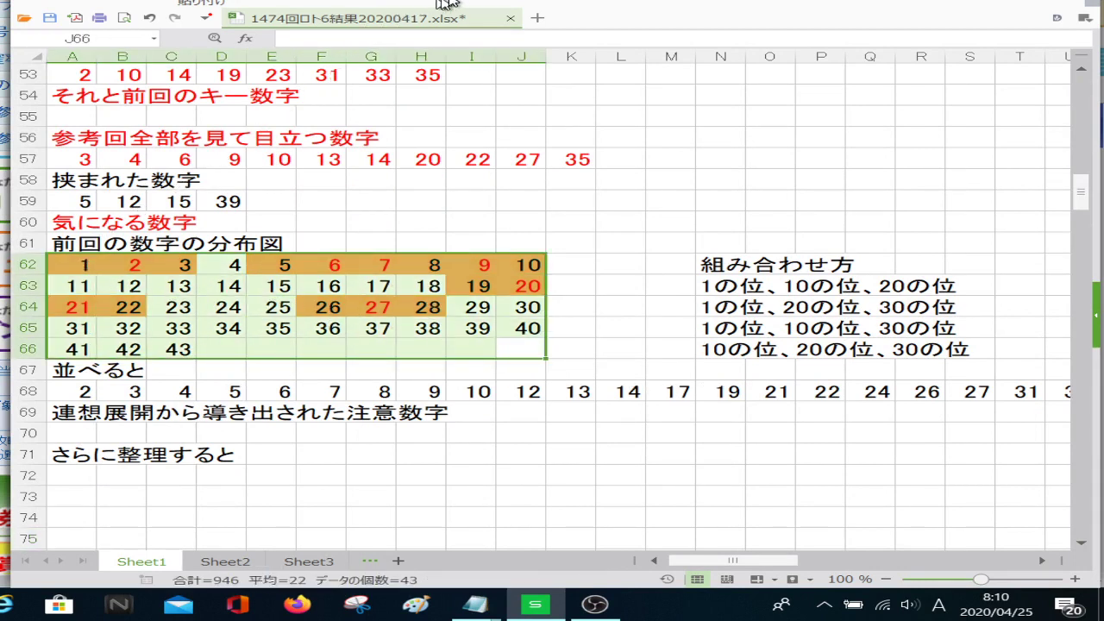
pyautogui.click(470, 1)
pyautogui.click(457, 3)
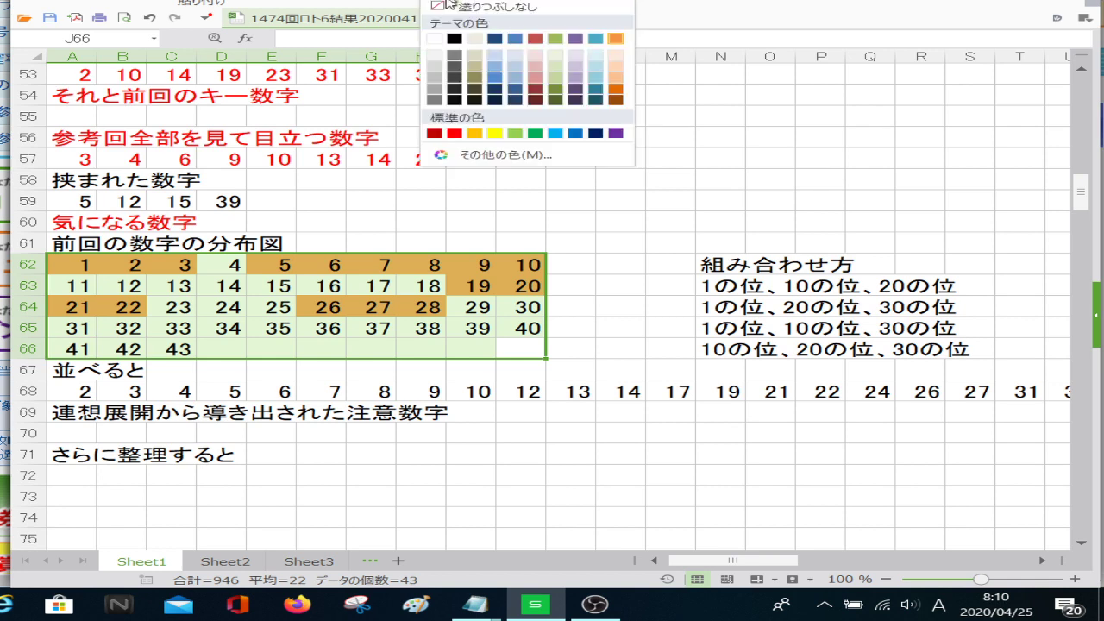
pyautogui.click(485, 14)
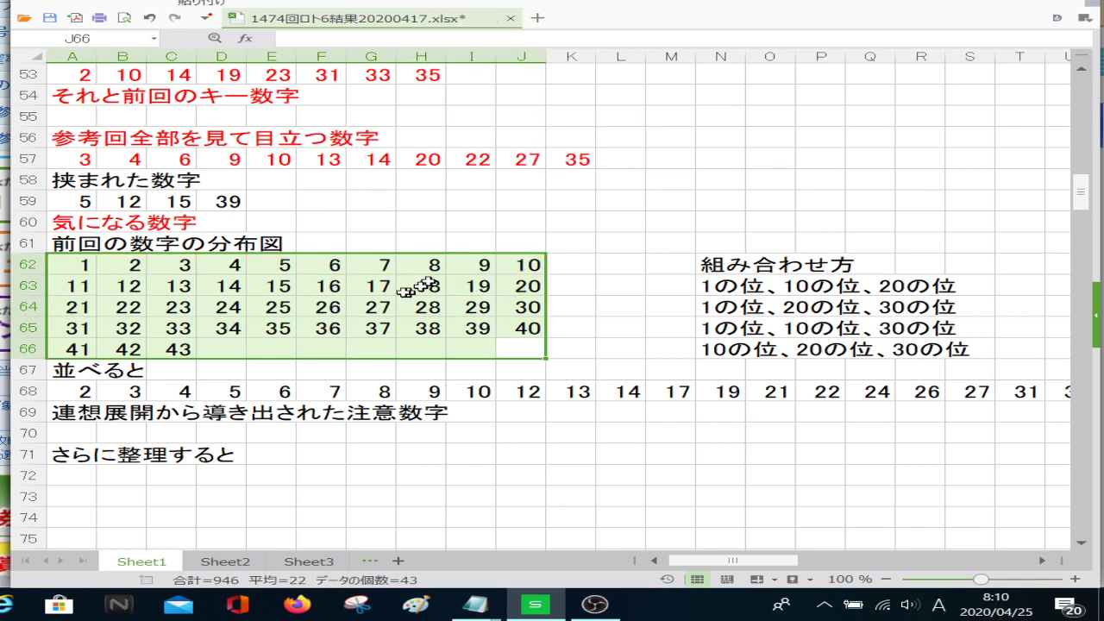
pyautogui.click(360, 323)
# Colour the numbers 6, 22, 35, 38, 40, 41 and 42 in the 前回の数字の分布図 grid red
pyautogui.click(342, 268)
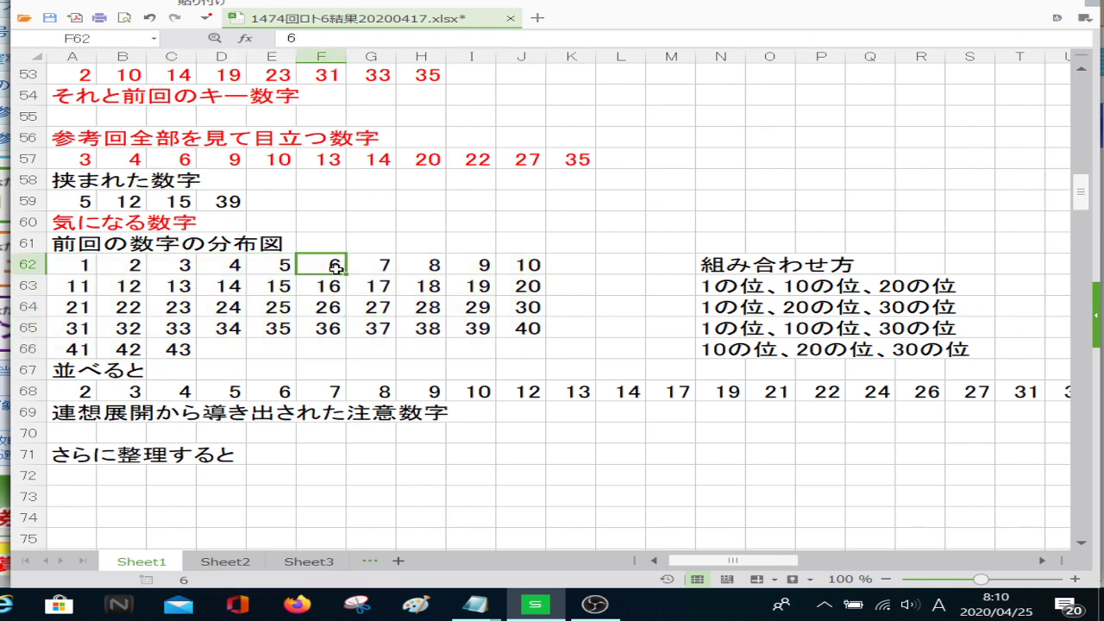
pyautogui.keyDown('ctrl'); pyautogui.click(121, 306); pyautogui.keyUp('ctrl')
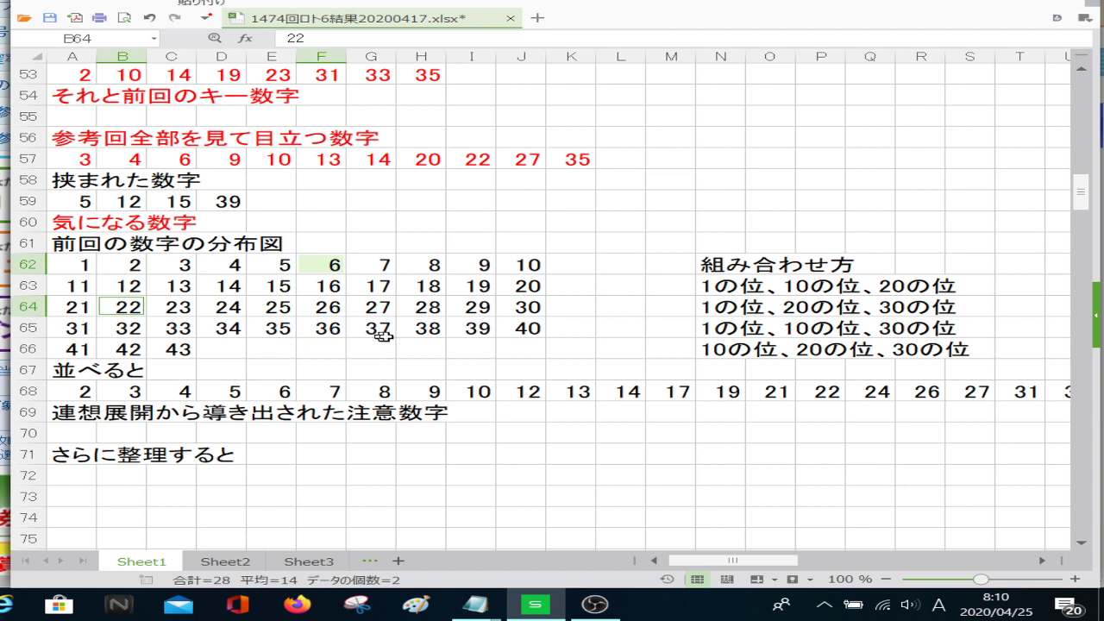
pyautogui.keyDown('ctrl'); pyautogui.click(419, 328); pyautogui.keyUp('ctrl')
pyautogui.keyDown('ctrl'); pyautogui.click(524, 328); pyautogui.keyUp('ctrl')
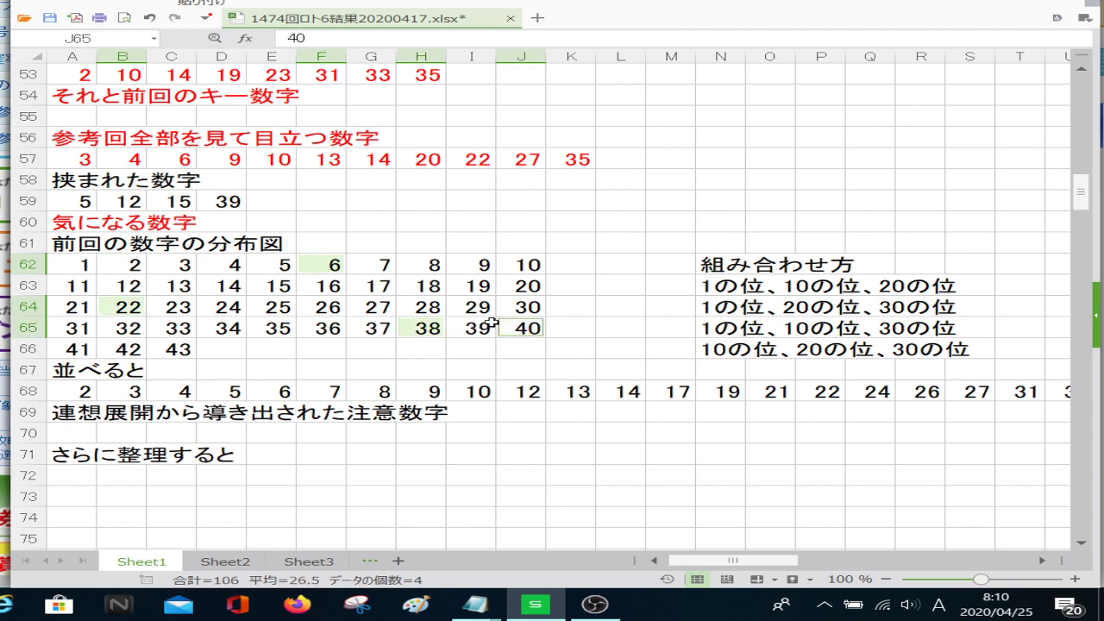
pyautogui.keyDown('ctrl'); pyautogui.click(86, 349); pyautogui.keyUp('ctrl')
pyautogui.keyDown('ctrl'); pyautogui.click(122, 349); pyautogui.keyUp('ctrl')
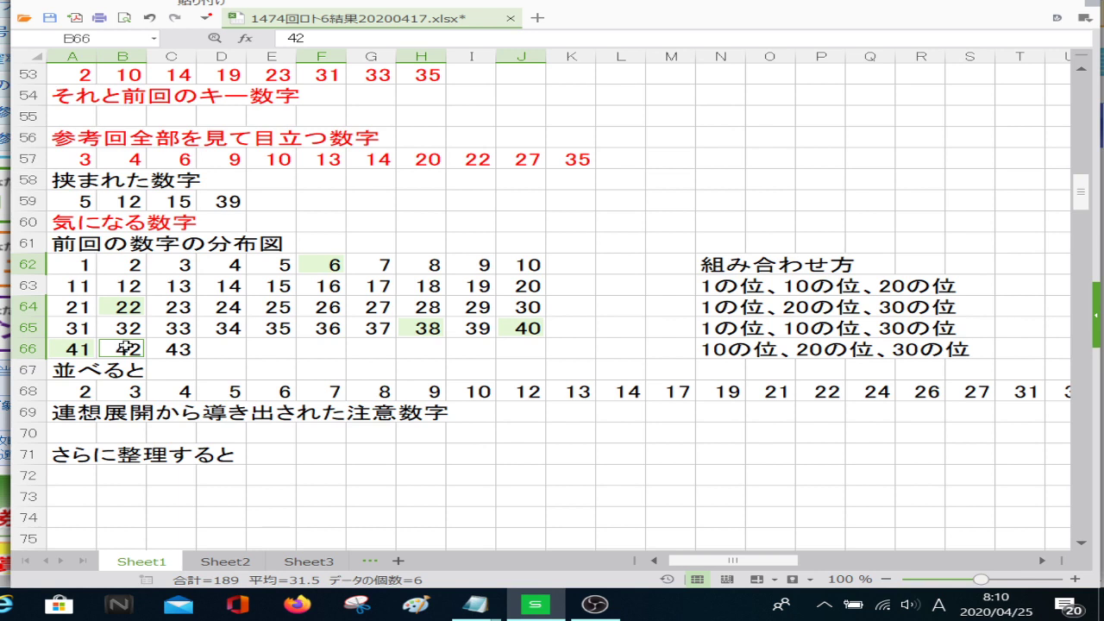
pyautogui.keyDown('ctrl'); pyautogui.click(267, 321); pyautogui.keyUp('ctrl')
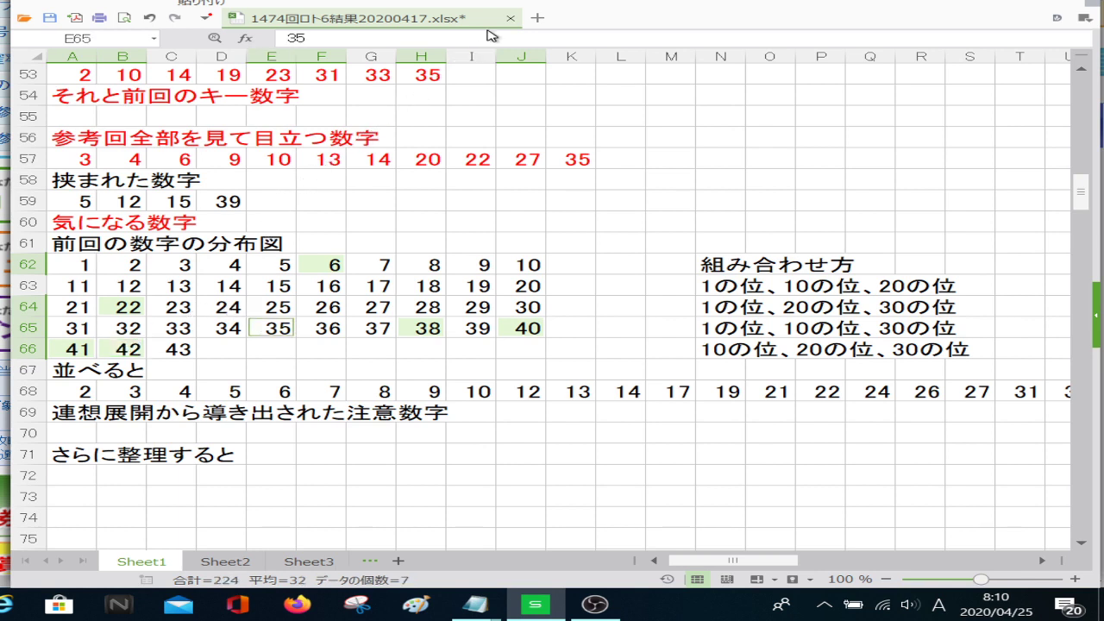
pyautogui.click(494, 1)
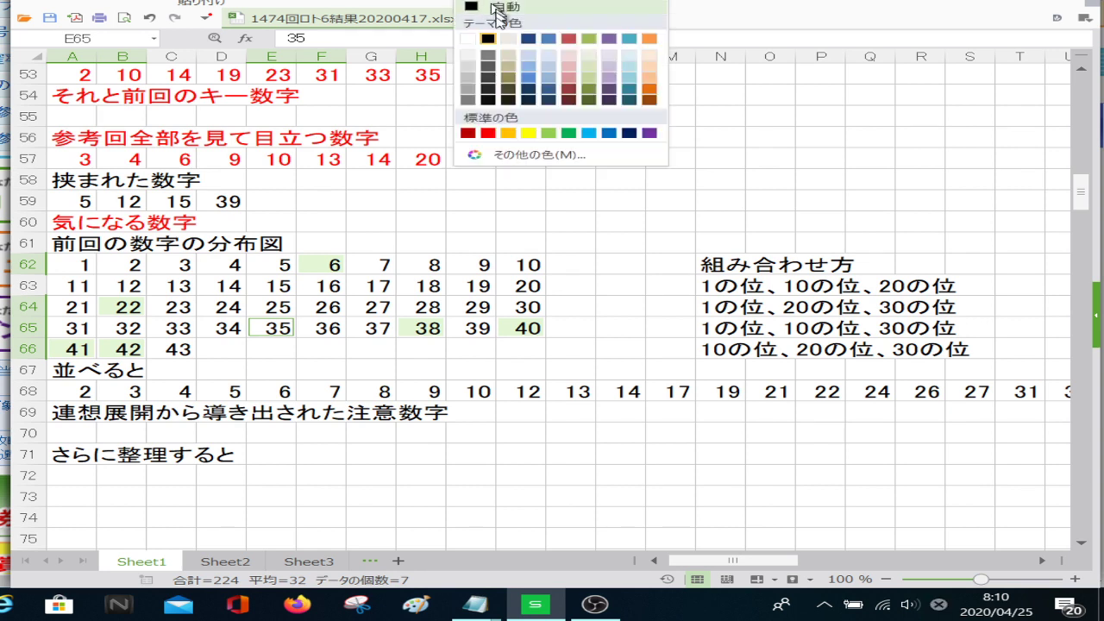
pyautogui.click(488, 133)
# Fill the cells for 5 to 7, 21 to 23 and 34 to 43 in the 前回の数字の分布図 grid with orange
pyautogui.moveTo(393, 264); pyautogui.dragTo(276, 267)
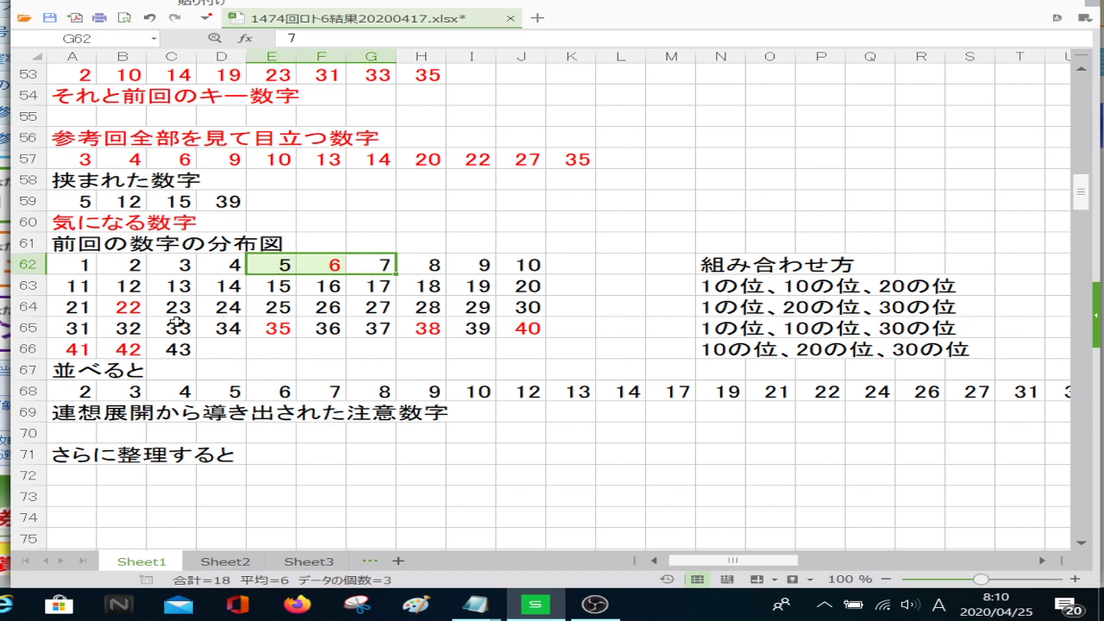
pyautogui.moveTo(173, 311); pyautogui.dragTo(86, 307)
pyautogui.moveTo(151, 342); pyautogui.dragTo(79, 347)
pyautogui.keyDown('ctrl'); pyautogui.click(310, 324); pyautogui.keyUp('ctrl')
pyautogui.moveTo(311, 323); pyautogui.dragTo(226, 326)
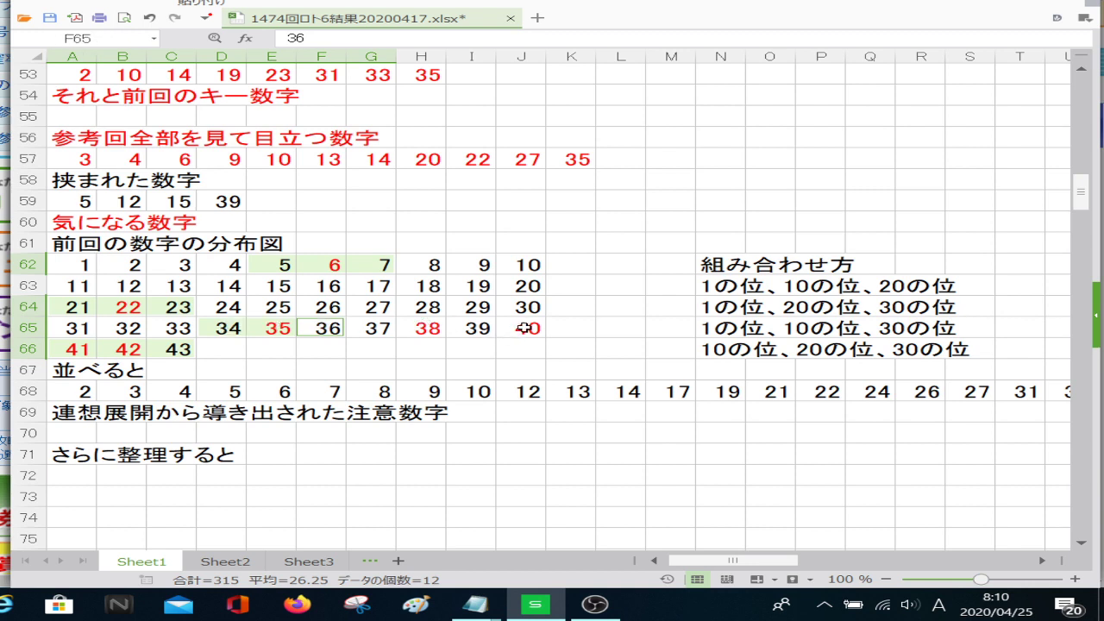
pyautogui.moveTo(523, 327); pyautogui.dragTo(395, 327)
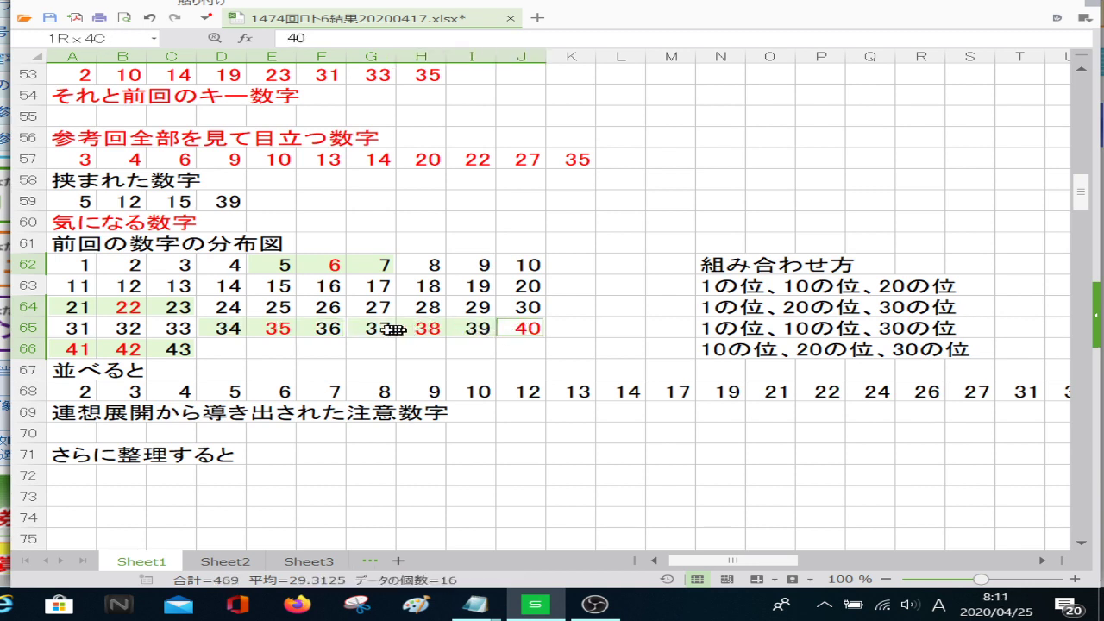
pyautogui.click(444, 7)
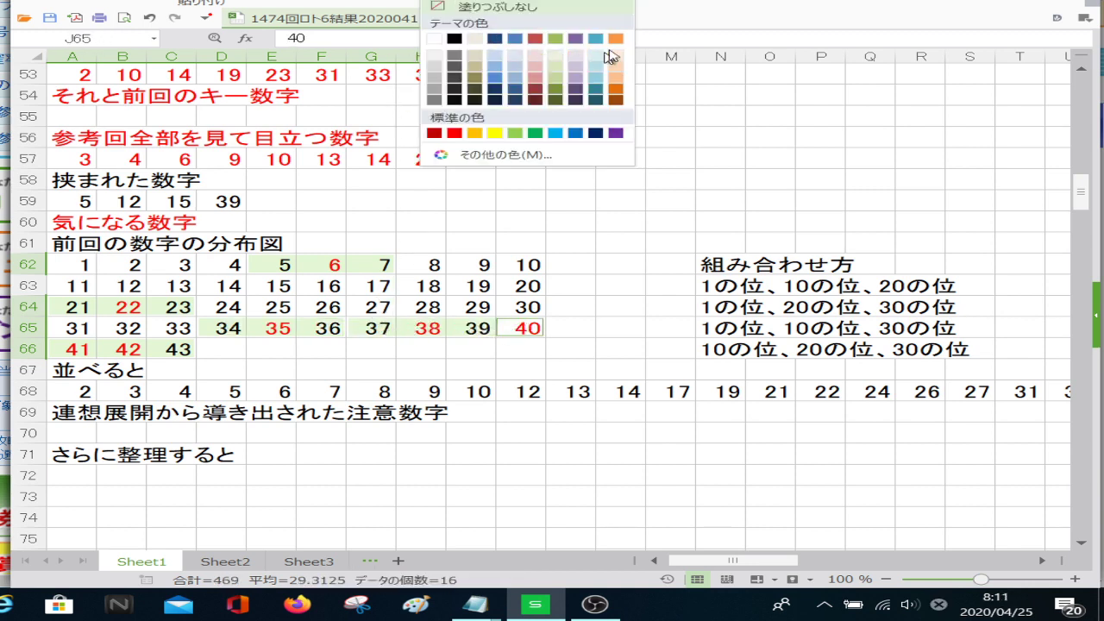
pyautogui.click(615, 41)
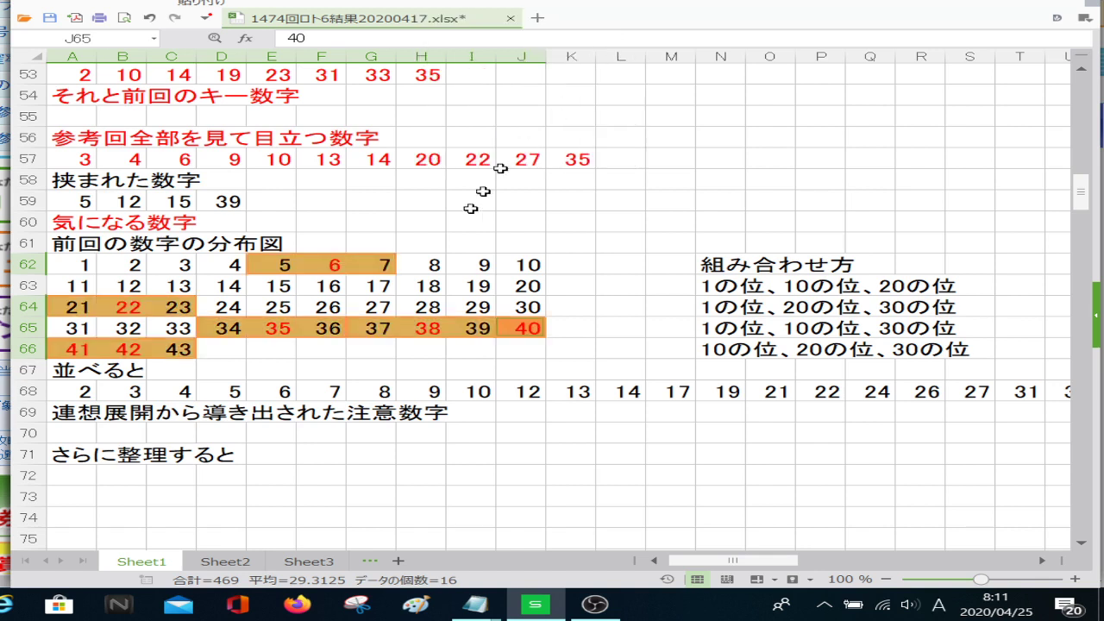
pyautogui.click(372, 308)
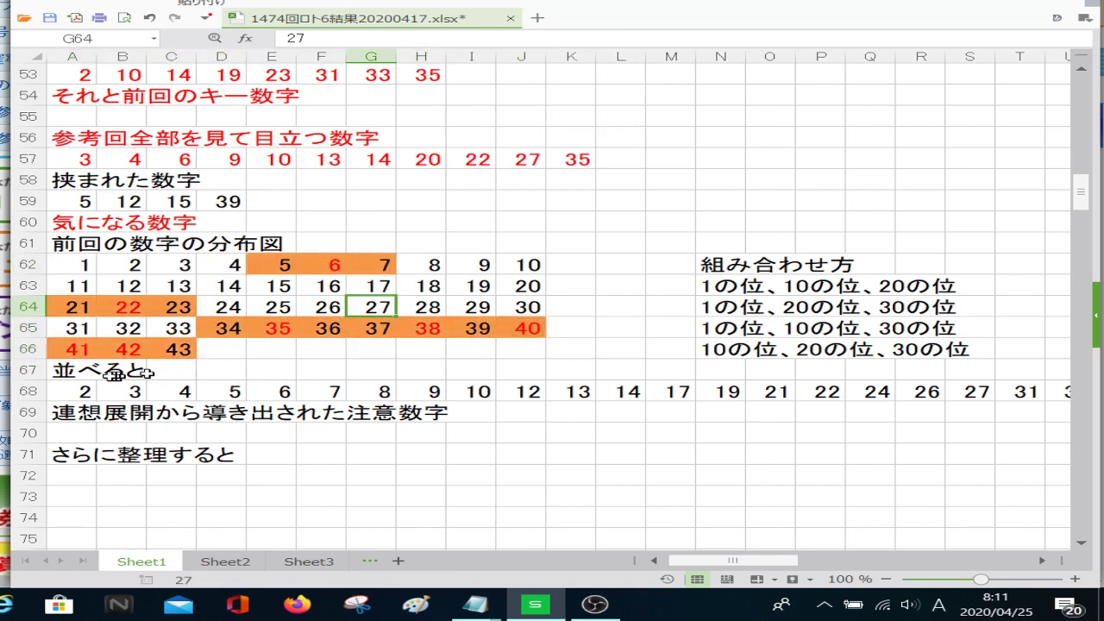
# In the 並べると list, enter 9, 10, 12, 13, 14 and 15 in cells G68 to L68
pyautogui.click(90, 391)
pyautogui.scroll(2, 215, 371)
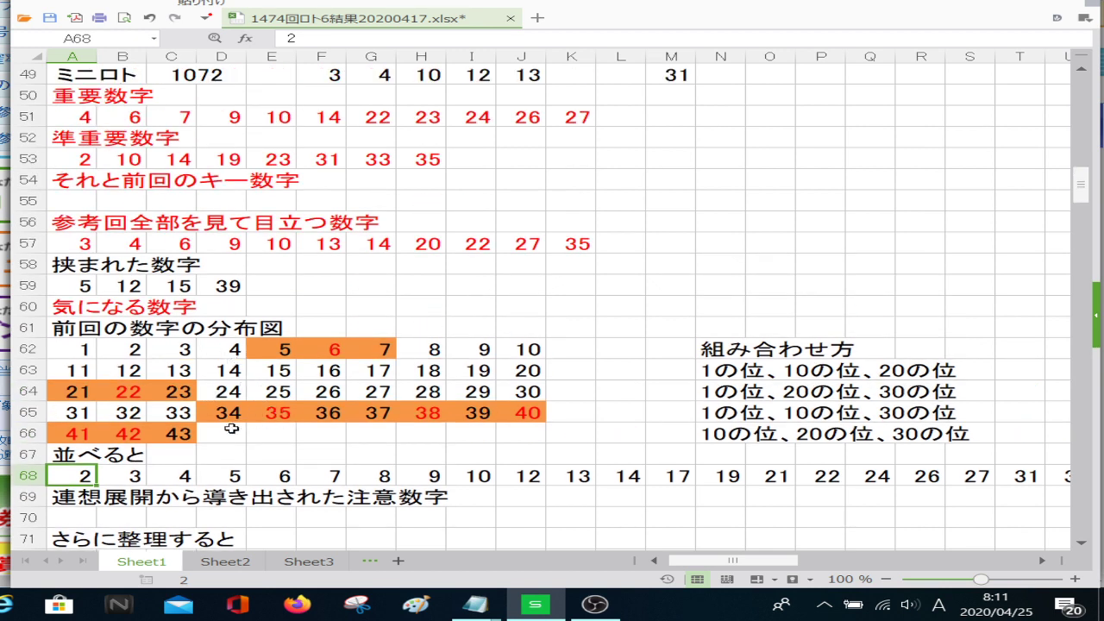
pyautogui.press('Right')
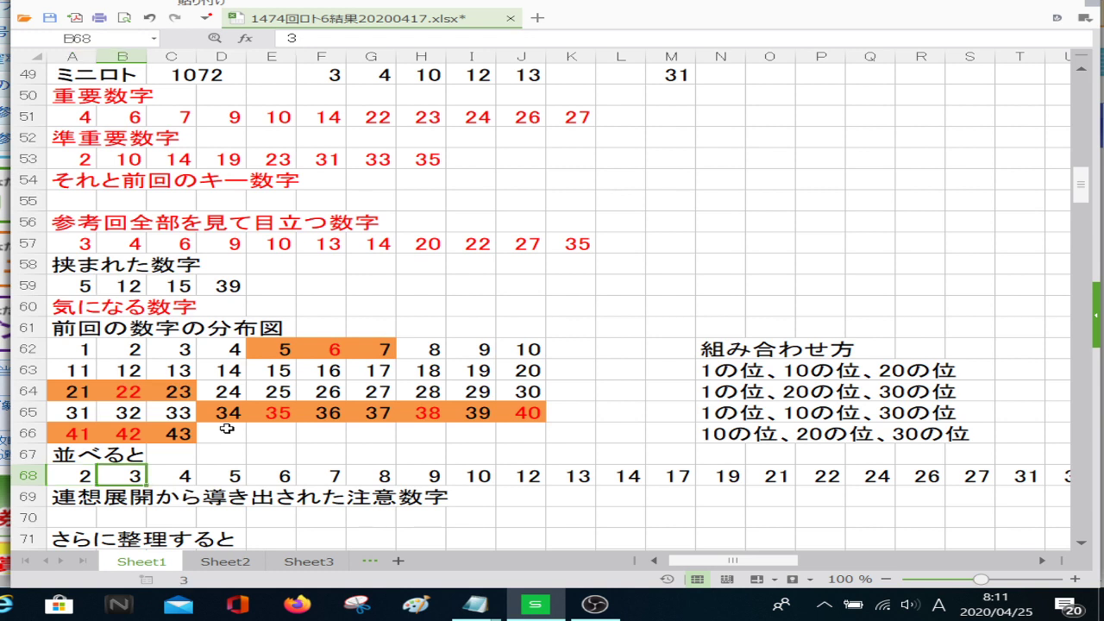
pyautogui.press('Right')
pyautogui.press('Right')
pyautogui.press('Right')
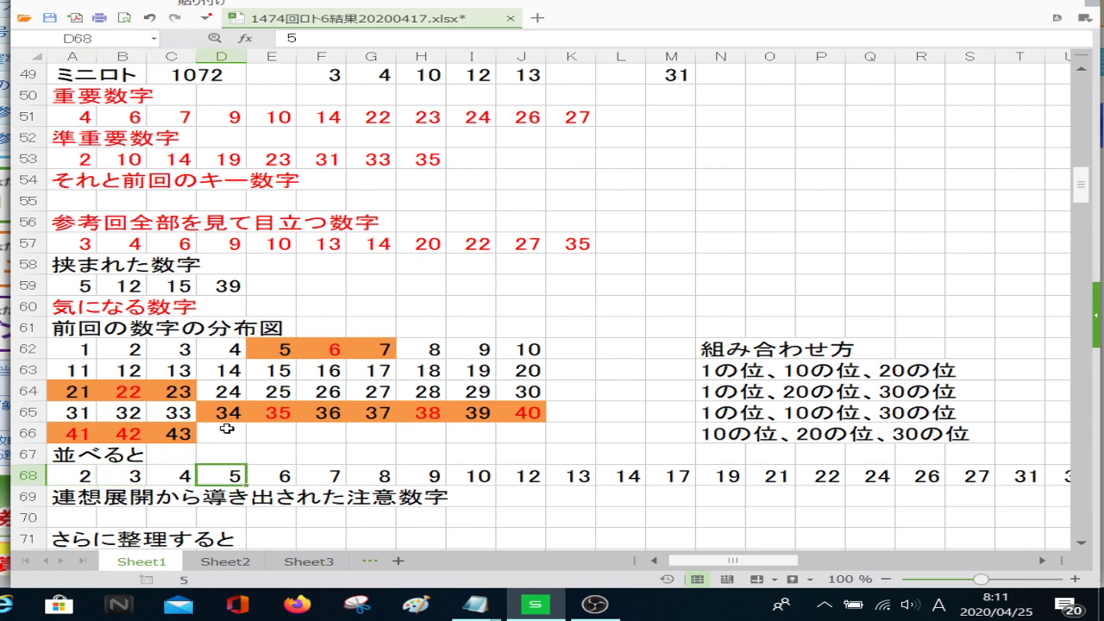
pyautogui.press('Left')
pyautogui.press('Right')
pyautogui.press('Right')
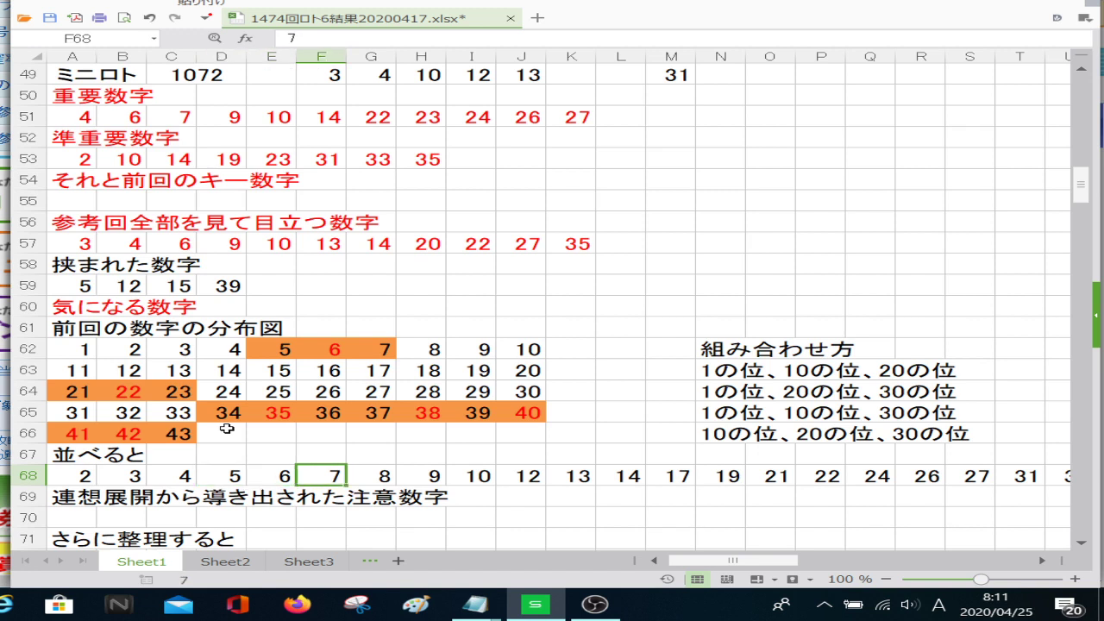
pyautogui.press('Right')
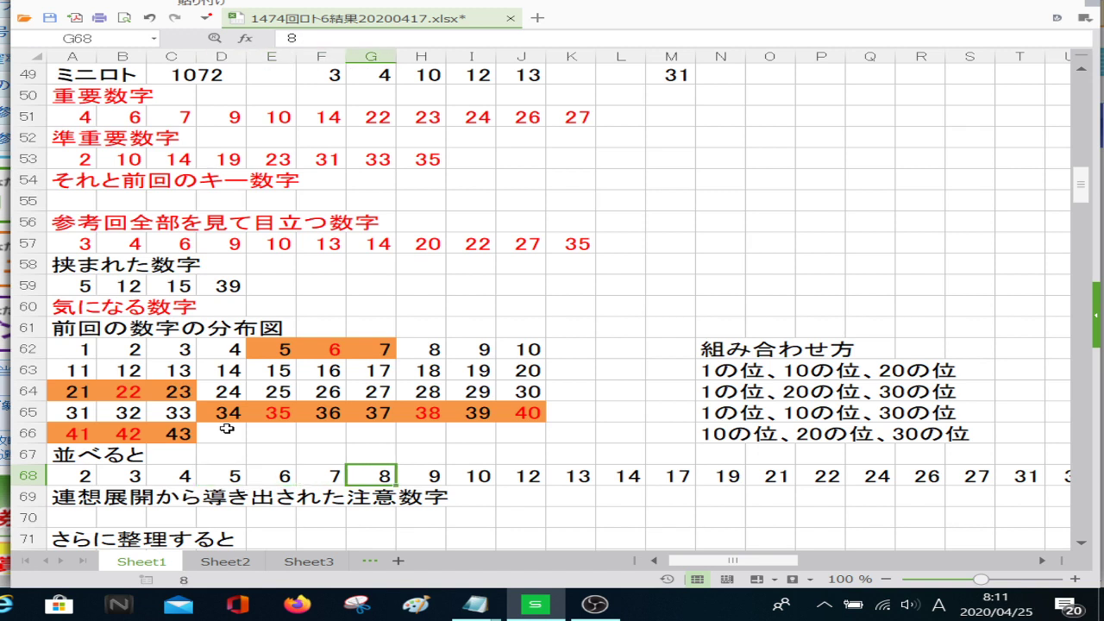
pyautogui.write('9')
pyautogui.press('Right')
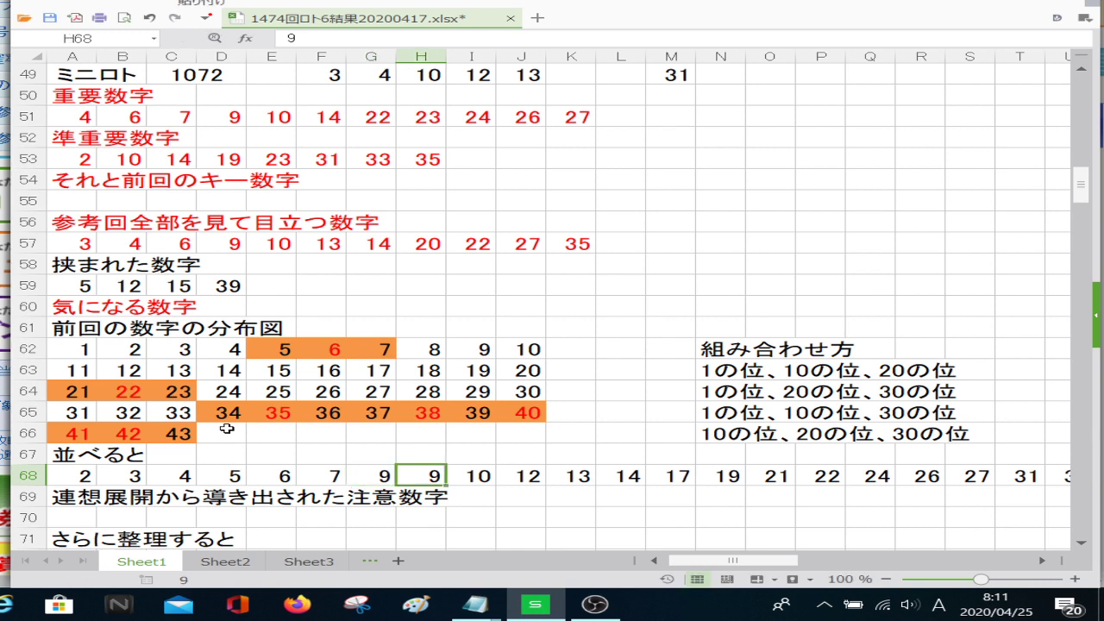
pyautogui.write('10')
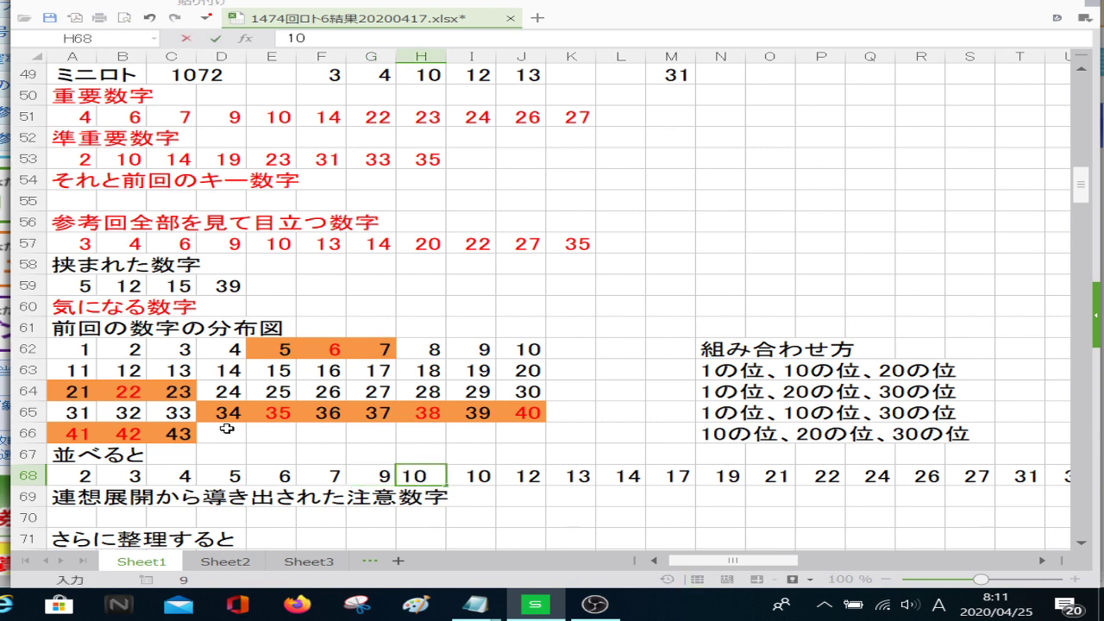
pyautogui.press('Right')
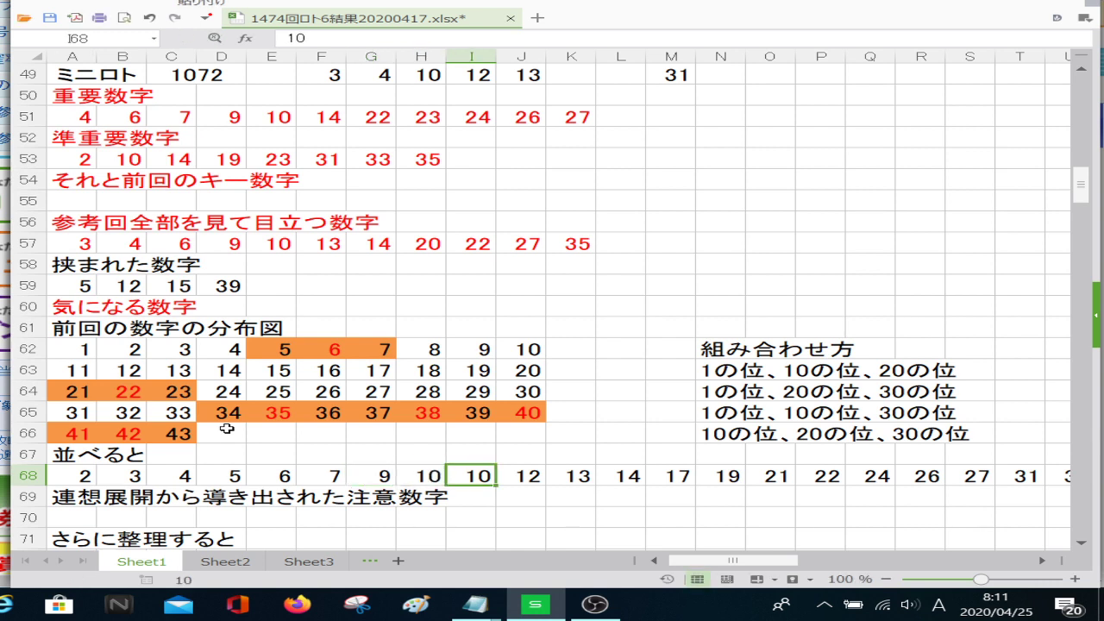
pyautogui.write('12')
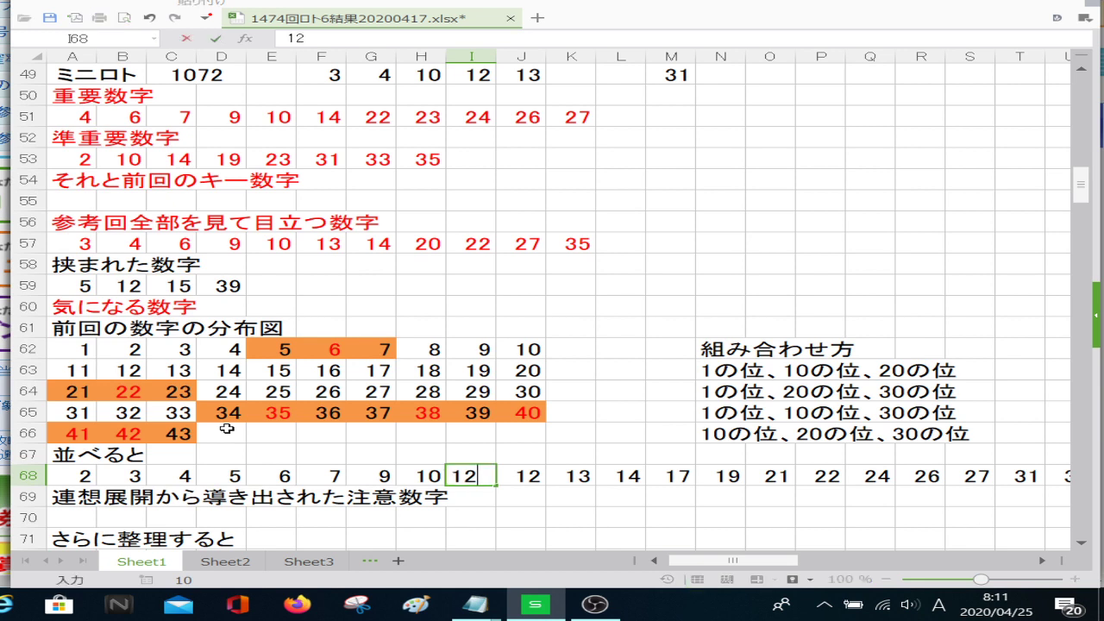
pyautogui.press('Right')
pyautogui.write('13')
pyautogui.press('Right')
pyautogui.write('14')
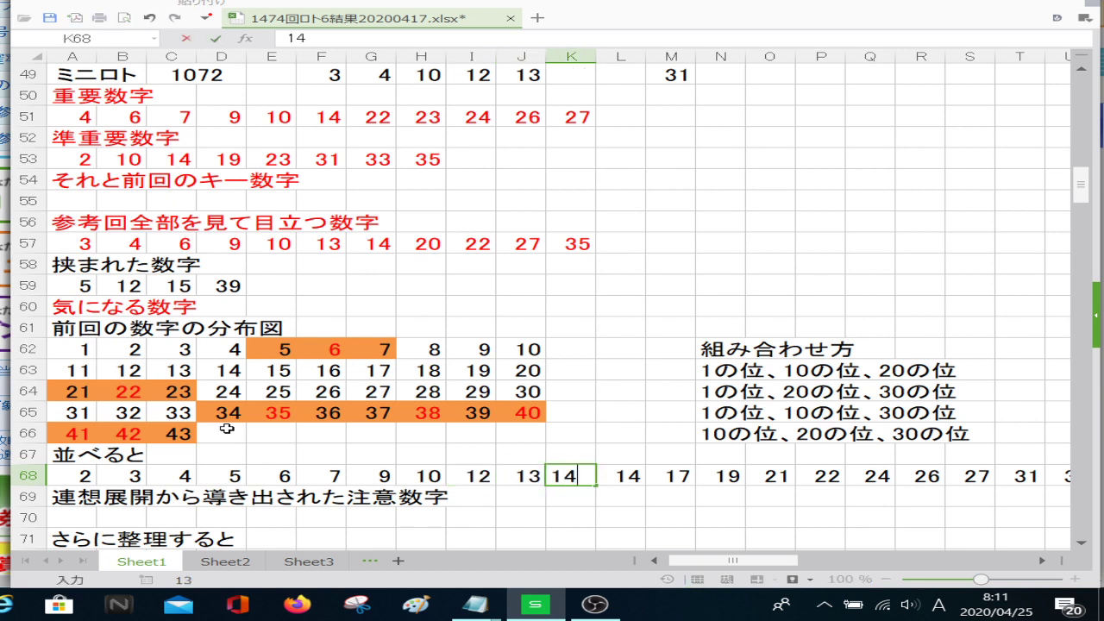
pyautogui.press('Right')
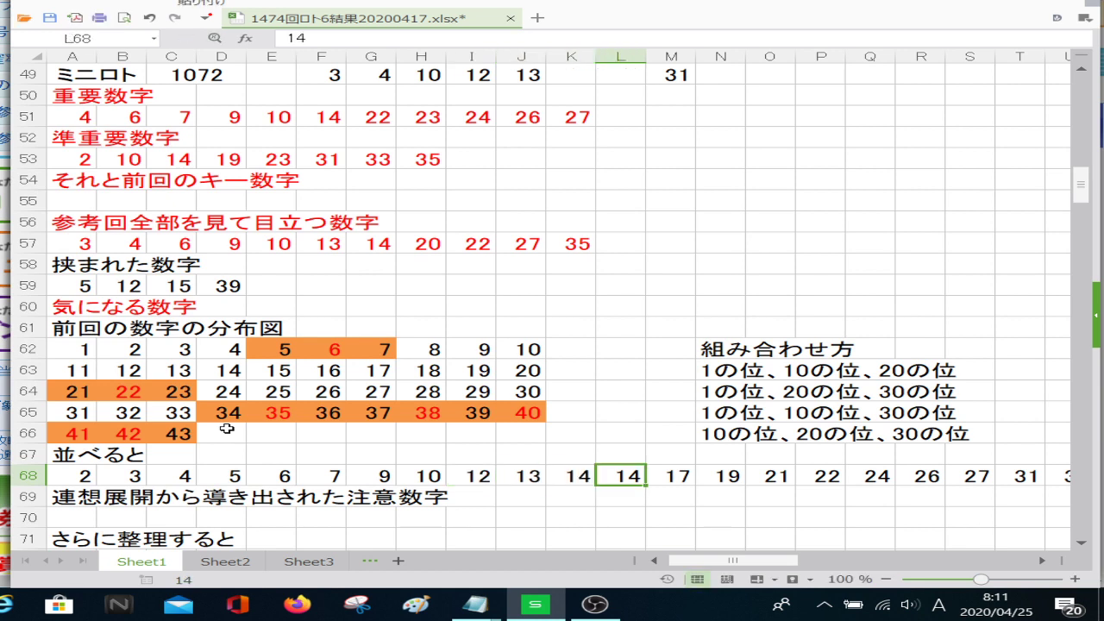
pyautogui.write('15')
pyautogui.press('Right')
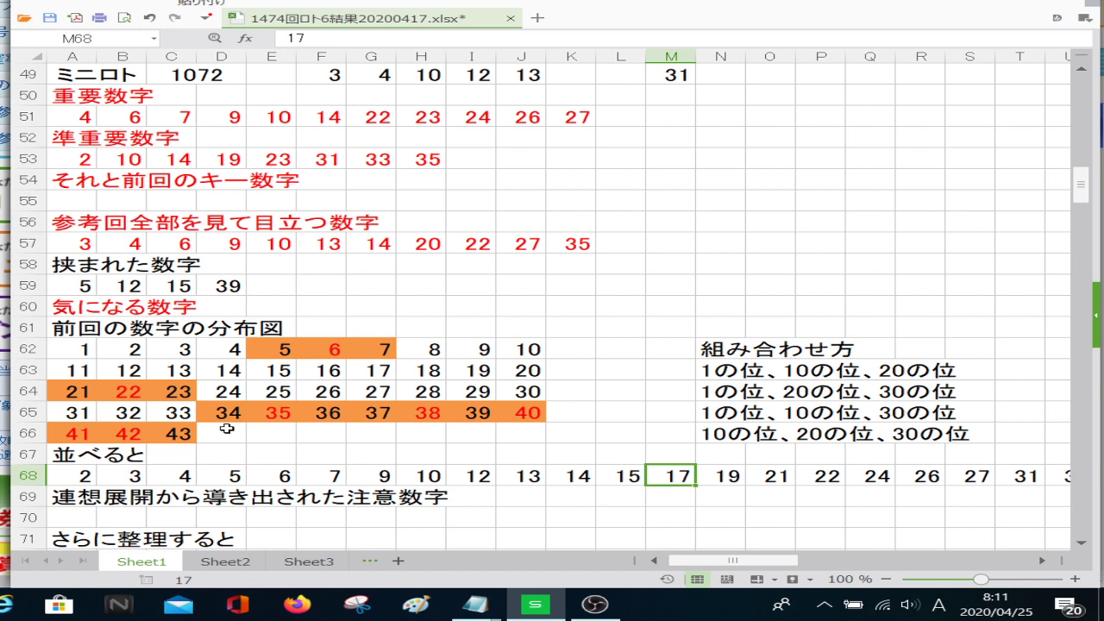
# Continue the 並べると list with 19, 20, 22 and 23 in cells M68 to P68, keeping the 24 and 26 after them
pyautogui.write('19')
pyautogui.press('Right')
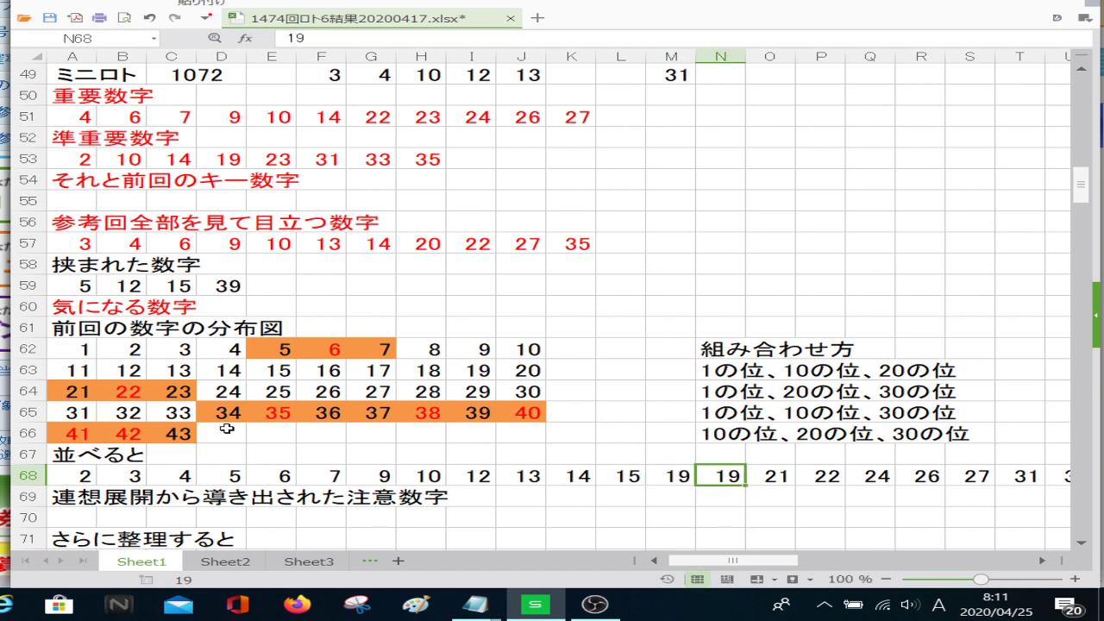
pyautogui.write('20')
pyautogui.press('Right')
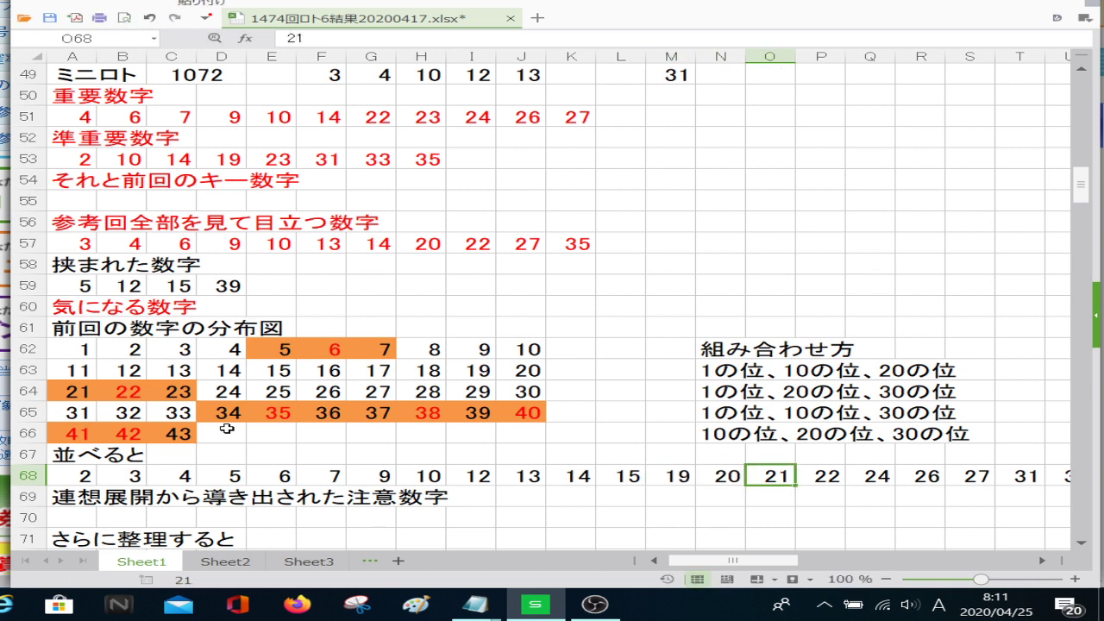
pyautogui.write('22')
pyautogui.press('Right')
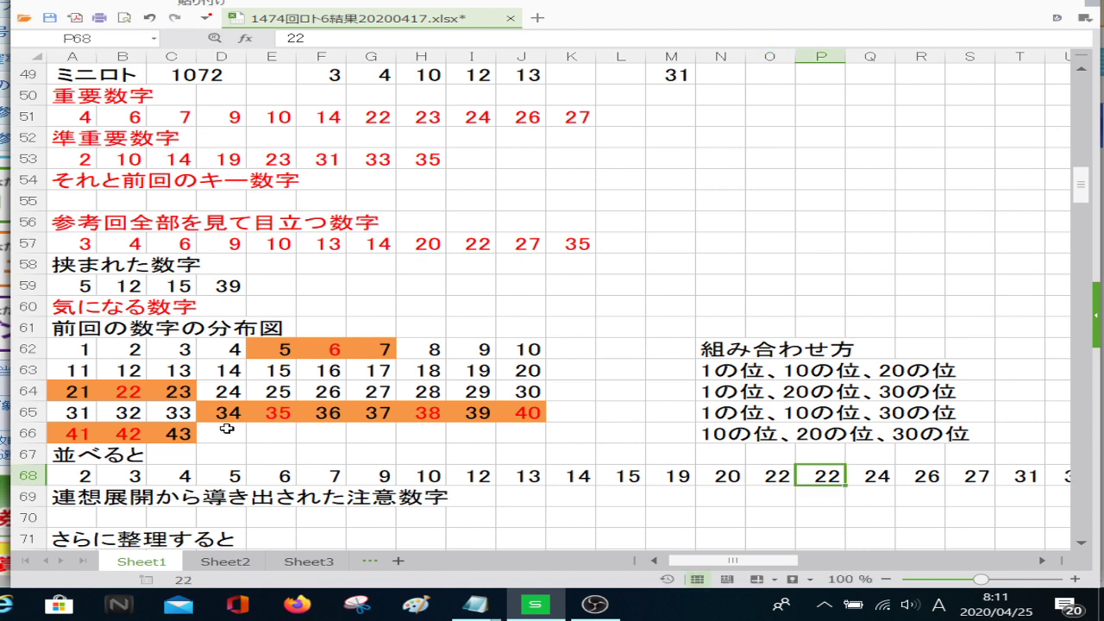
pyautogui.write('23')
pyautogui.press('Right')
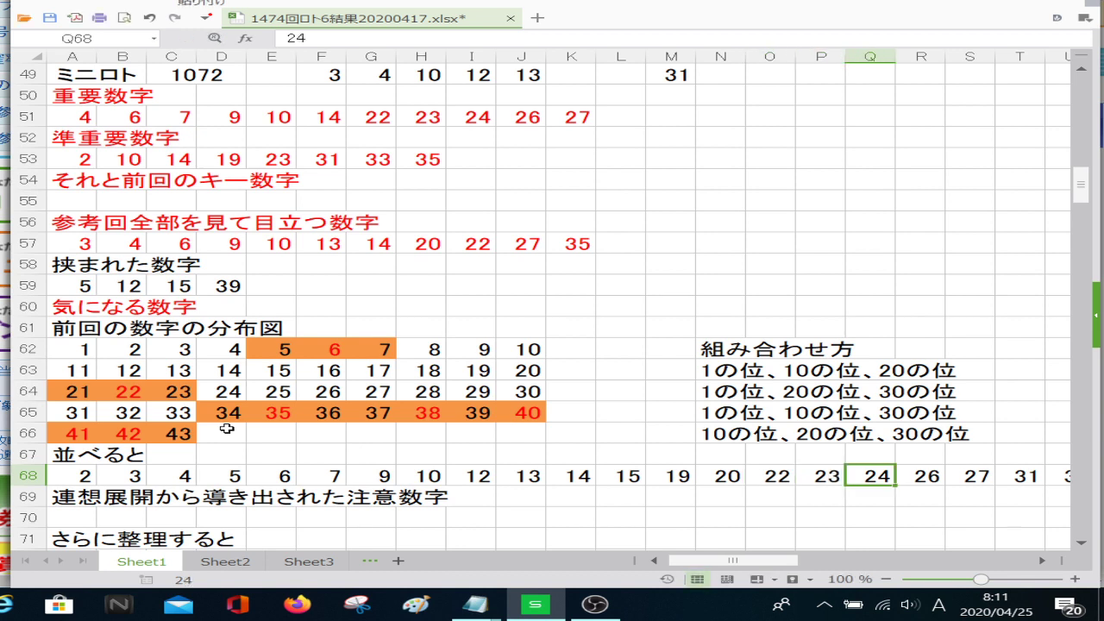
pyautogui.press('Right')
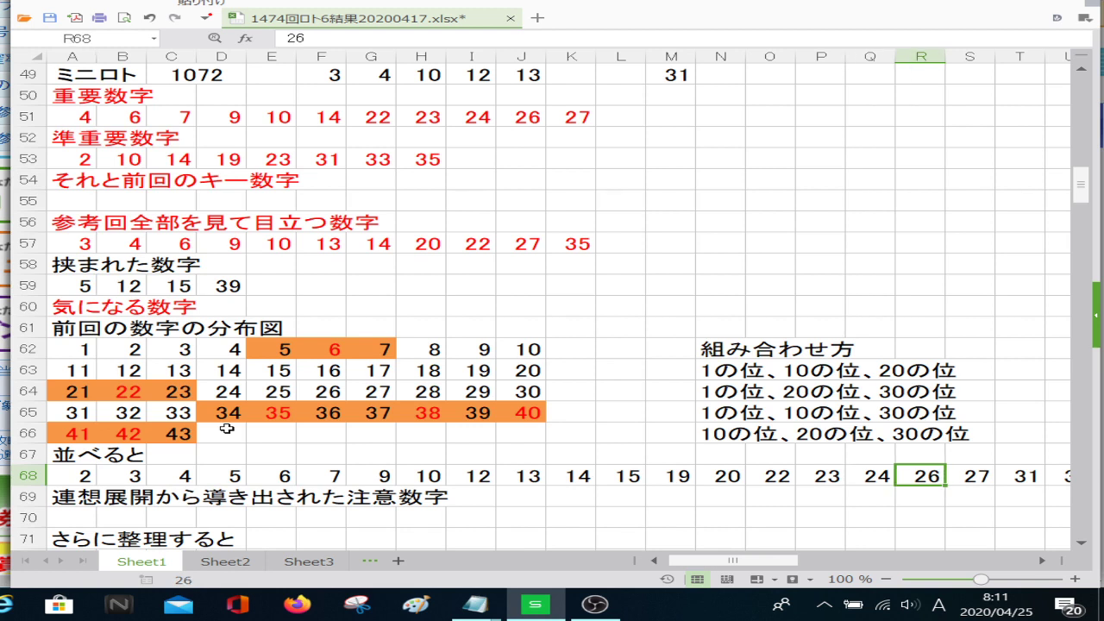
pyautogui.press('Right')
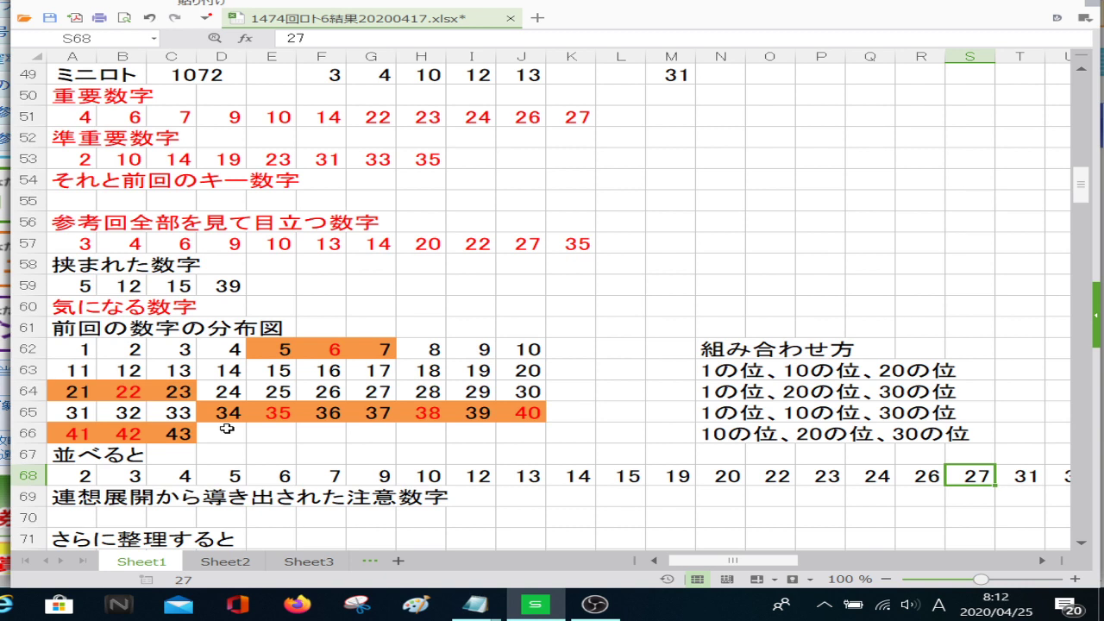
# Finish the 並べると list with 31, 33, 35 and 39 in cells S68 to V68
pyautogui.write('31')
pyautogui.press('Tab')
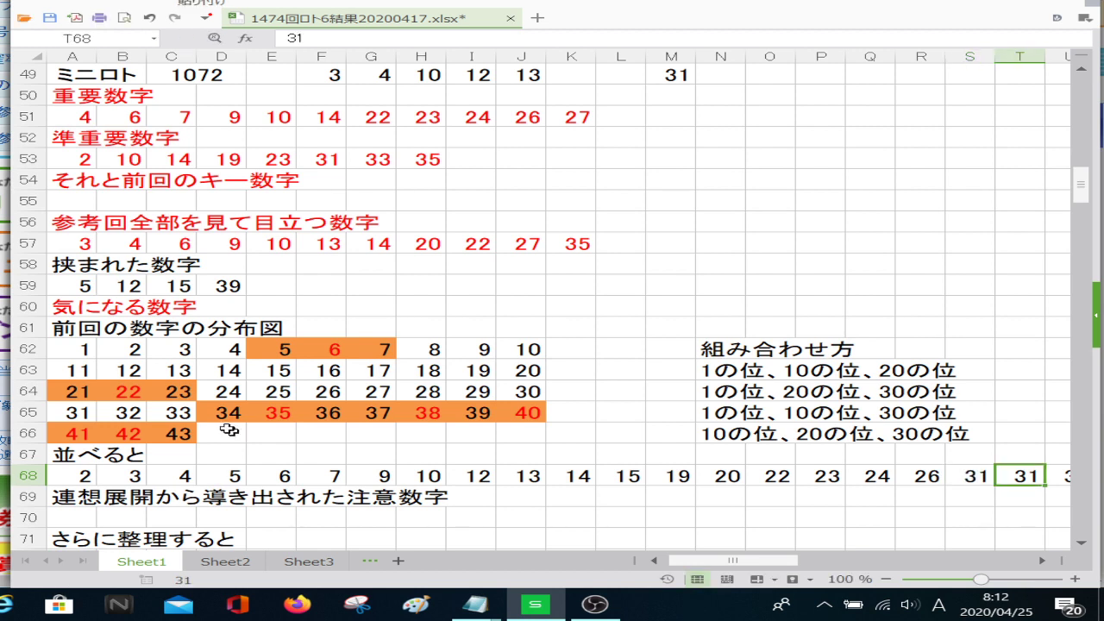
pyautogui.write('33')
pyautogui.press('Tab')
pyautogui.write('35')
pyautogui.press('Tab')
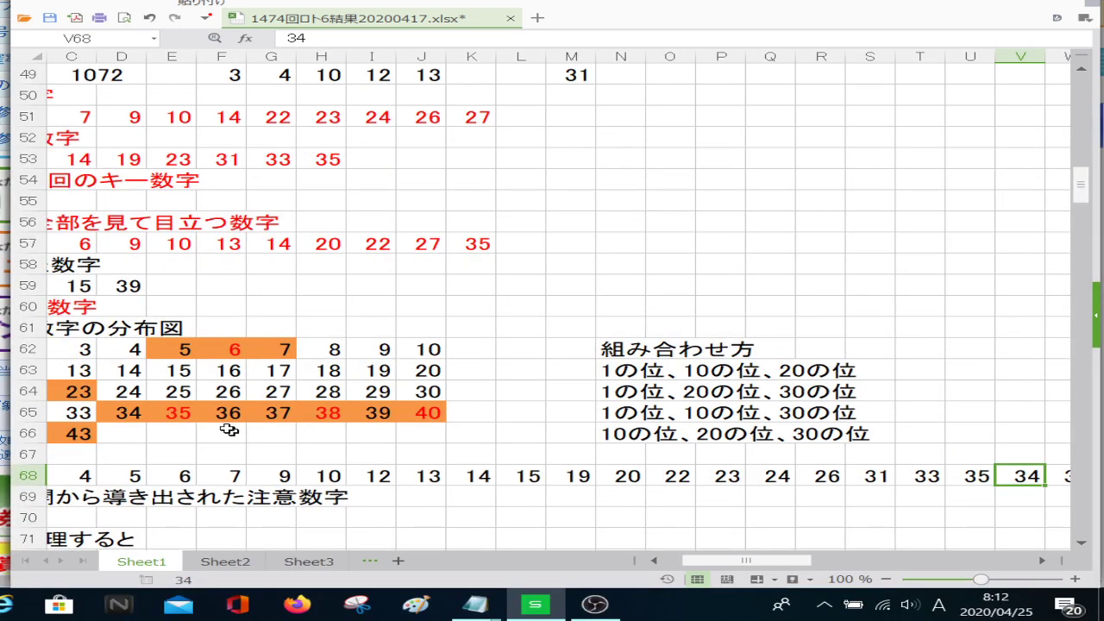
pyautogui.write('390')
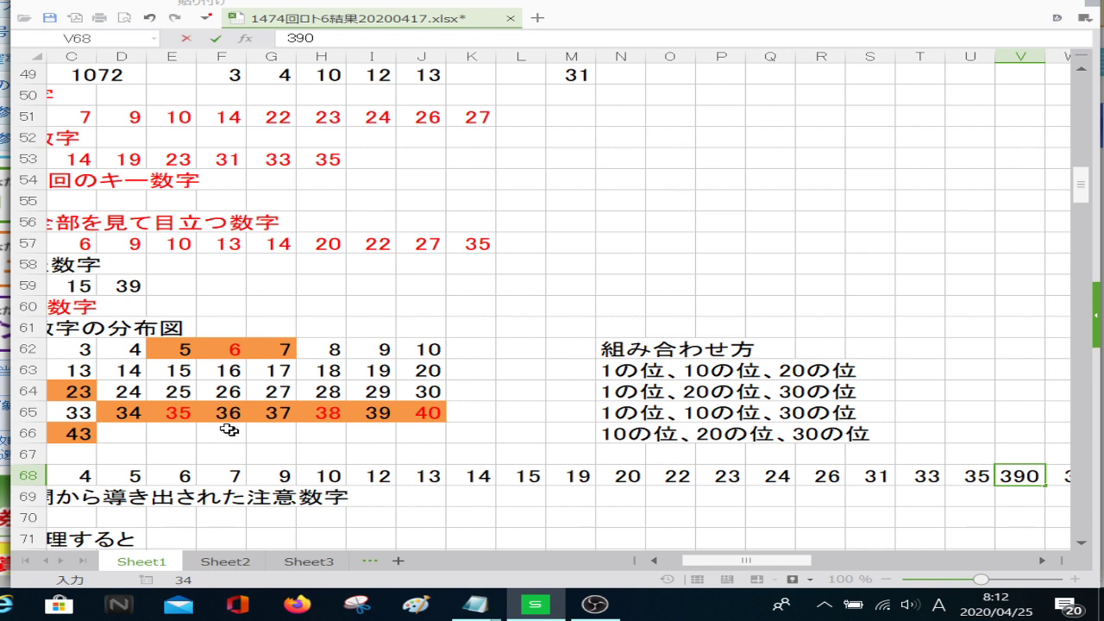
pyautogui.press('BackSpace')
pyautogui.press('Return')
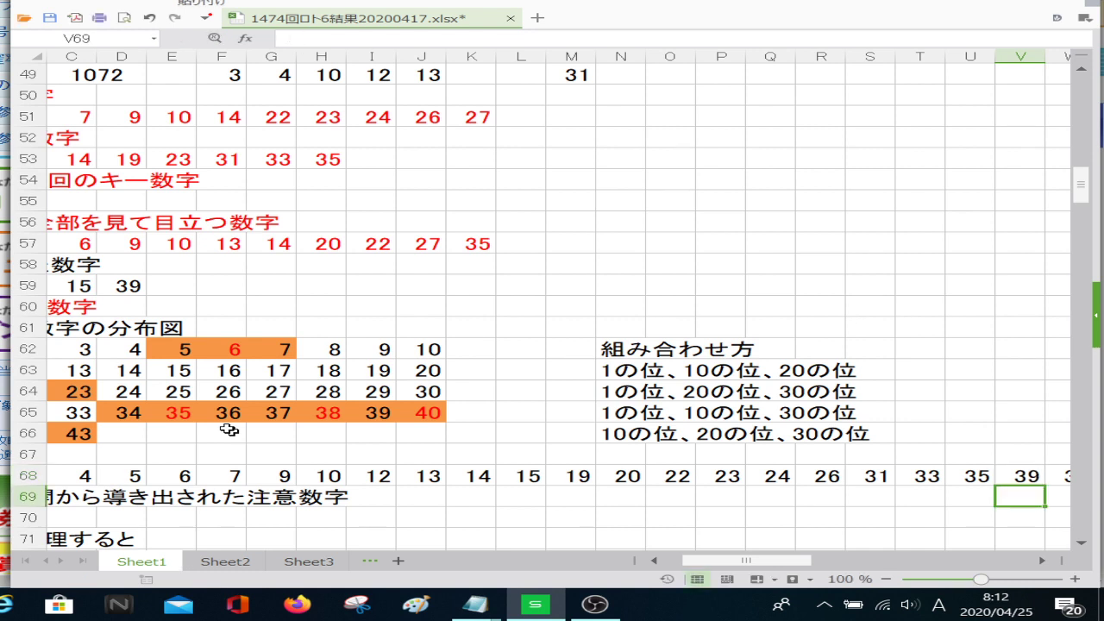
# Clear the leftover duplicate 39 in W68 at the end of the 並べると list
pyautogui.press('Up')
pyautogui.press('Right')
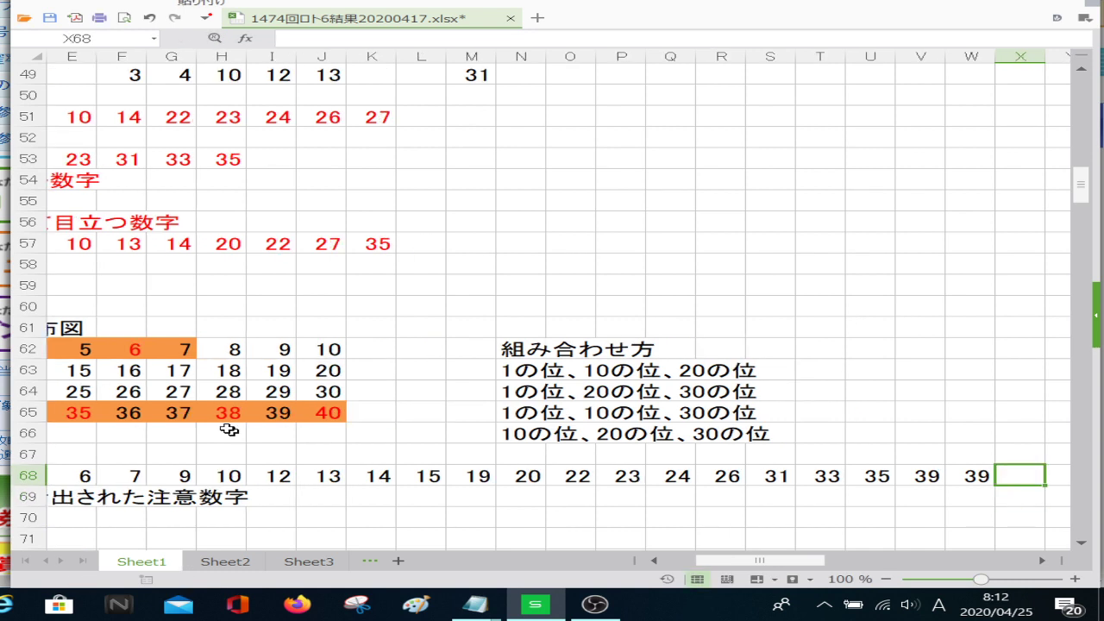
pyautogui.press('Left')
pyautogui.press('Right')
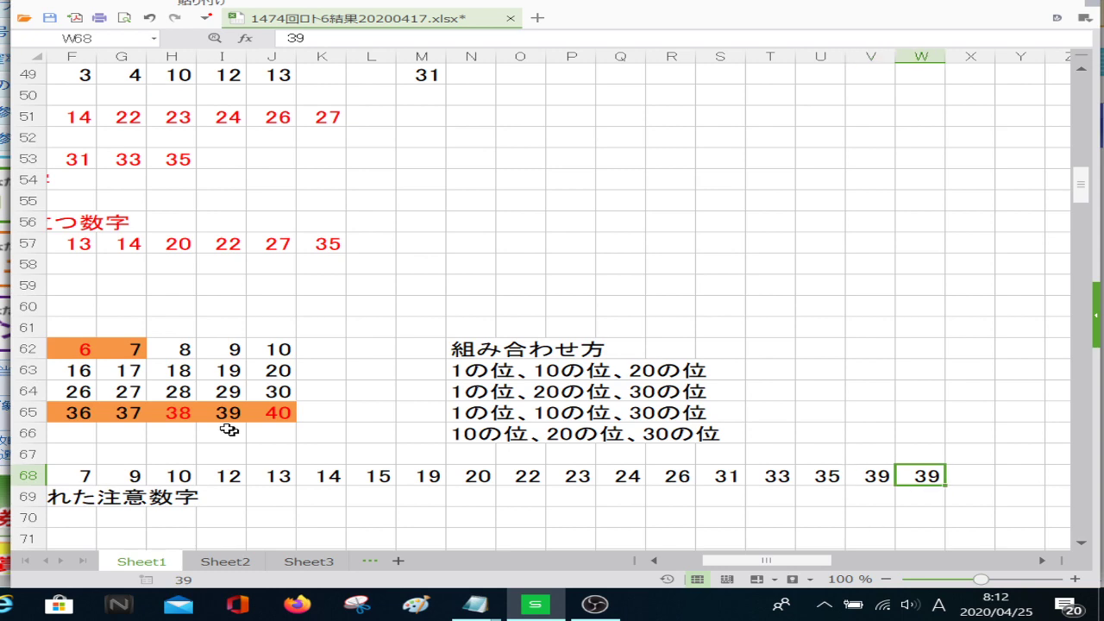
pyautogui.press('Down')
# Look over the number lists and the distribution grid between the 重要数字 and さらに整理すると headings
pyautogui.press('Left')
pyautogui.press('Left')
pyautogui.press('Left')
pyautogui.press('Left')
pyautogui.press('Left')
pyautogui.press('Left')
pyautogui.press('Left')
pyautogui.press('Left')
pyautogui.press('Left')
pyautogui.press('Left')
pyautogui.press('Left')
pyautogui.press('Left')
pyautogui.press('Left')
pyautogui.press('Left')
pyautogui.press('Left')
pyautogui.press('Left')
pyautogui.press('Left')
pyautogui.press('Left')
pyautogui.press('Left')
pyautogui.press('Left')
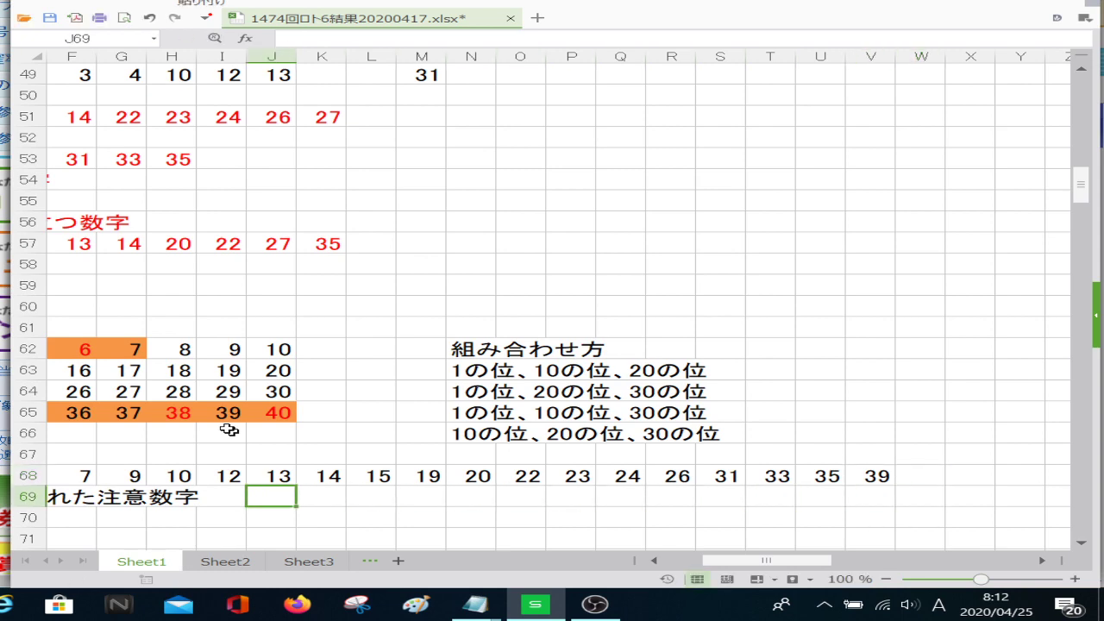
pyautogui.press('Down')
pyautogui.press('Down')
pyautogui.press('Down')
pyautogui.press('Down')
pyautogui.press('Down')
pyautogui.press('Down')
pyautogui.press('Down')
pyautogui.press('Down')
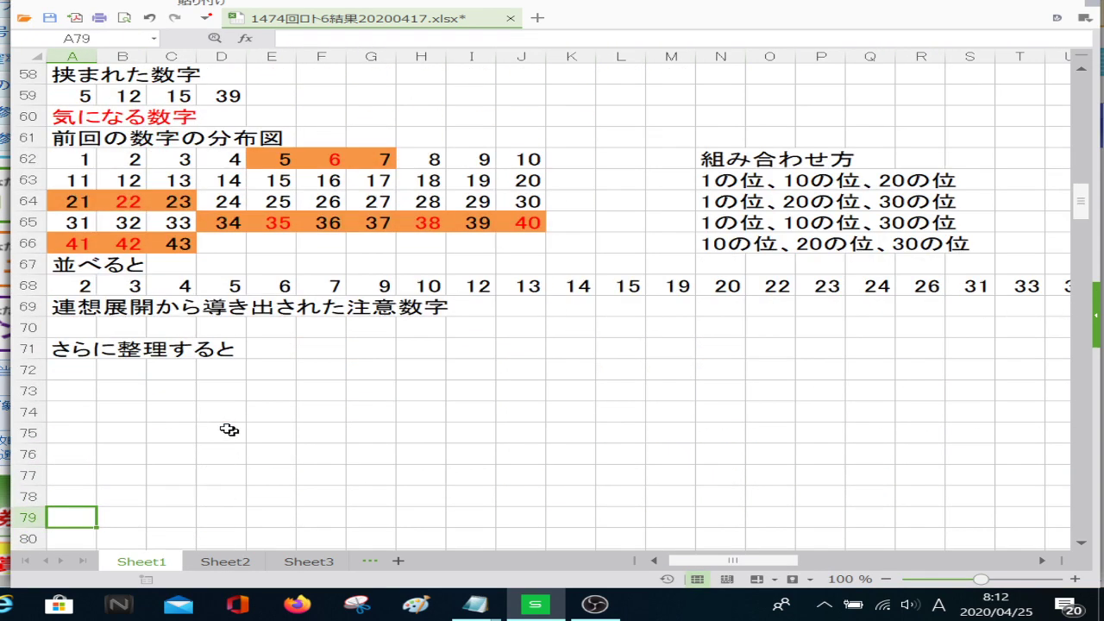
pyautogui.press('Up')
pyautogui.press('Up')
pyautogui.press('Up')
pyautogui.press('Up')
pyautogui.press('Up')
pyautogui.press('Up')
pyautogui.press('Up')
pyautogui.press('Up')
pyautogui.press('Up')
pyautogui.press('Up')
pyautogui.press('Up')
pyautogui.press('Up')
pyautogui.press('Up')
pyautogui.press('Up')
pyautogui.press('Up')
pyautogui.press('Up')
pyautogui.press('Up')
pyautogui.press('Up')
pyautogui.press('Up')
pyautogui.press('Up')
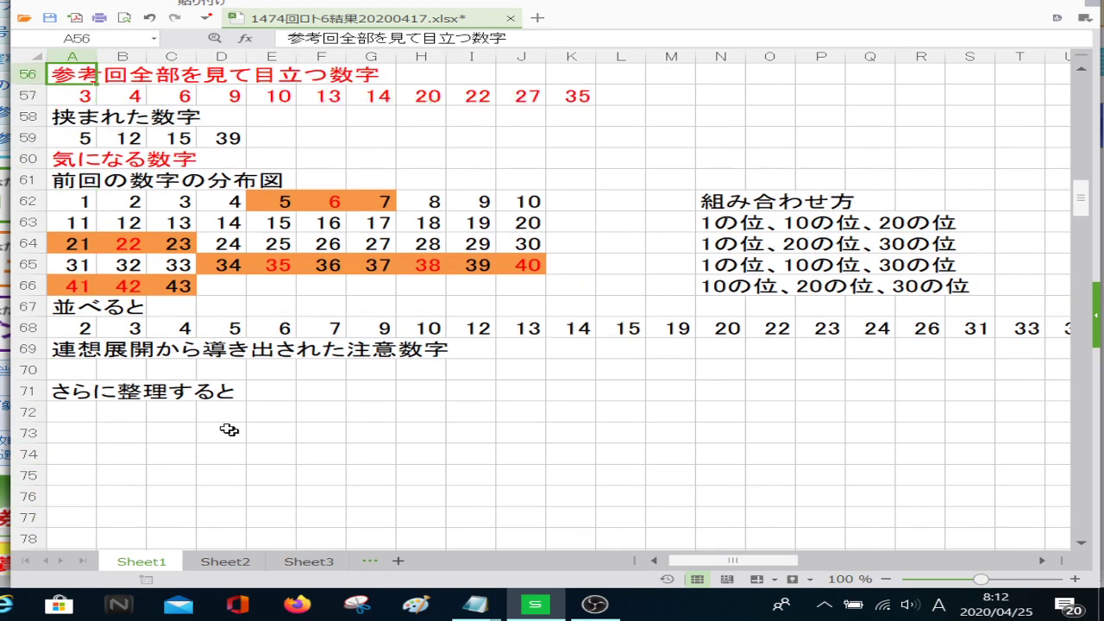
pyautogui.press('Up')
pyautogui.press('Down')
pyautogui.press('Down')
pyautogui.press('Down')
pyautogui.press('Down')
pyautogui.press('Down')
pyautogui.press('Down')
pyautogui.press('Down')
pyautogui.press('Down')
pyautogui.press('Down')
pyautogui.press('Down')
pyautogui.press('Down')
pyautogui.press('Down')
pyautogui.press('Down')
pyautogui.press('Down')
pyautogui.press('Down')
pyautogui.press('Down')
pyautogui.press('Down')
pyautogui.press('Down')
pyautogui.press('Down')
pyautogui.press('Down')
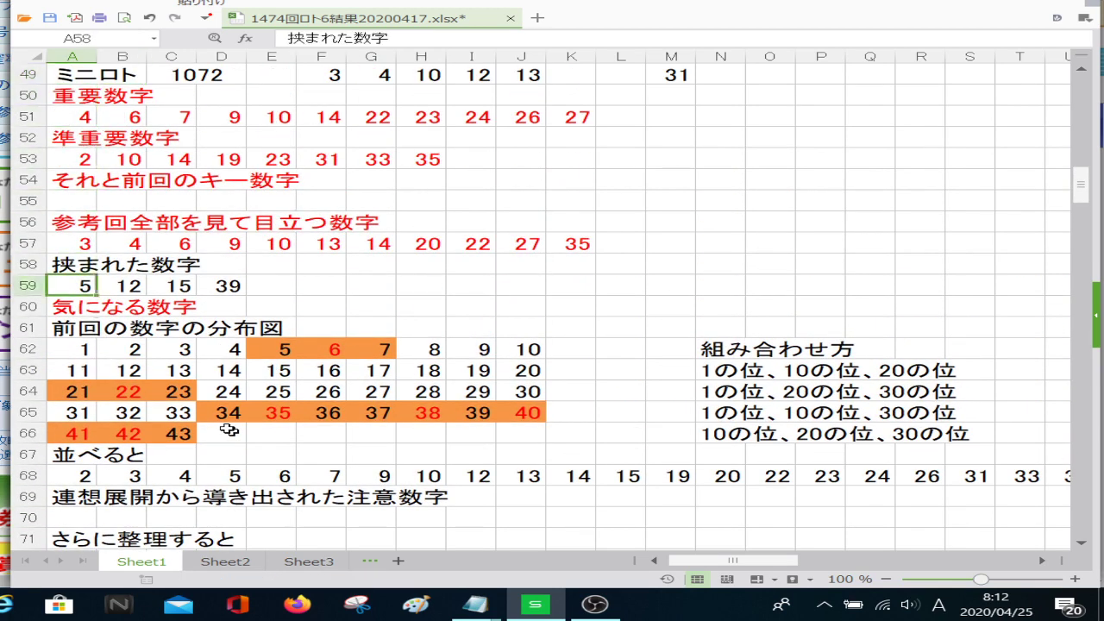
pyautogui.press('Up')
pyautogui.press('Up')
pyautogui.press('Up')
pyautogui.press('Up')
pyautogui.press('Up')
pyautogui.press('Up')
pyautogui.press('Up')
pyautogui.press('Up')
pyautogui.press('Up')
pyautogui.press('Up')
pyautogui.press('Up')
pyautogui.press('Up')
pyautogui.press('Up')
pyautogui.press('Up')
pyautogui.press('Up')
pyautogui.press('Up')
pyautogui.press('Up')
pyautogui.press('Down')
pyautogui.press('Down')
pyautogui.press('Down')
pyautogui.press('Down')
pyautogui.press('Down')
pyautogui.press('Down')
pyautogui.press('Down')
pyautogui.press('Down')
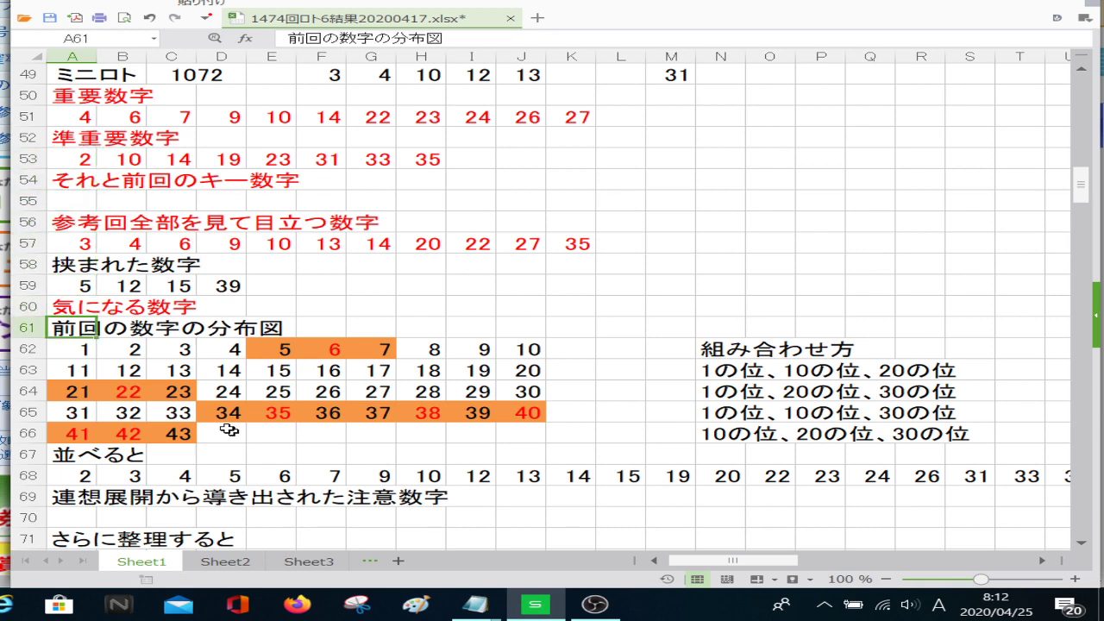
# Insert a row above the 前回の数字の分布図 heading and enter 40, 41 and 42 there under 気になる数字
pyautogui.rightClick(19, 329)
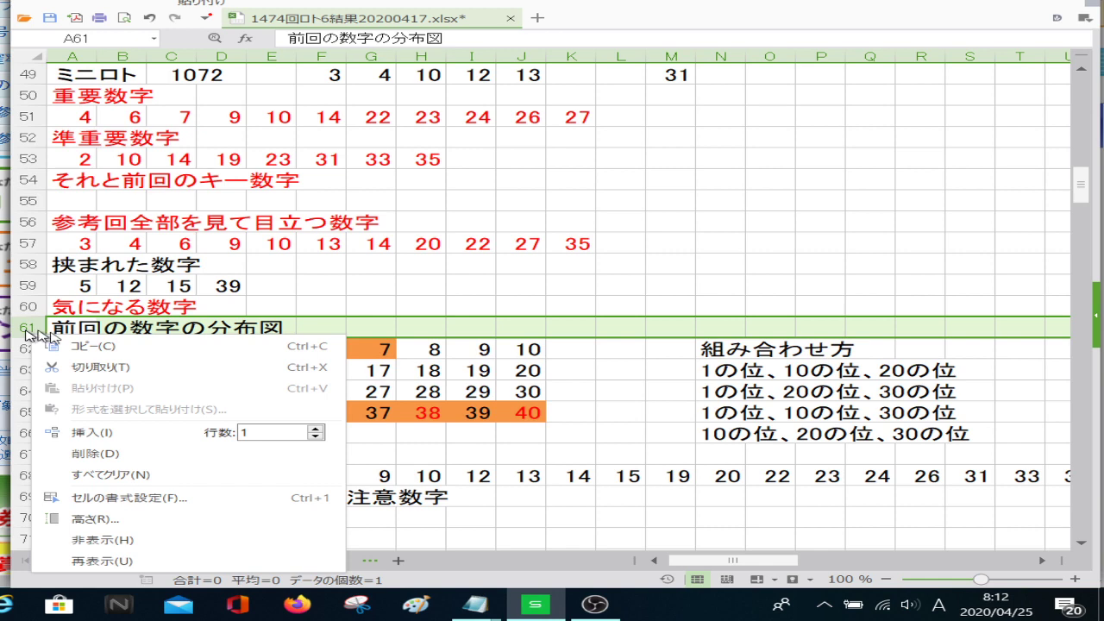
pyautogui.click(111, 441)
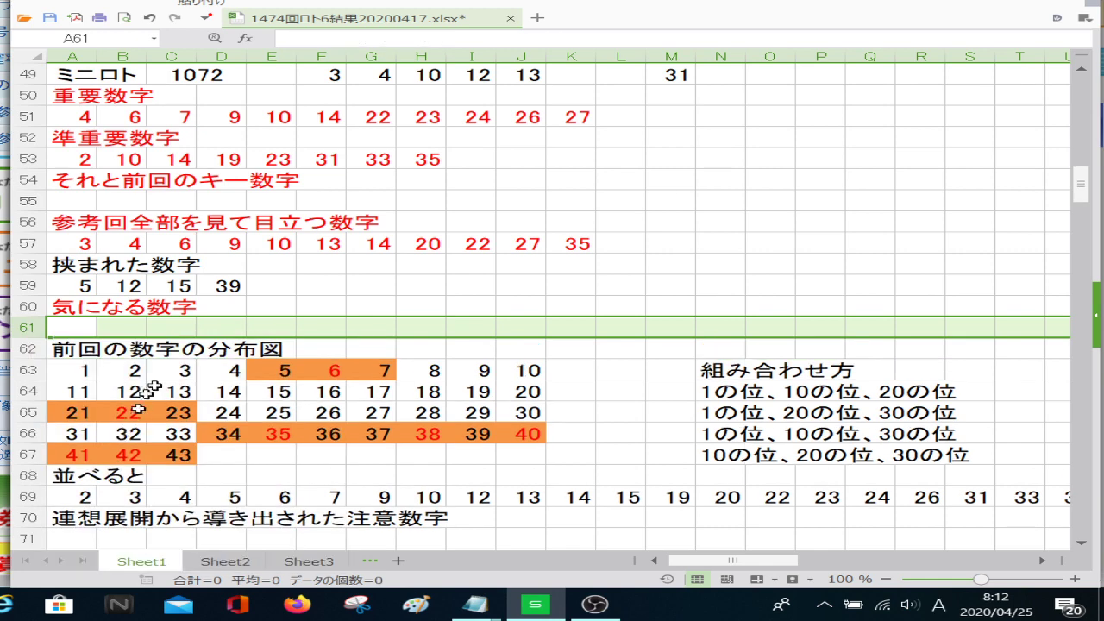
pyautogui.click(87, 324)
pyautogui.write('40')
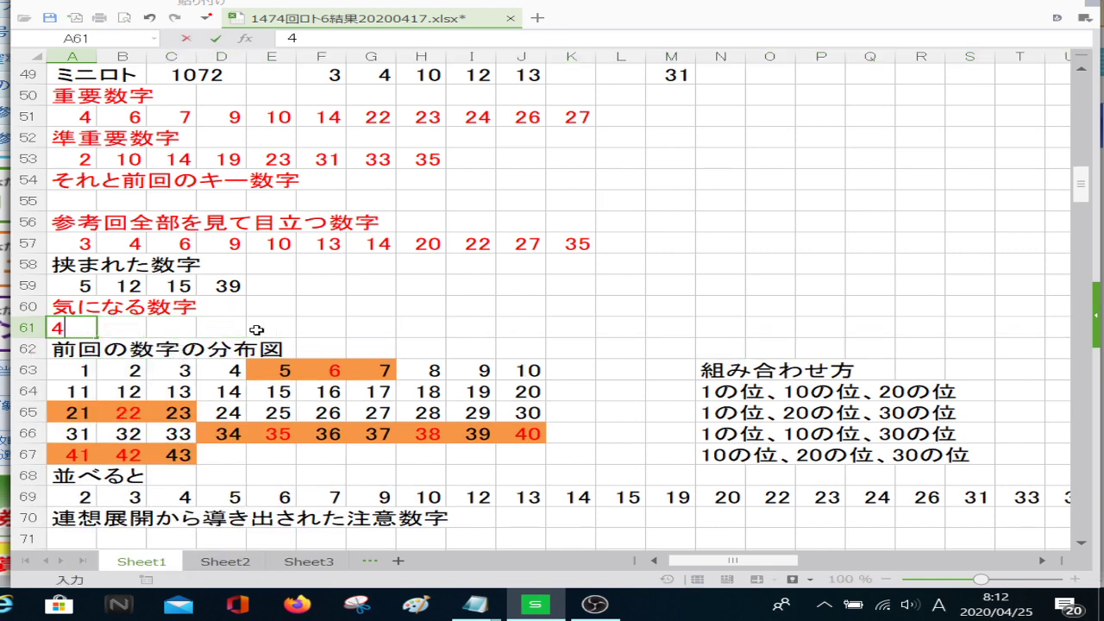
pyautogui.press('Tab')
pyautogui.write('41')
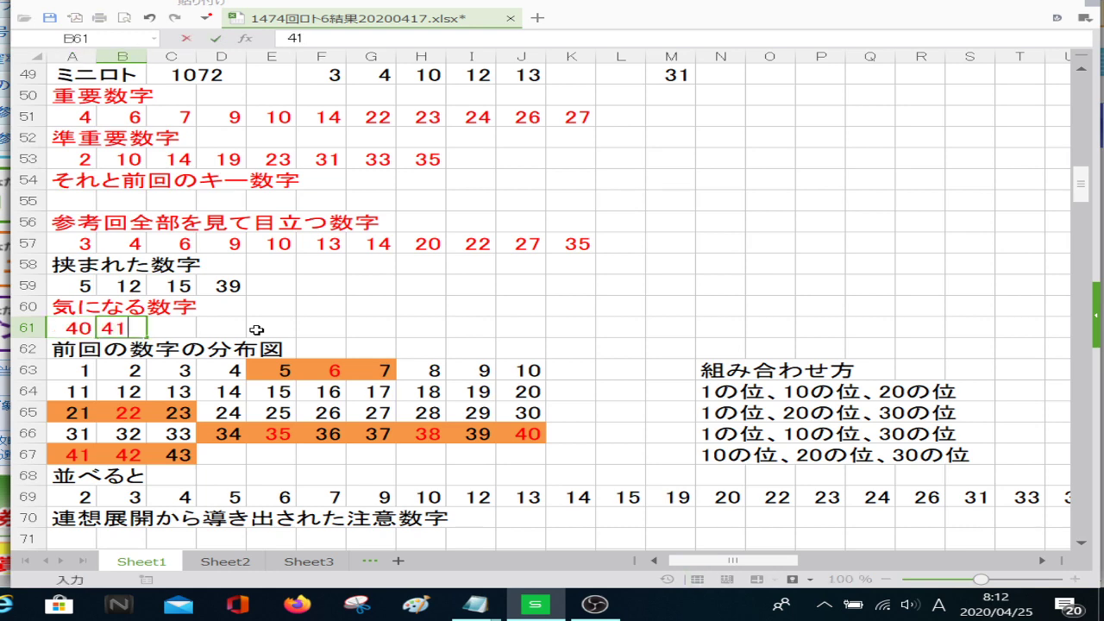
pyautogui.press('Tab')
pyautogui.write('42')
pyautogui.press('Return')
pyautogui.press('Down')
pyautogui.press('Down')
pyautogui.press('Down')
pyautogui.press('Down')
pyautogui.press('Down')
pyautogui.press('Down')
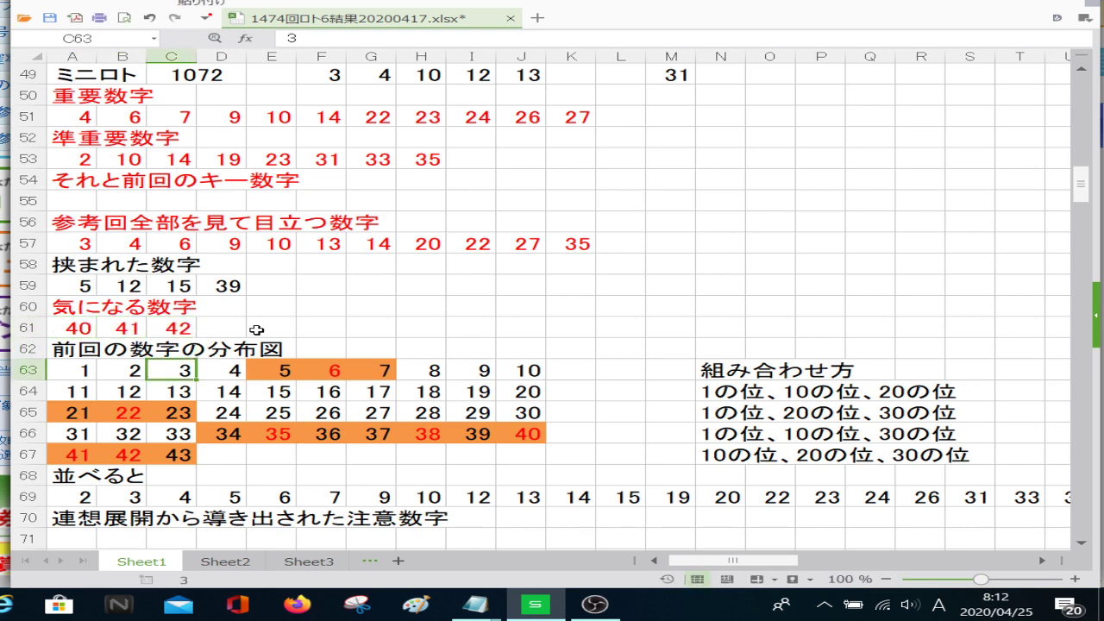
# Enter 5, 6 and 7 in cells A74 to A76 below the さらに整理すると heading
pyautogui.press('Down')
pyautogui.press('Down')
pyautogui.press('Down')
pyautogui.press('Down')
pyautogui.press('Down')
pyautogui.press('Down')
pyautogui.press('Down')
pyautogui.press('Down')
pyautogui.press('Down')
pyautogui.press('Down')
pyautogui.press('Down')
pyautogui.press('Up')
pyautogui.press('Up')
pyautogui.press('Up')
pyautogui.press('Up')
pyautogui.press('Up')
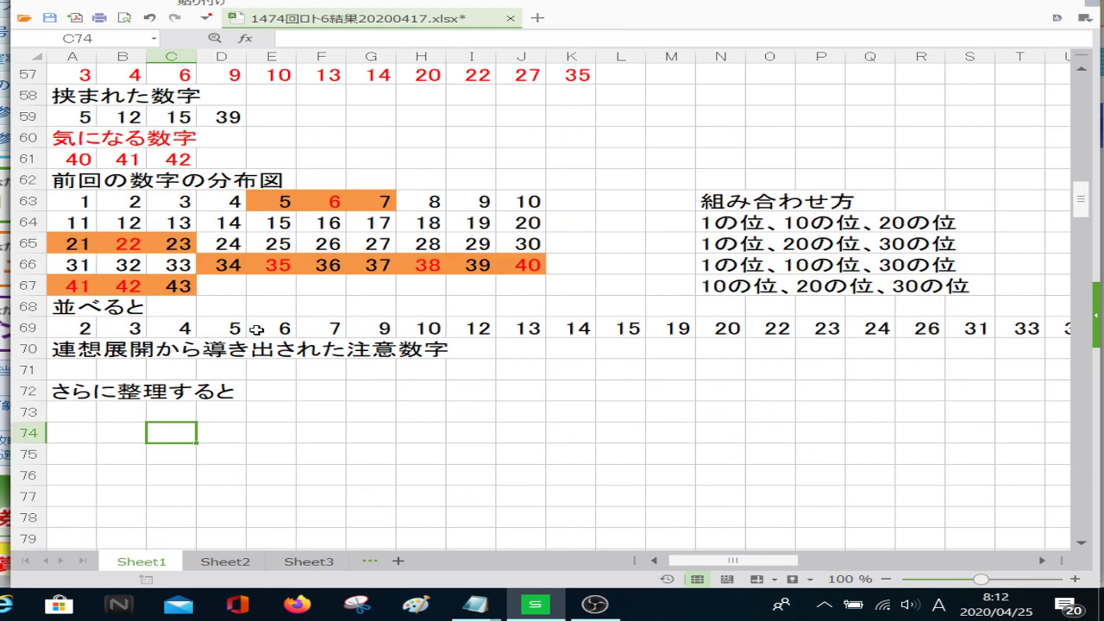
pyautogui.press('Left')
pyautogui.press('Left')
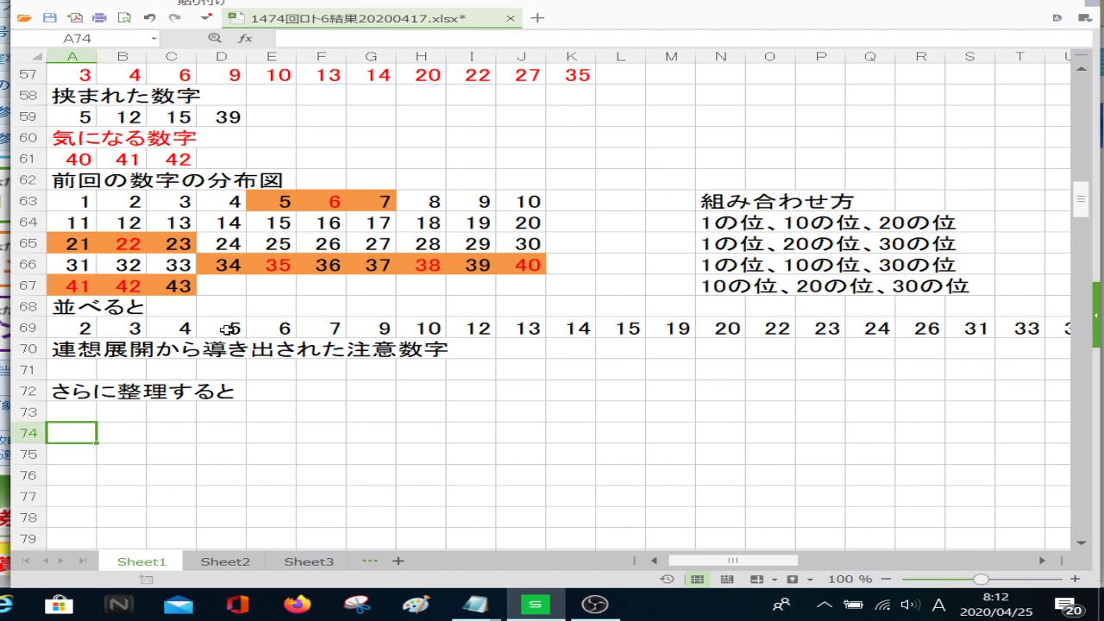
pyautogui.write('5')
pyautogui.press('Return')
pyautogui.write('6')
pyautogui.press('Return')
pyautogui.write('7')
pyautogui.press('Return')
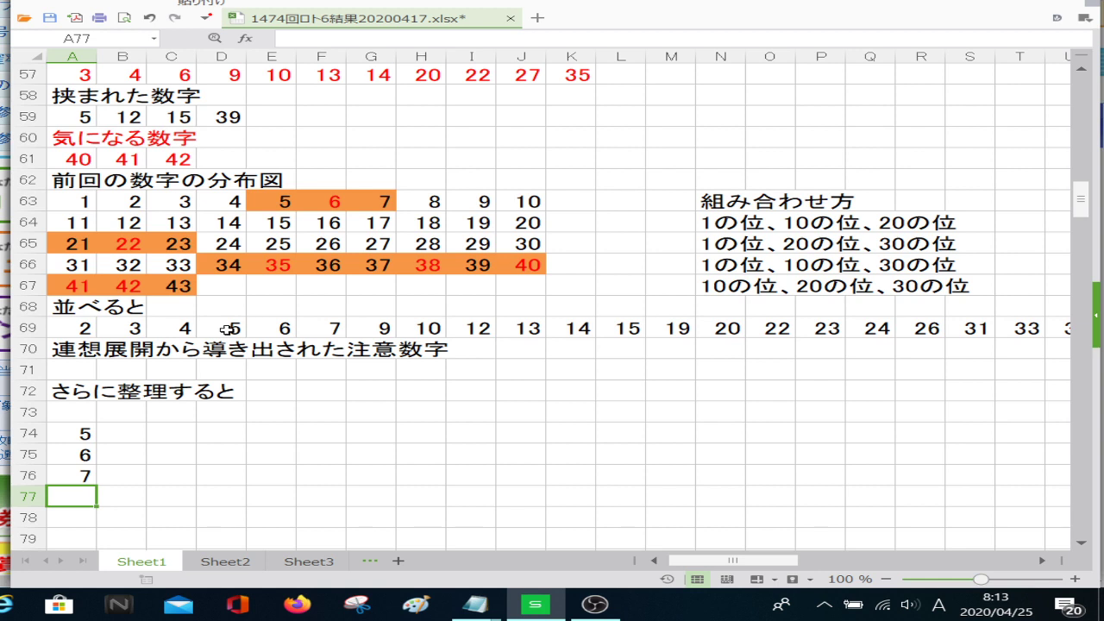
# Enter 21, 22 and 23 in cells C77 to C79
pyautogui.press('Right')
pyautogui.press('Right')
pyautogui.write('21')
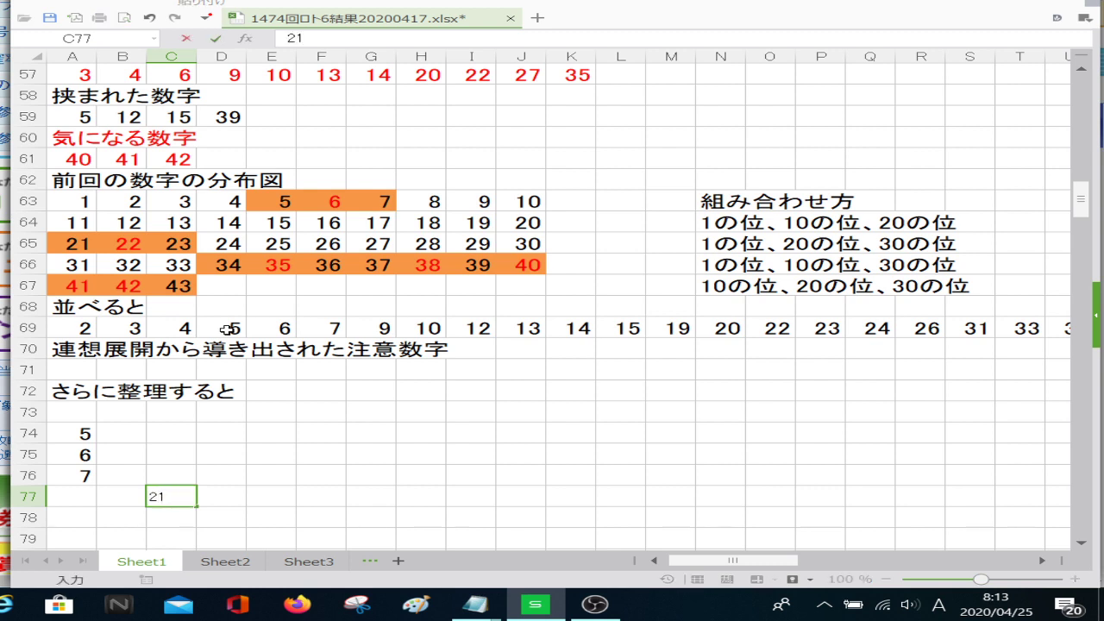
pyautogui.press('Return')
pyautogui.write('22')
pyautogui.press('Return')
pyautogui.write('23')
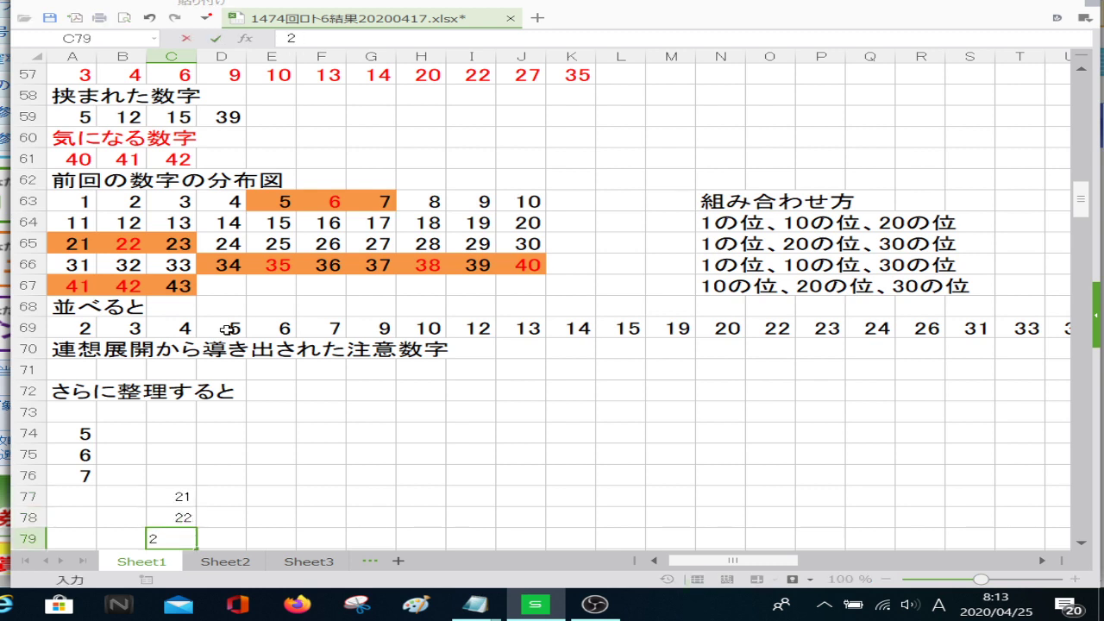
pyautogui.press('Return')
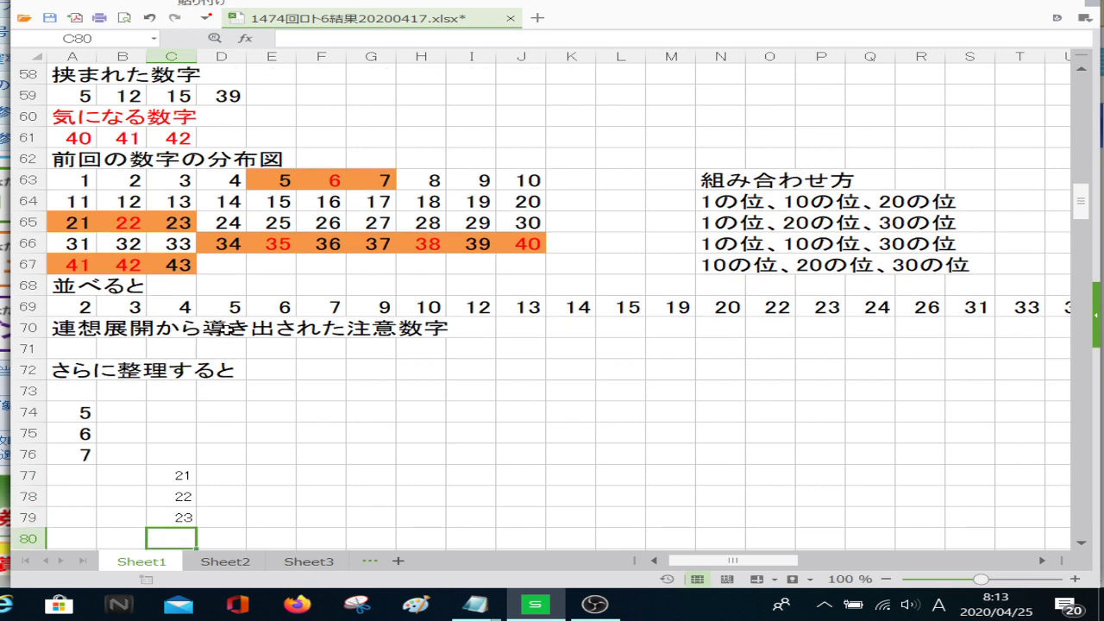
# Enter 41, 42 and 43 in cells G80 to G82
pyautogui.press('Right')
pyautogui.press('Right')
pyautogui.press('Right')
pyautogui.press('Right')
pyautogui.write('41')
pyautogui.press('Return')
pyautogui.write('42')
pyautogui.press('Return')
pyautogui.write('43')
pyautogui.press('Return')
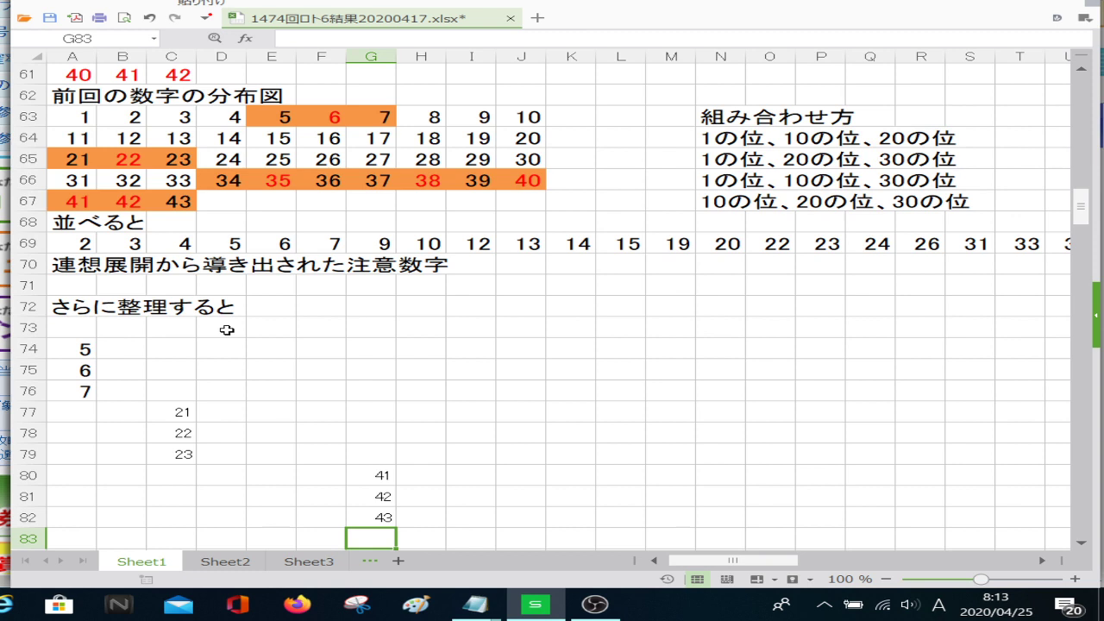
# Continue column G with 40 and 39 in G83 and G84, and enter 38 beside them in F84
pyautogui.write('40')
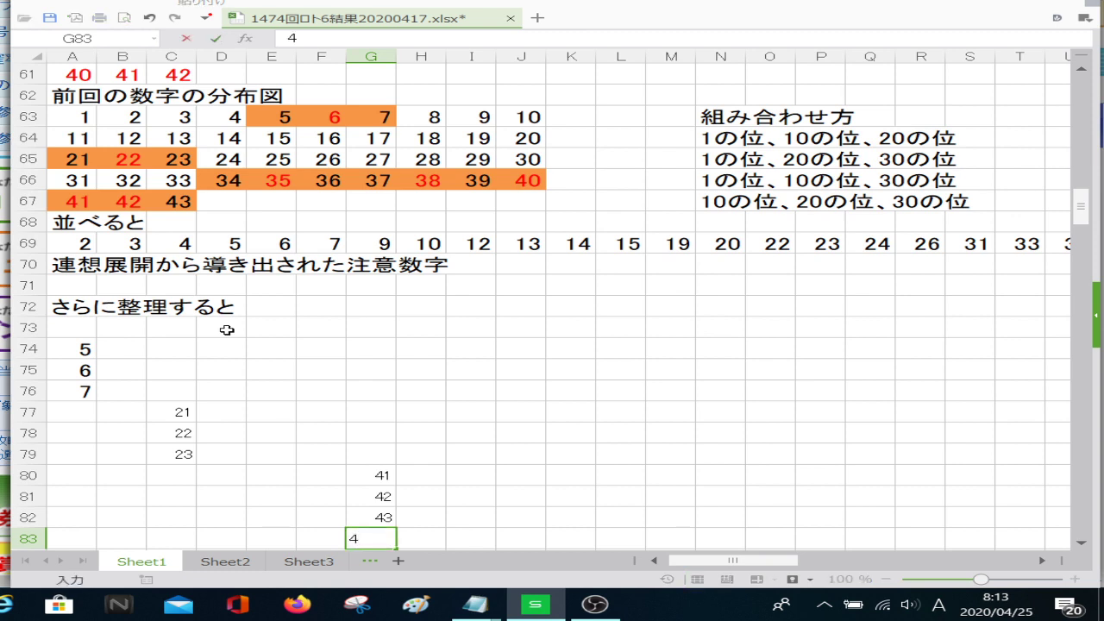
pyautogui.press('Return')
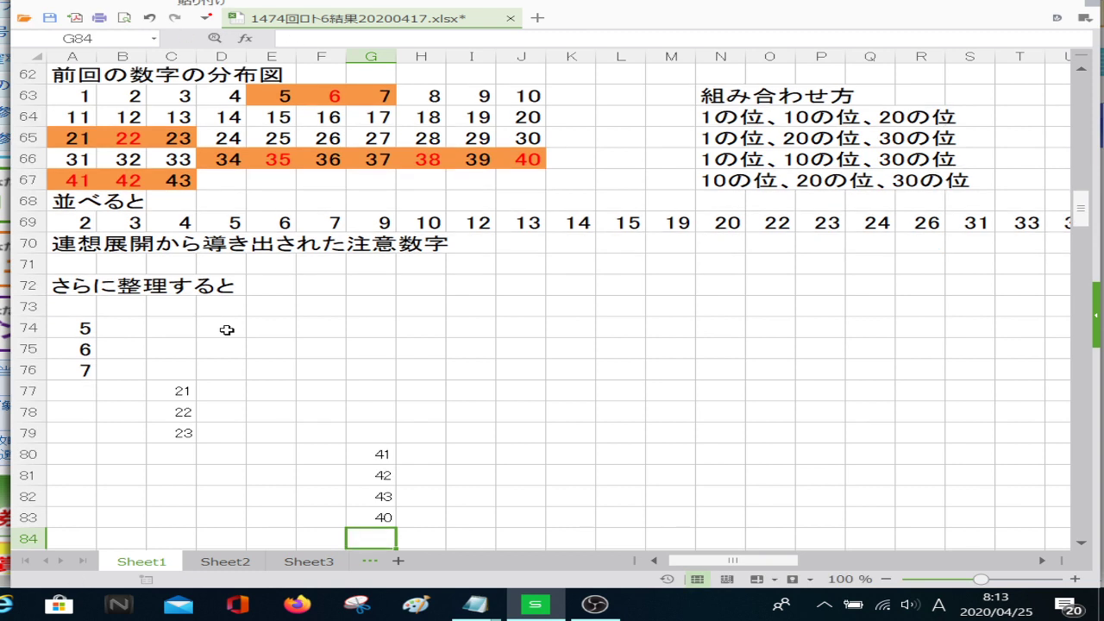
pyautogui.write('39')
pyautogui.press('Return')
pyautogui.press('Up')
pyautogui.press('Up')
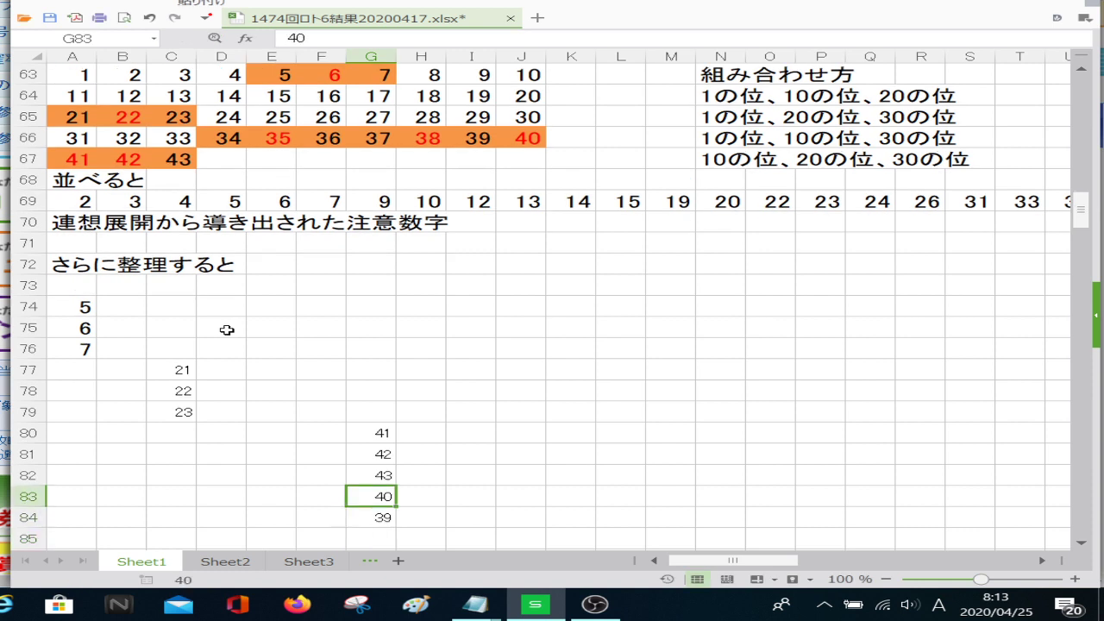
pyautogui.press('Left')
pyautogui.press('Down')
pyautogui.write('38')
pyautogui.press('Return')
pyautogui.write('10')
pyautogui.press('BackSpace')
pyautogui.press('BackSpace')
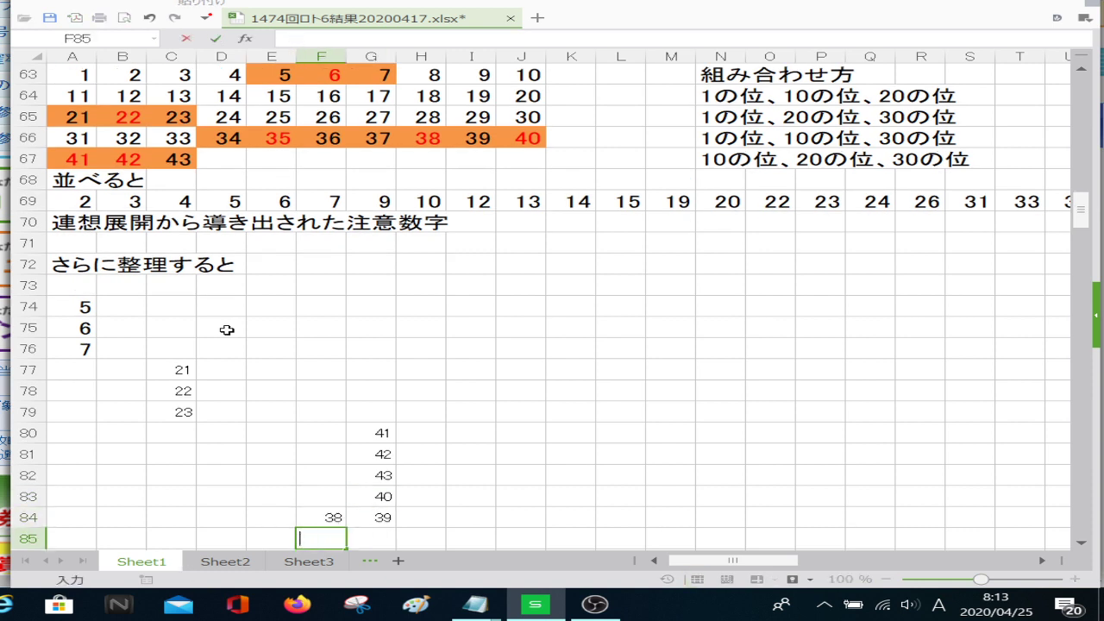
# Add 37 and 34 in cells G85 and G86 to finish the column G list
pyautogui.press('Right')
pyautogui.write('37')
pyautogui.press('Return')
pyautogui.press('Up')
pyautogui.press('Down')
pyautogui.write('34')
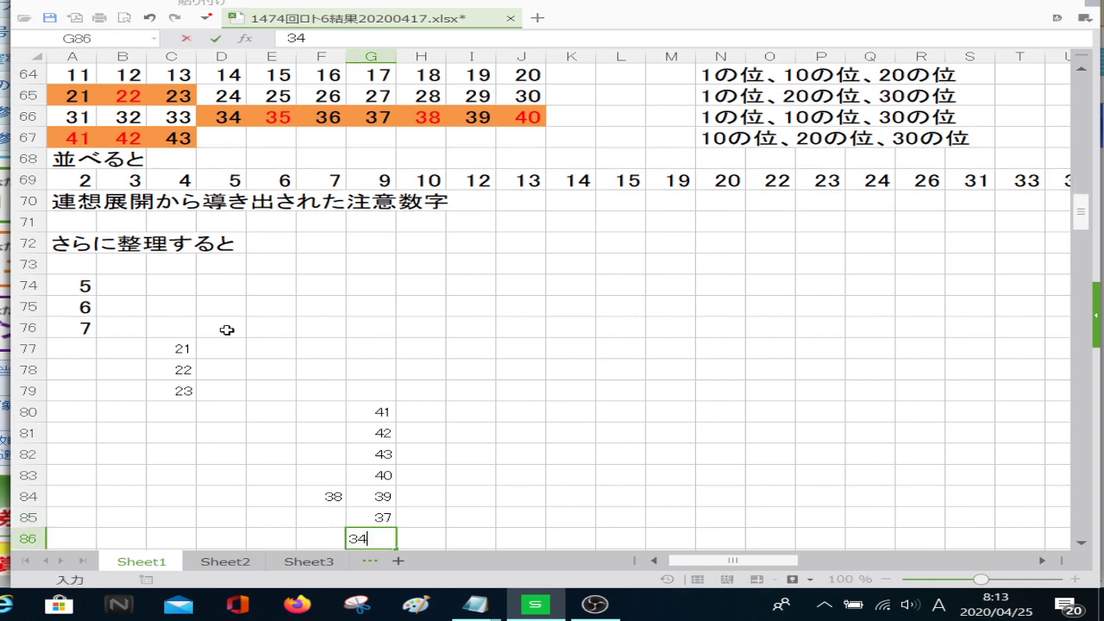
pyautogui.press('Return')
pyautogui.press('Up')
pyautogui.press('Up')
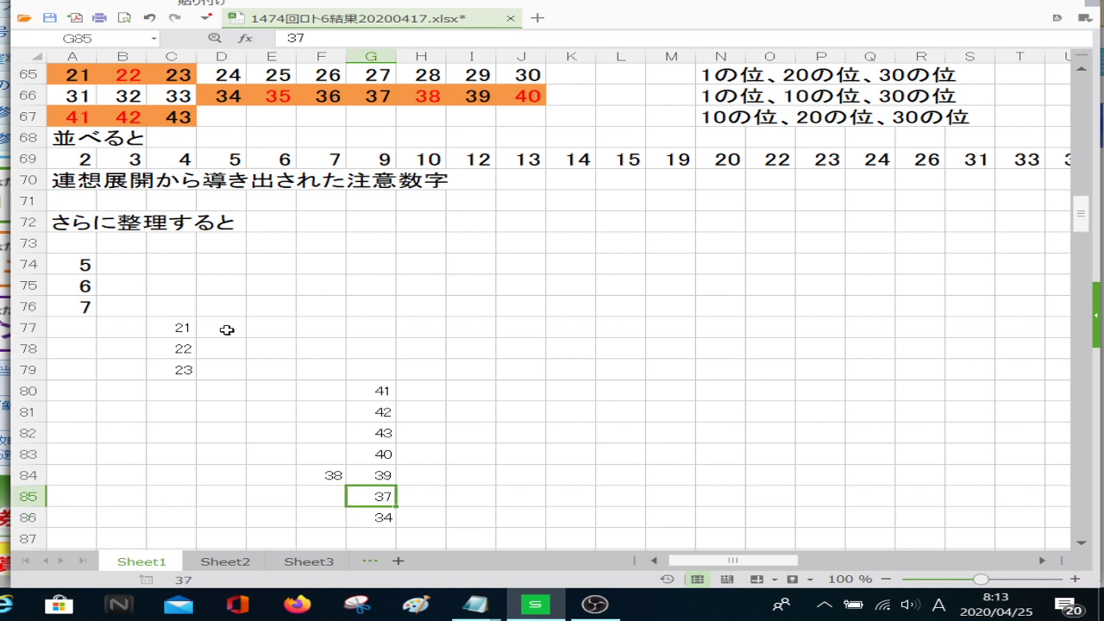
# Enlarge the font size of rows 74 to 91 so the new numbers match the rest of the sheet
pyautogui.click(33, 264)
pyautogui.moveTo(33, 264); pyautogui.dragTo(107, 489)
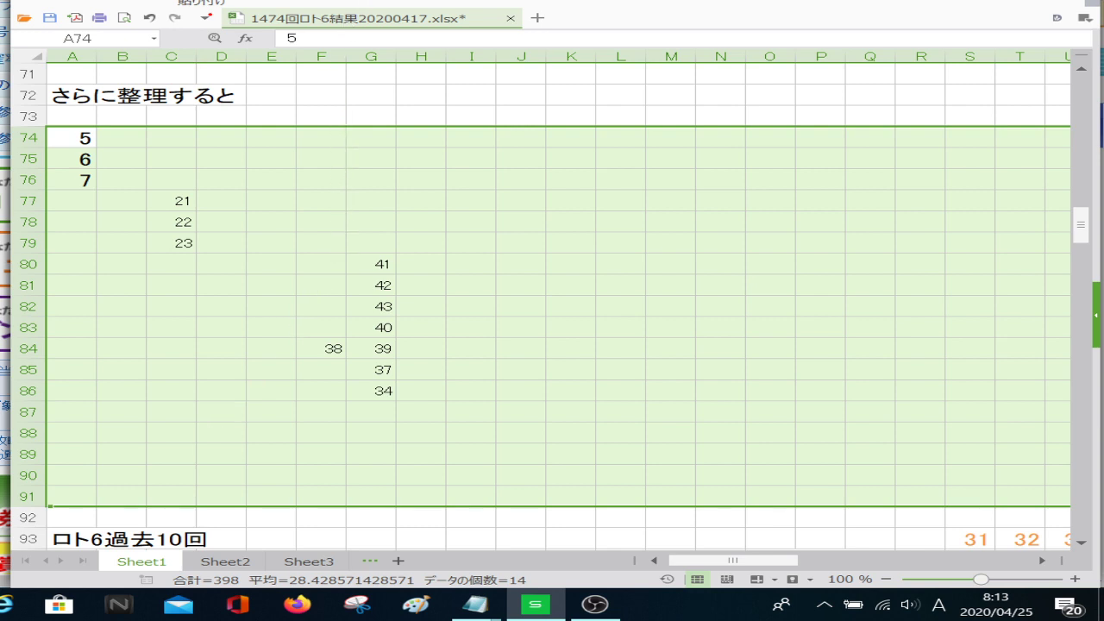
pyautogui.click(462, 2)
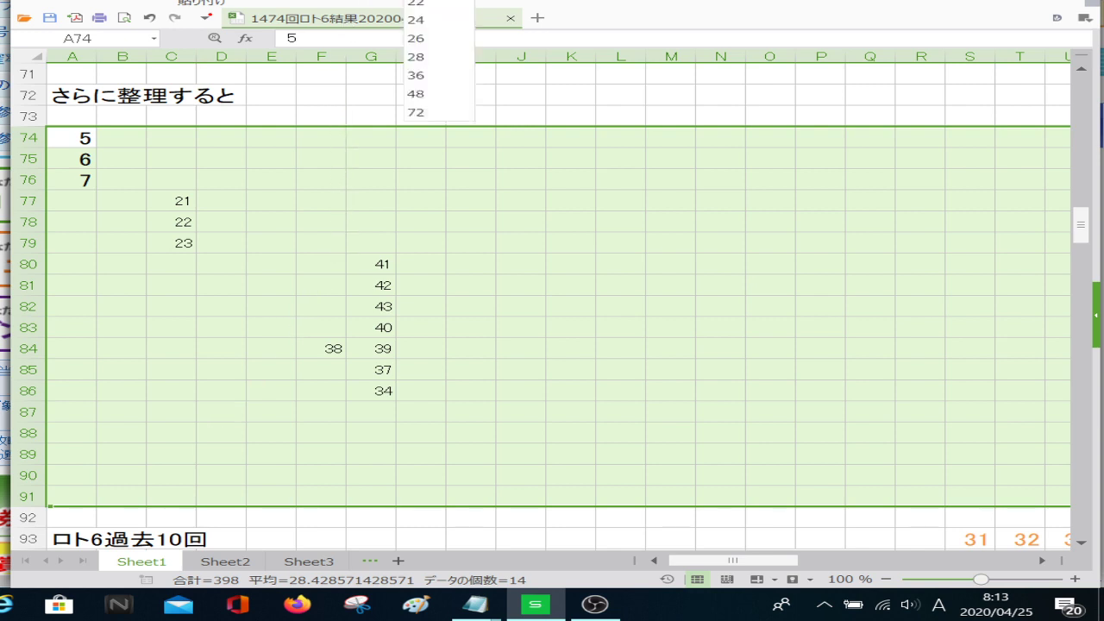
pyautogui.click(457, 127)
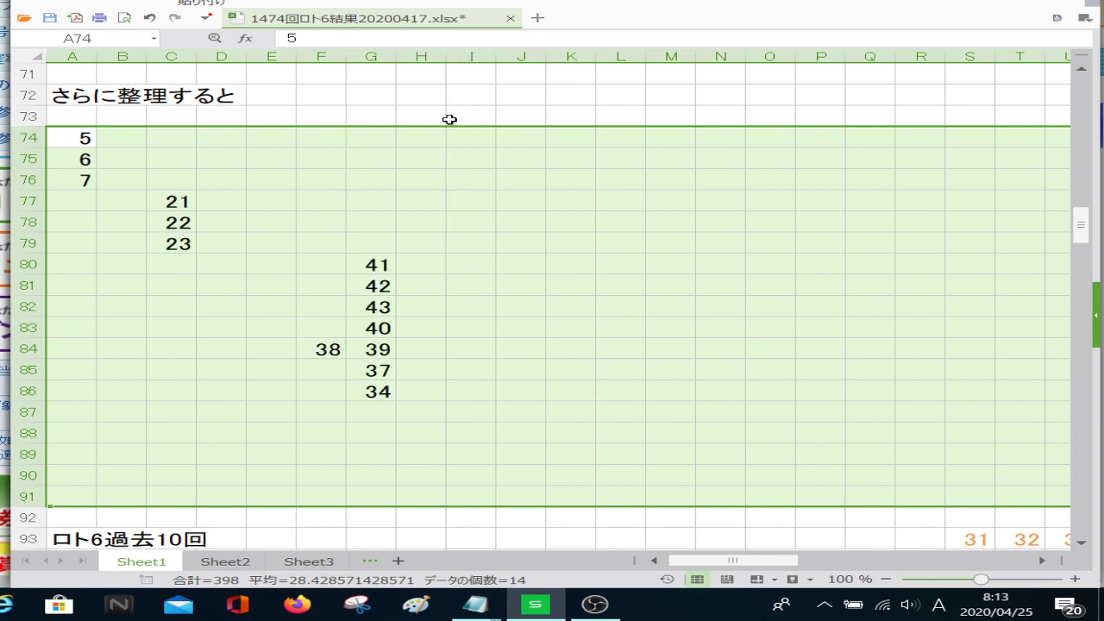
pyautogui.click(300, 305)
pyautogui.scroll(2, 299, 305)
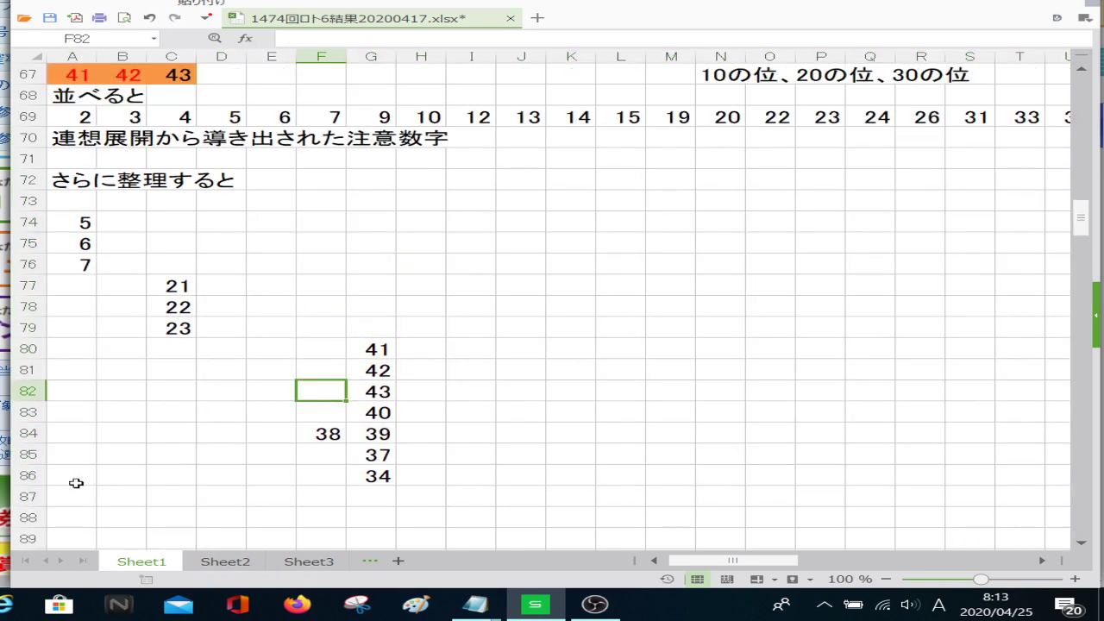
# Enter 2, 3 and 4 in cells A87 to A89
pyautogui.click(84, 496)
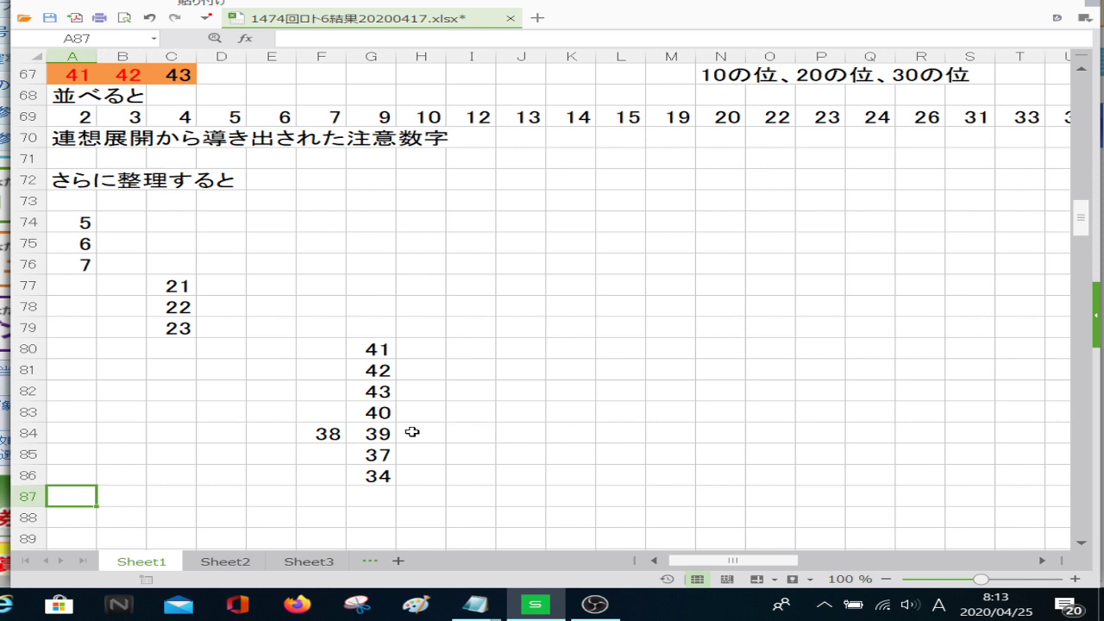
pyautogui.write('2')
pyautogui.press('Return')
pyautogui.write('2')
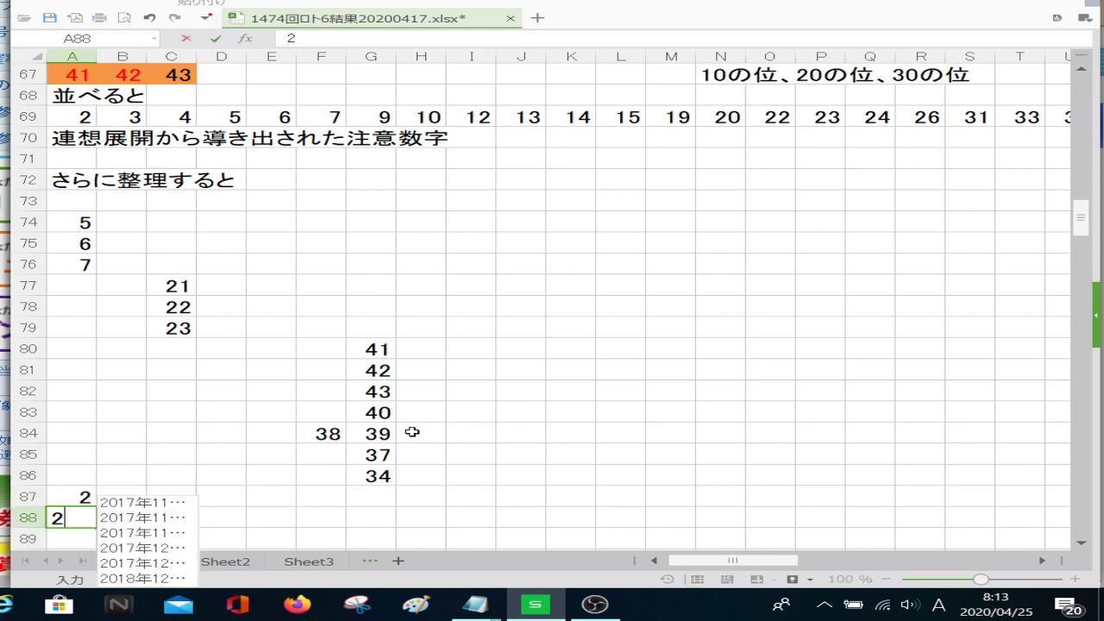
pyautogui.press('BackSpace')
pyautogui.write('3')
pyautogui.press('Return')
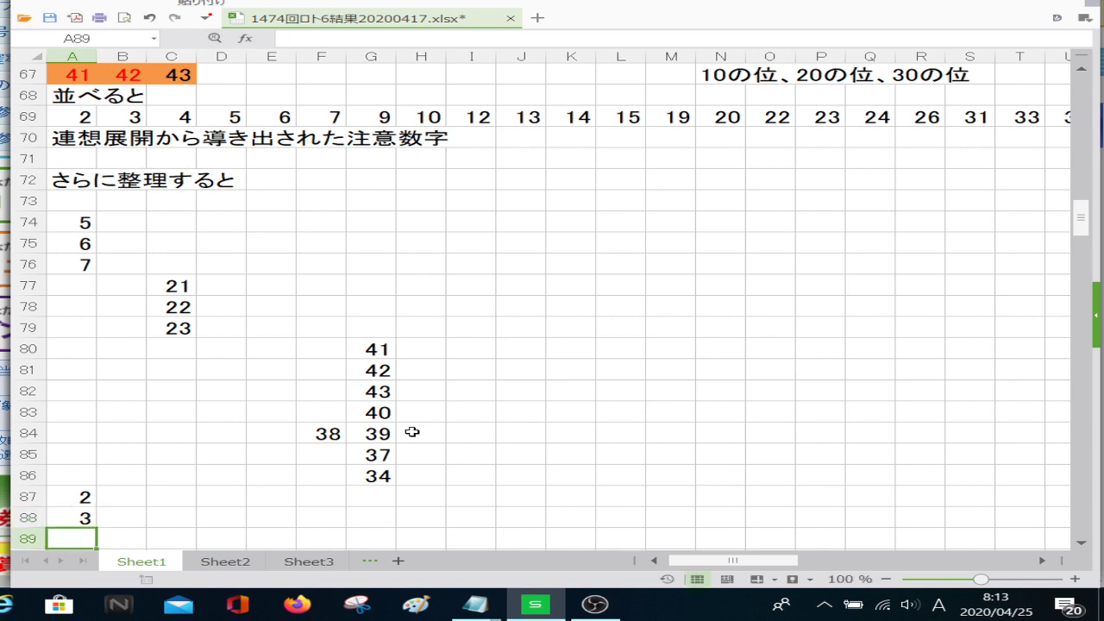
pyautogui.write('4')
pyautogui.press('Return')
# Enter 2, 3 and 4 in cells A77 to A79, beside 21, 22 and 23
pyautogui.press('Up')
pyautogui.press('Up')
pyautogui.press('Up')
pyautogui.press('Up')
pyautogui.press('Up')
pyautogui.press('Up')
pyautogui.press('Up')
pyautogui.press('Up')
pyautogui.press('Up')
pyautogui.press('Up')
pyautogui.press('Up')
pyautogui.press('Up')
pyautogui.press('Up')
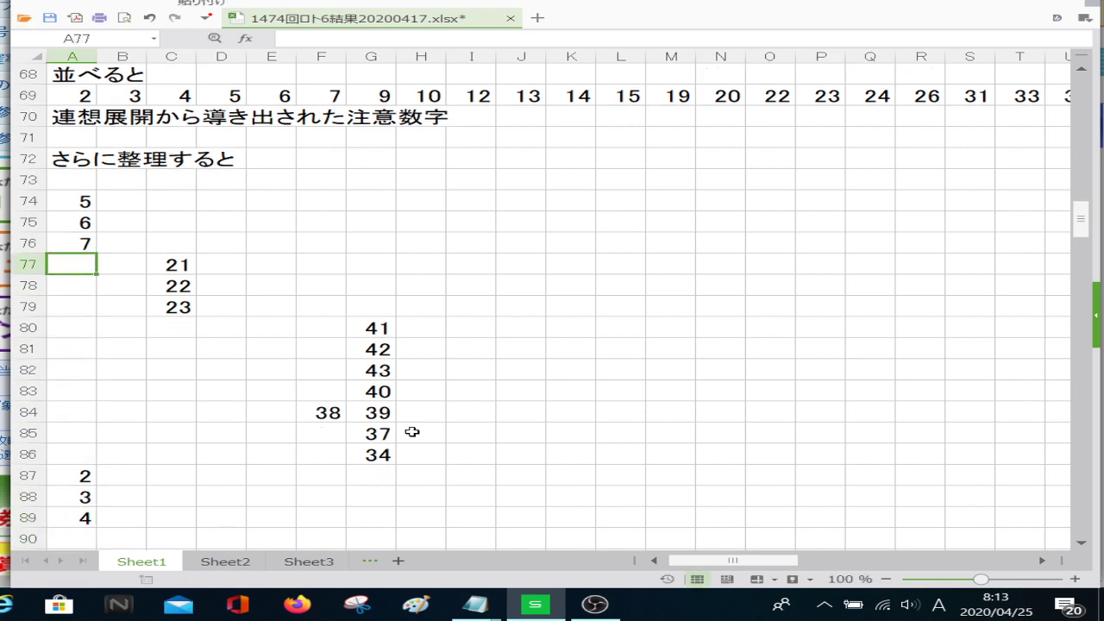
pyautogui.write('2')
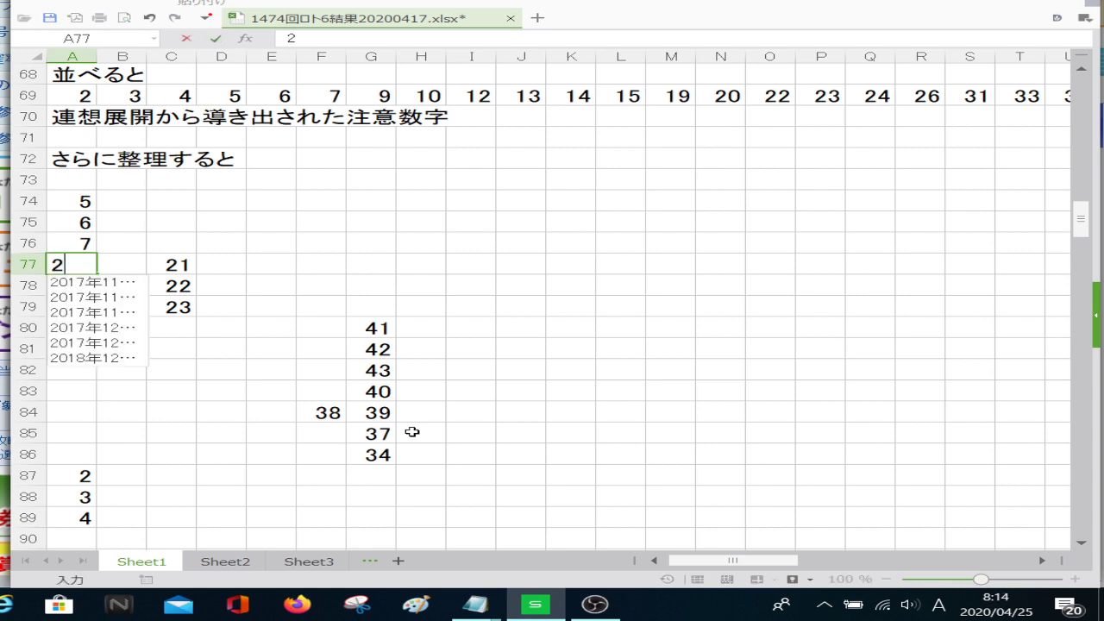
pyautogui.press('Return')
pyautogui.write('3')
pyautogui.press('Return')
pyautogui.write('4')
pyautogui.press('Return')
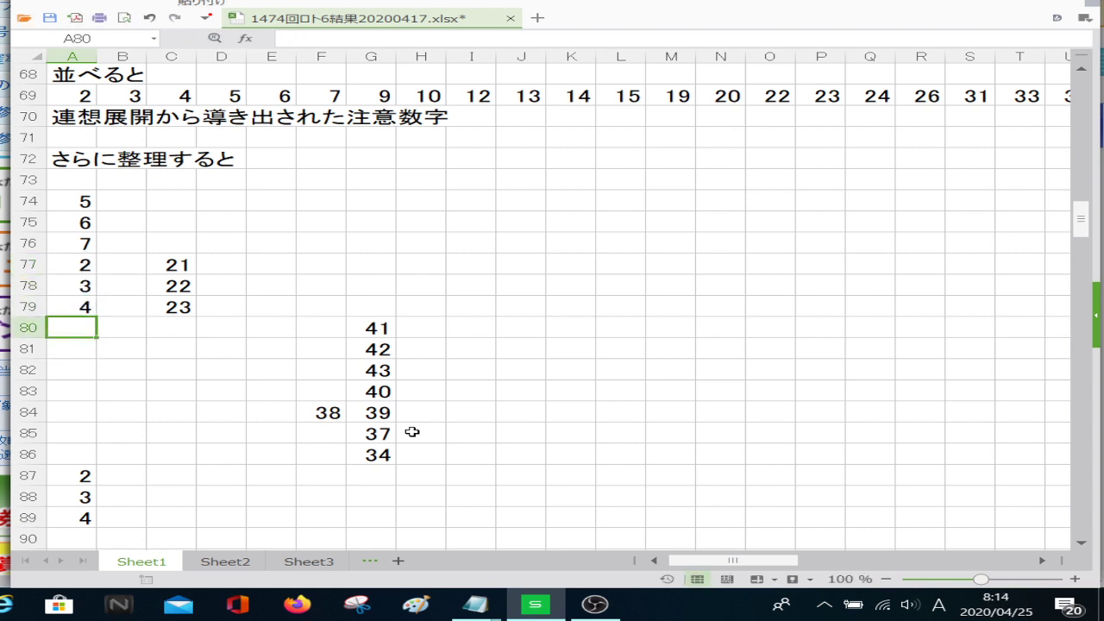
# Enter 5, 6 and 7 in cells A80 to A82, in the rows of 41, 42 and 43
pyautogui.write('5')
pyautogui.press('Return')
pyautogui.write('6')
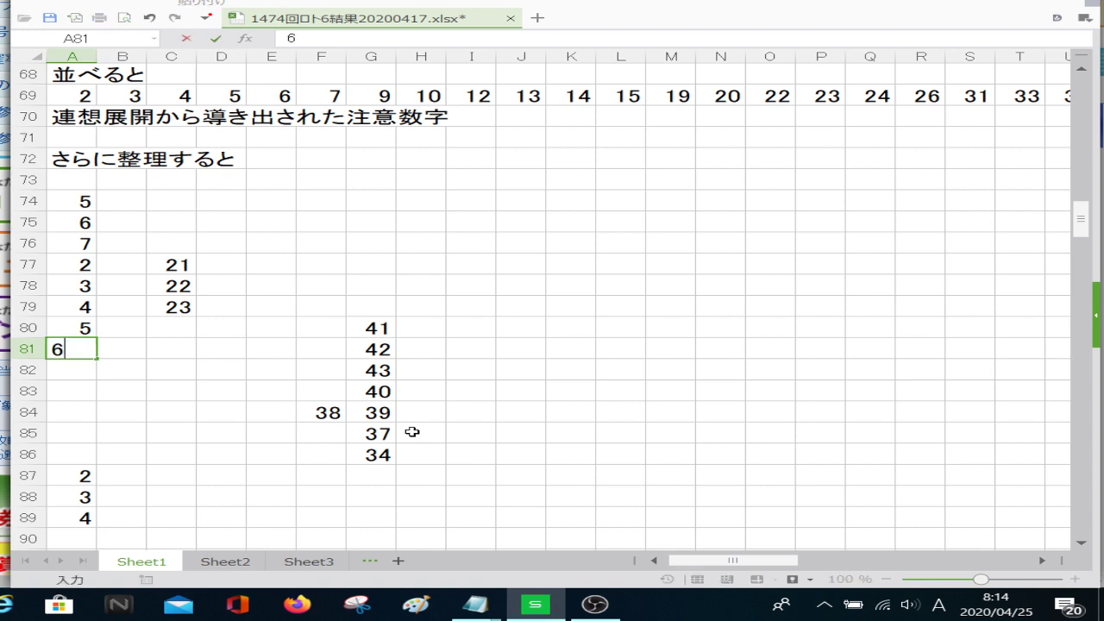
pyautogui.press('Return')
pyautogui.write('7')
pyautogui.press('Return')
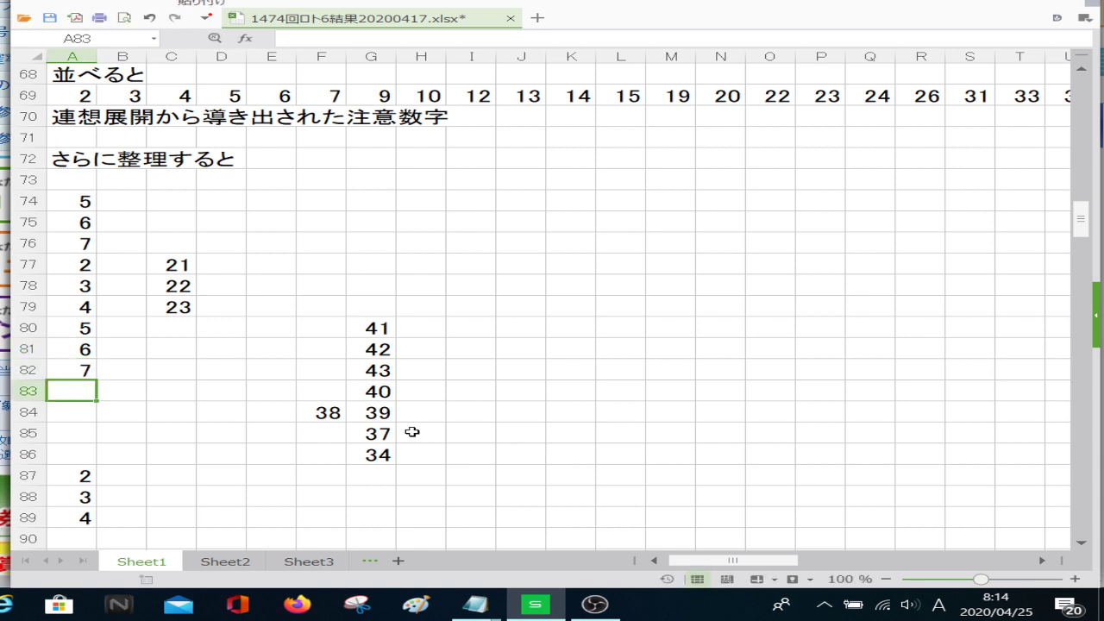
# Enter 2, 3, 4 and 5 in cells A83 to A86 to fill the gap in column A
pyautogui.write('2')
pyautogui.press('Return')
pyautogui.write('3')
pyautogui.press('Return')
pyautogui.write('4')
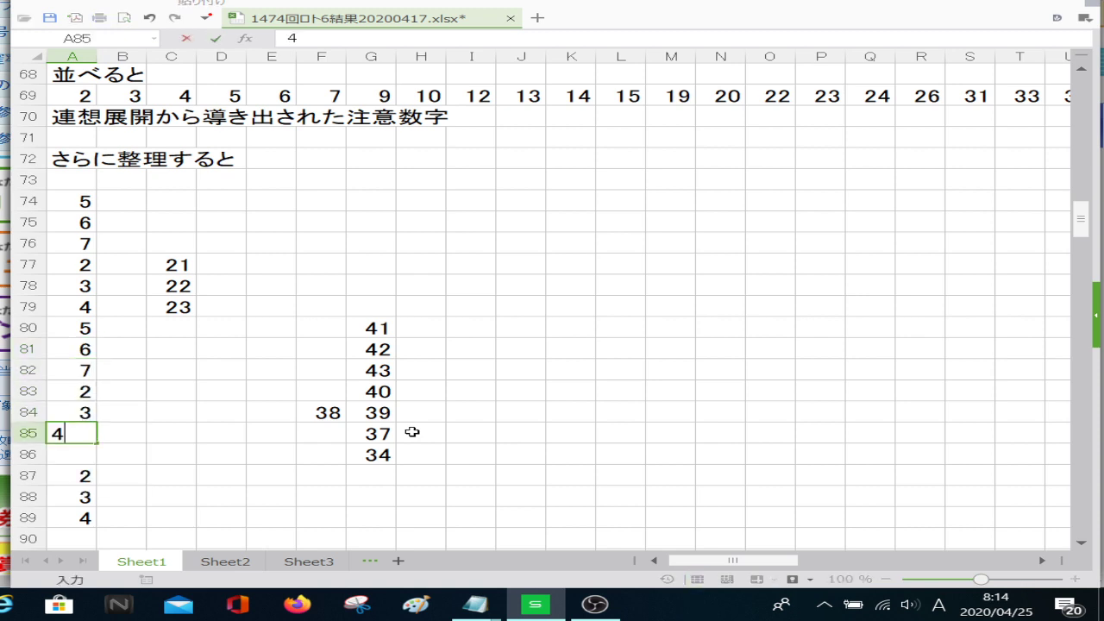
pyautogui.press('Return')
pyautogui.write('5')
pyautogui.press('Return')
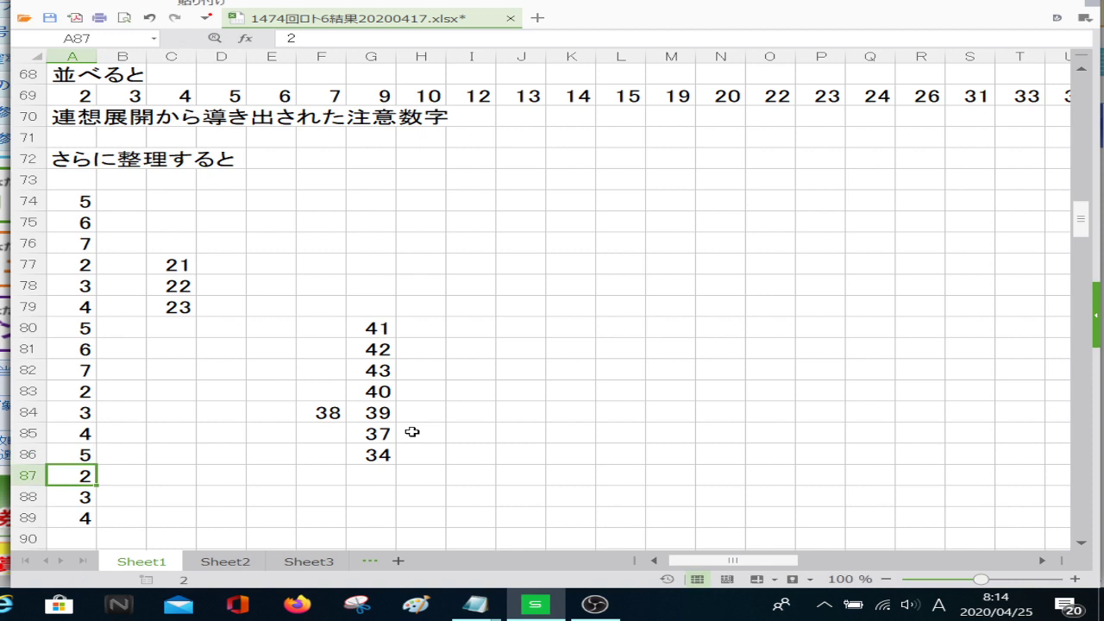
pyautogui.press('Up')
pyautogui.press('Up')
pyautogui.press('Up')
pyautogui.press('Up')
pyautogui.press('Up')
pyautogui.press('Up')
pyautogui.press('Up')
pyautogui.press('Up')
pyautogui.press('Up')
pyautogui.press('Up')
pyautogui.press('Up')
pyautogui.press('Up')
pyautogui.press('Up')
pyautogui.press('Up')
pyautogui.press('Right')
pyautogui.press('Right')
pyautogui.press('Right')
pyautogui.press('Right')
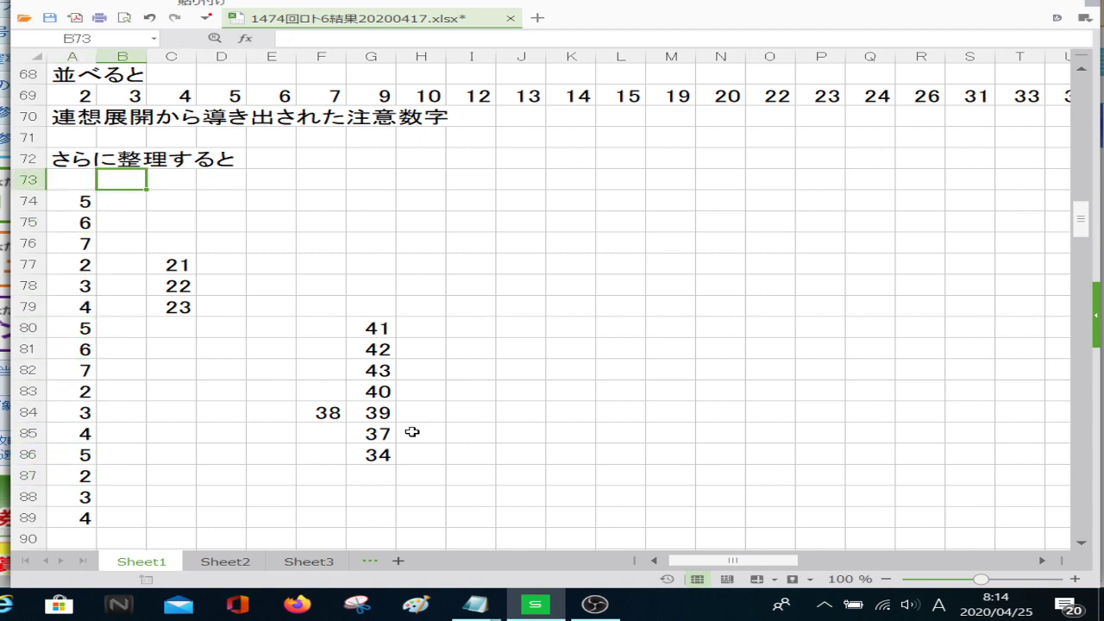
pyautogui.press('Right')
pyautogui.press('Right')
pyautogui.press('Down')
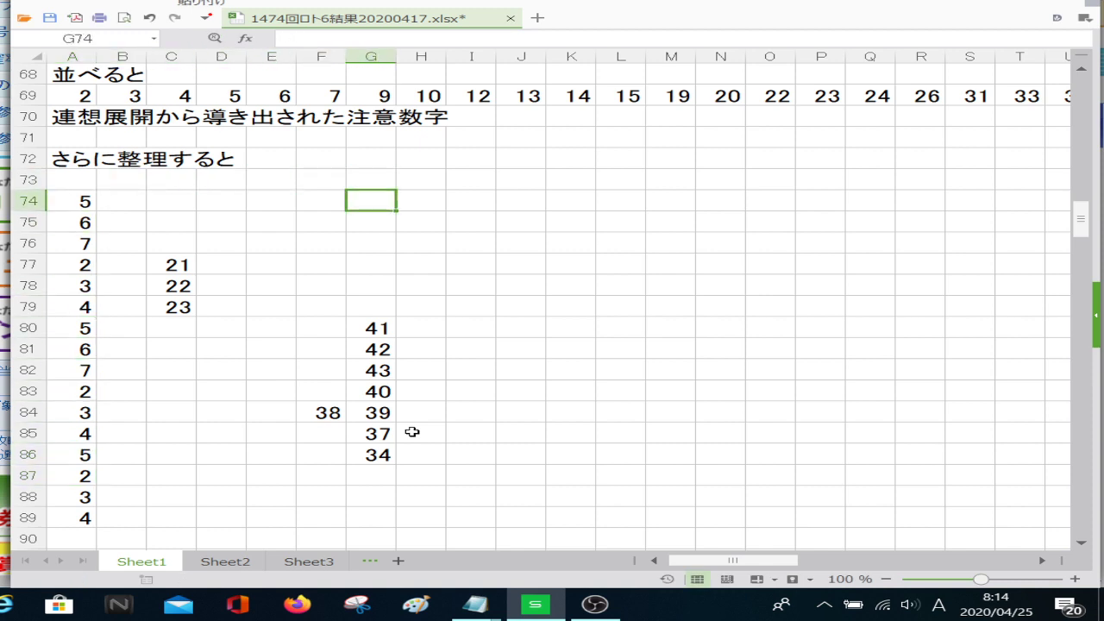
pyautogui.press('Right')
pyautogui.press('Right')
pyautogui.press('Right')
pyautogui.press('Right')
pyautogui.press('Right')
pyautogui.press('Right')
pyautogui.press('Right')
pyautogui.press('Right')
pyautogui.press('Right')
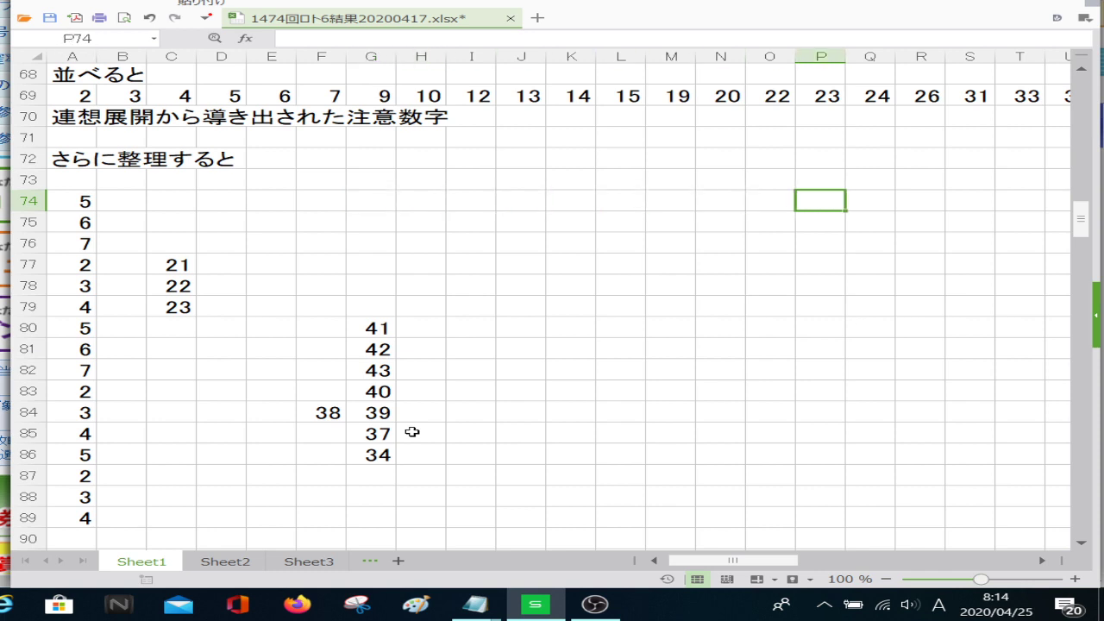
# Move the block of numbers in F80:G86 one column over into E80:F86
pyautogui.moveTo(362, 333); pyautogui.dragTo(328, 458)
pyautogui.moveTo(570, 420); pyautogui.dragTo(610, 417)
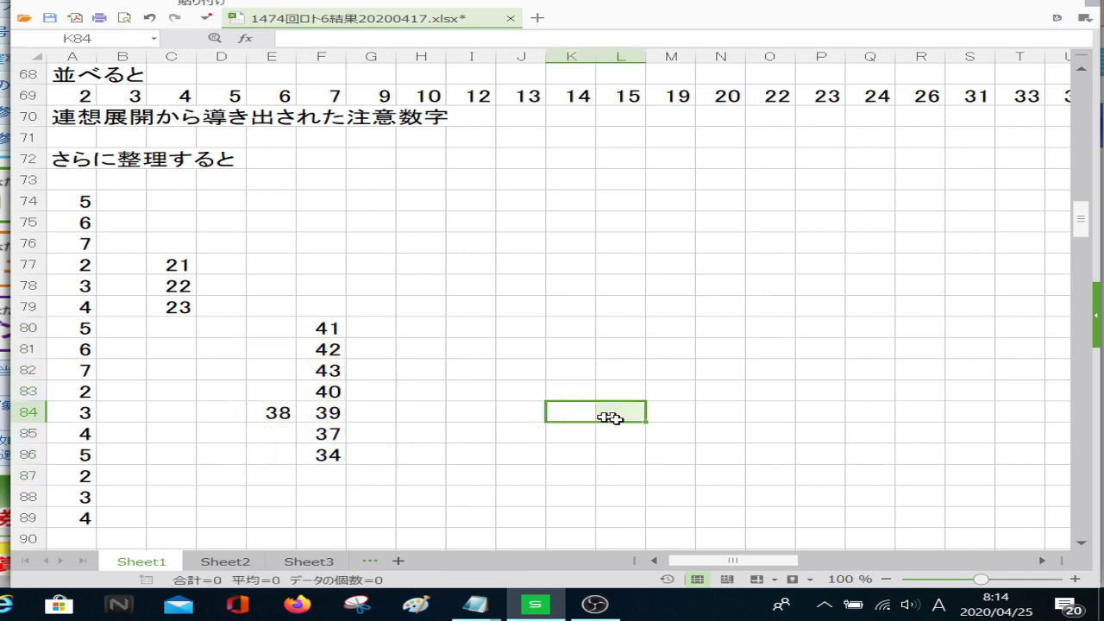
pyautogui.press('Right')
pyautogui.press('Right')
pyautogui.press('Right')
pyautogui.press('Right')
pyautogui.press('Right')
pyautogui.press('Right')
pyautogui.press('Right')
pyautogui.press('Right')
pyautogui.press('Right')
pyautogui.press('Right')
pyautogui.press('Right')
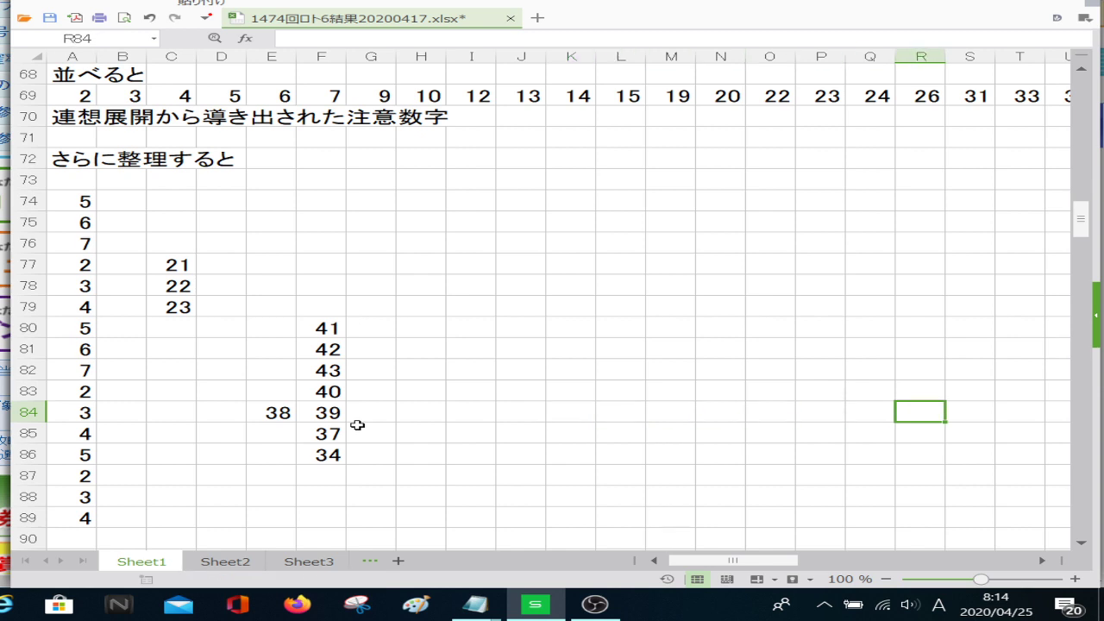
# Enter 39, 35 and 33 in cells F74 to F76, beside the 5, 6 and 7 of column A
pyautogui.press('Left')
pyautogui.press('Left')
pyautogui.press('Left')
pyautogui.press('Left')
pyautogui.press('Left')
pyautogui.press('Left')
pyautogui.press('Left')
pyautogui.press('Left')
pyautogui.press('Left')
pyautogui.press('Left')
pyautogui.press('Left')
pyautogui.press('Left')
pyautogui.press('Left')
pyautogui.press('Left')
pyautogui.press('Left')
pyautogui.press('Left')
pyautogui.press('Left')
pyautogui.press('Left')
pyautogui.press('Left')
pyautogui.press('Left')
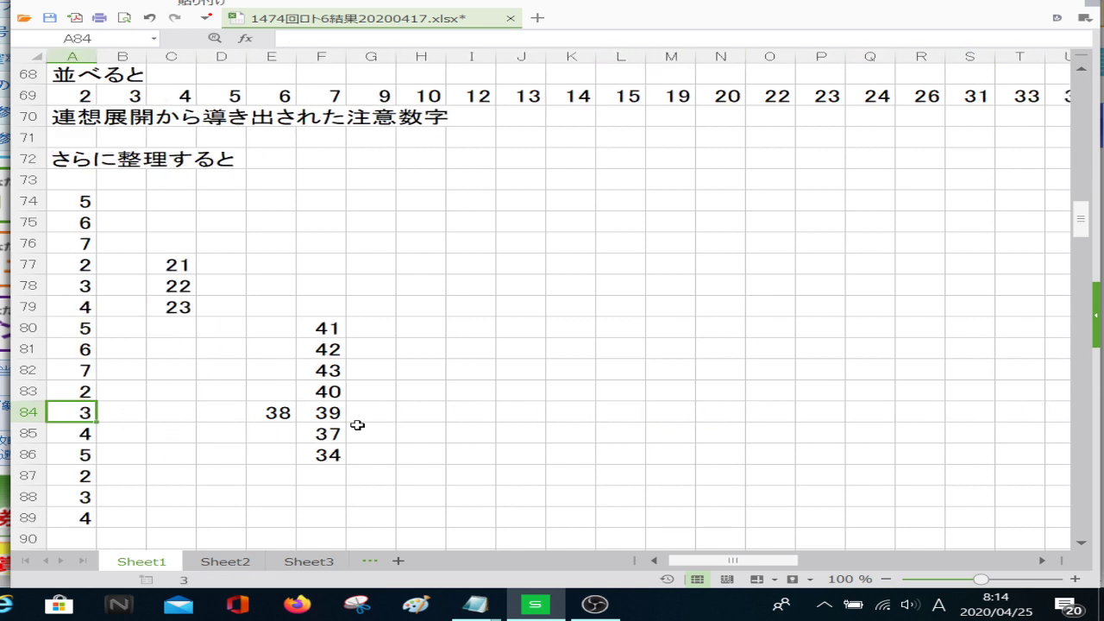
pyautogui.press('Up')
pyautogui.press('Up')
pyautogui.press('Up')
pyautogui.press('Up')
pyautogui.press('Up')
pyautogui.press('Up')
pyautogui.press('Up')
pyautogui.press('Up')
pyautogui.press('Up')
pyautogui.press('Up')
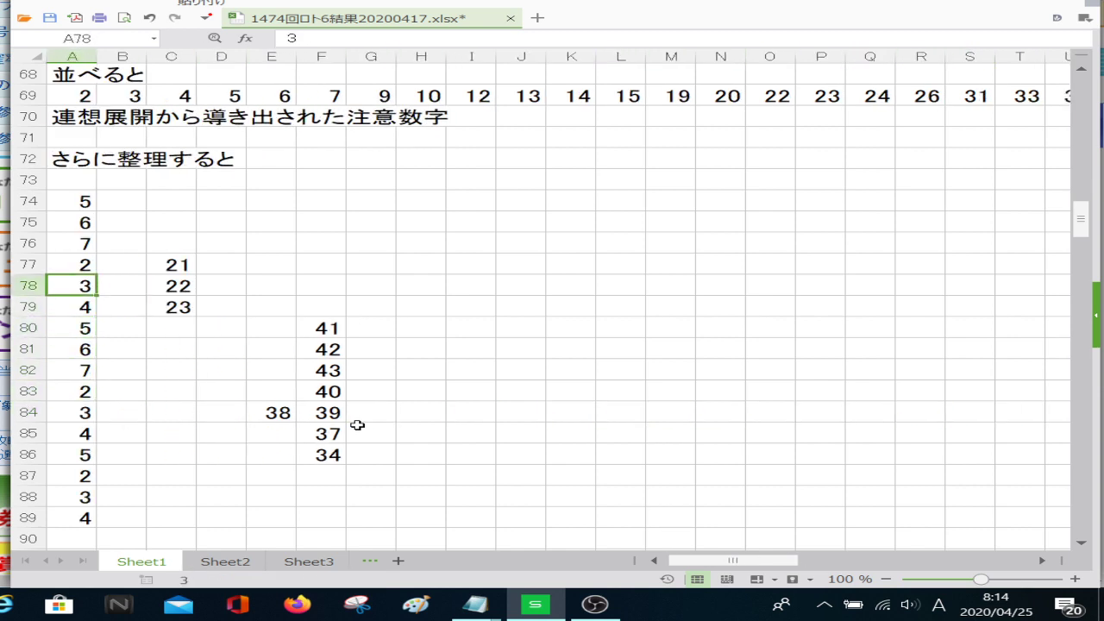
pyautogui.press('Right')
pyautogui.press('Right')
pyautogui.press('Right')
pyautogui.press('Right')
pyautogui.press('Right')
pyautogui.write('39')
pyautogui.press('Return')
pyautogui.write('35')
pyautogui.press('Return')
pyautogui.write('33')
pyautogui.press('Return')
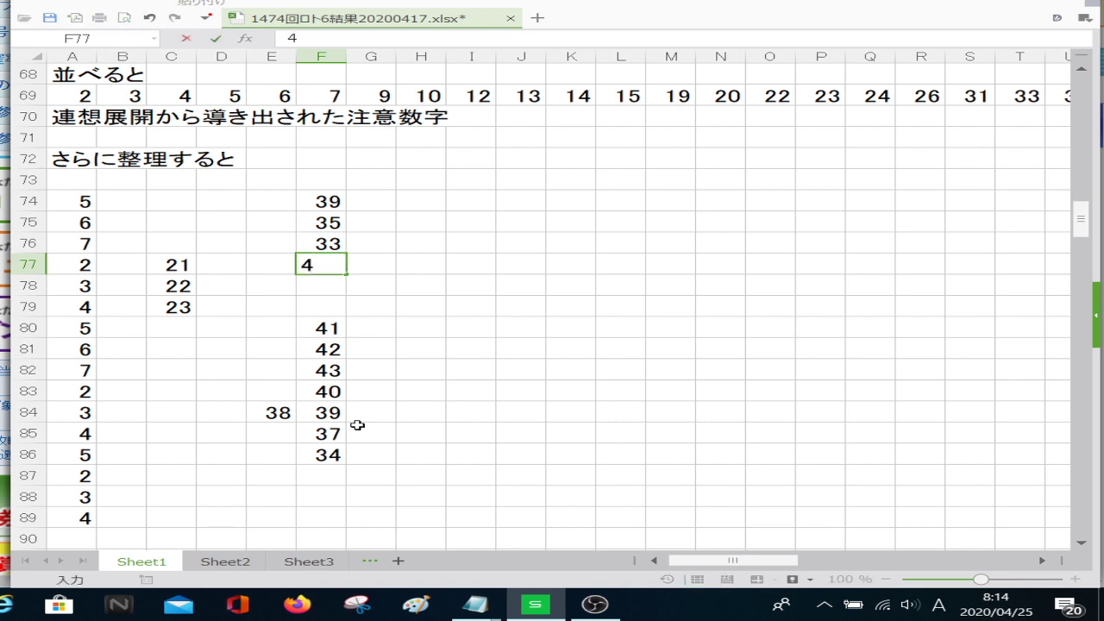
# Enter 41 and 42 in cells E77 and F77, then 43 in F78 and 38 in F79
pyautogui.press('Return')
pyautogui.press('Up')
pyautogui.press('Left')
pyautogui.write('41')
pyautogui.press('Return')
pyautogui.press('Right')
pyautogui.write('43')
pyautogui.press('Return')
pyautogui.write('38')
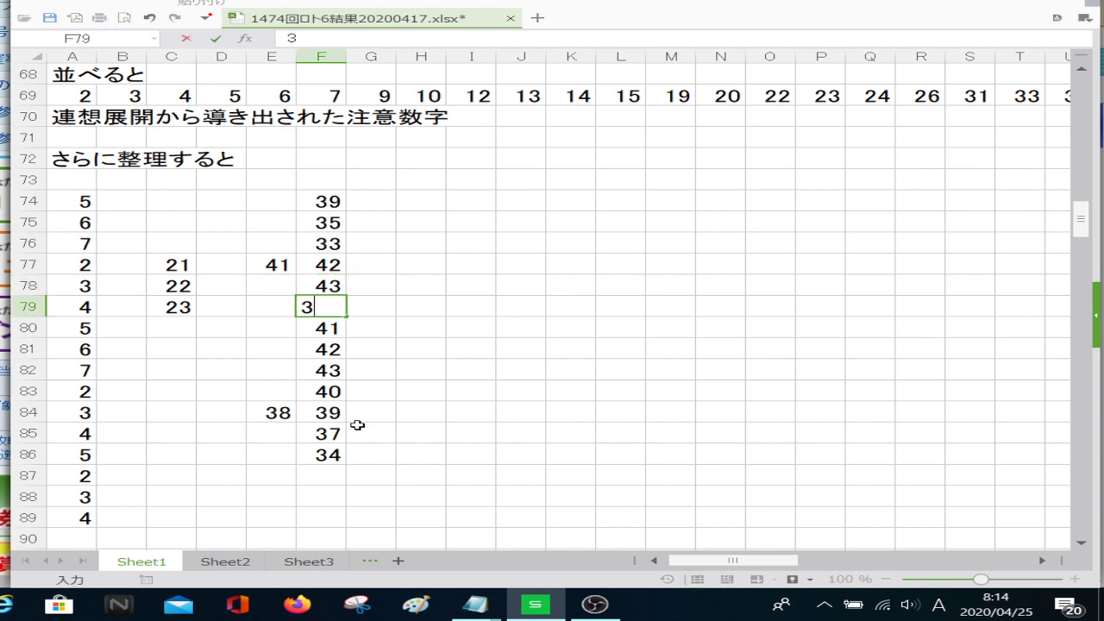
pyautogui.press('Return')
# Enter 35, 36 and 33 in cells F87 to F89 at the end of column F
pyautogui.press('Down')
pyautogui.press('Down')
pyautogui.press('Down')
pyautogui.press('Down')
pyautogui.press('Down')
pyautogui.press('Down')
pyautogui.press('Down')
pyautogui.press('Down')
pyautogui.press('Down')
pyautogui.press('Up')
pyautogui.press('Up')
pyautogui.write('35')
pyautogui.press('Return')
pyautogui.write('36')
pyautogui.press('Return')
pyautogui.write('33')
pyautogui.press('Return')
# Fill row 74 with 24, 31, 33 and 37 in cells B74 to E74
pyautogui.press('Up')
pyautogui.press('Up')
pyautogui.press('Up')
pyautogui.press('Up')
pyautogui.press('Up')
pyautogui.press('Up')
pyautogui.press('Up')
pyautogui.press('Up')
pyautogui.press('Up')
pyautogui.press('Up')
pyautogui.press('Up')
pyautogui.press('Up')
pyautogui.press('Up')
pyautogui.press('Up')
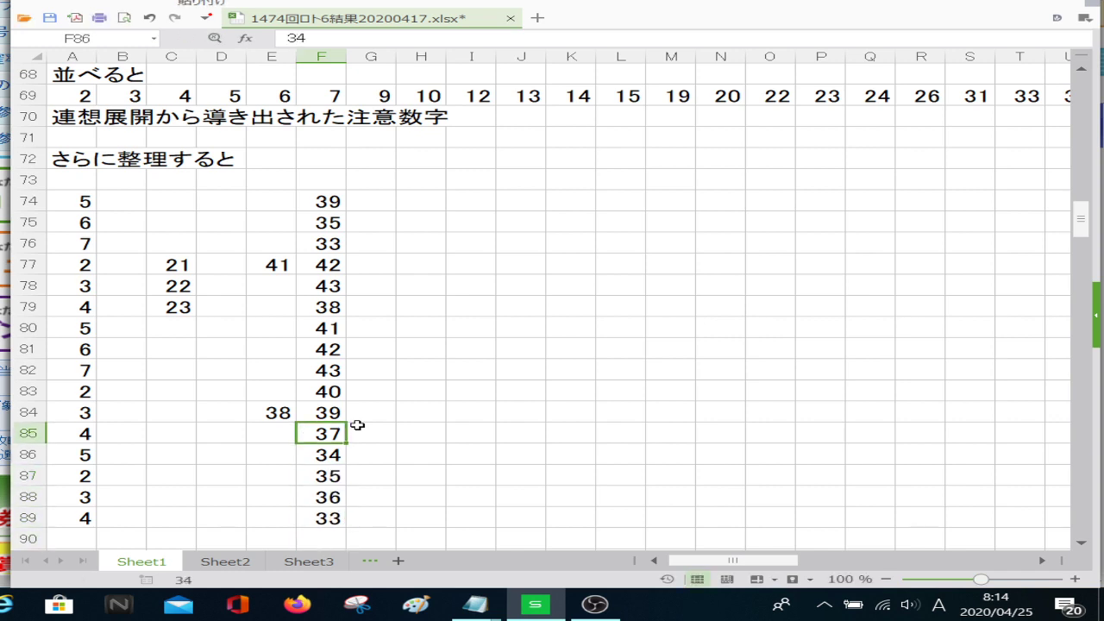
pyautogui.press('Left')
pyautogui.press('Up')
pyautogui.press('Up')
pyautogui.write('37')
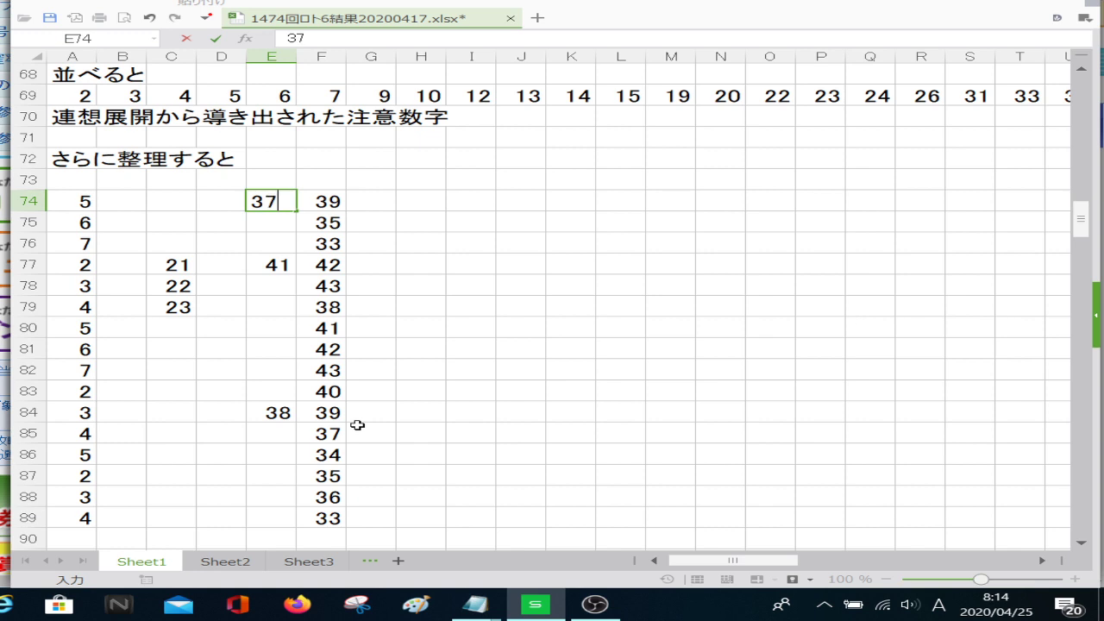
pyautogui.press('Left')
pyautogui.write('33')
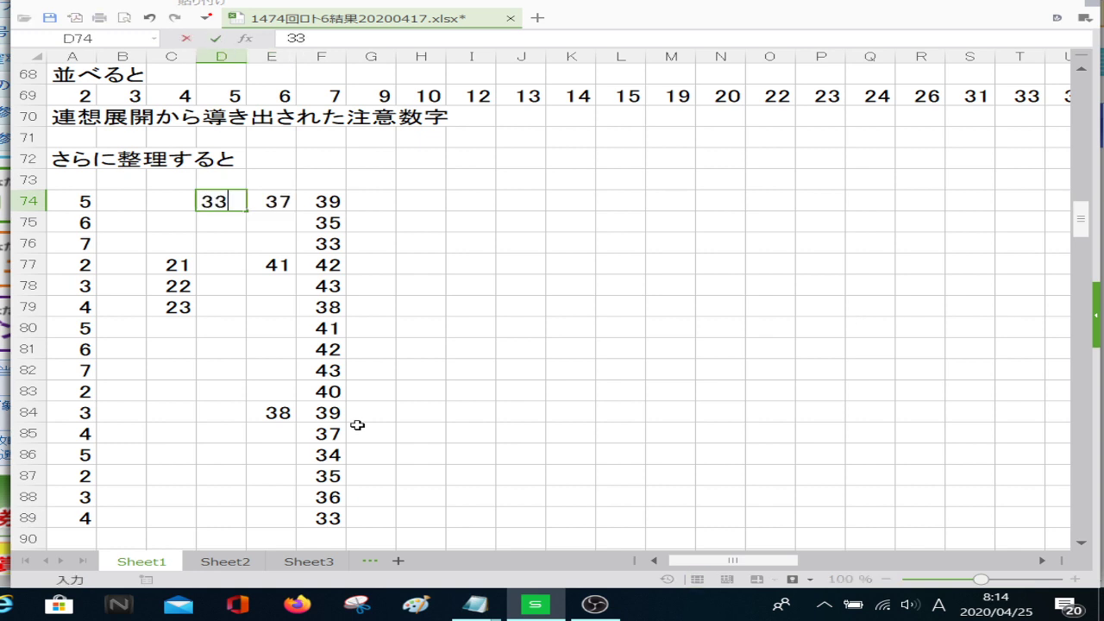
pyautogui.press('Left')
pyautogui.write('31')
pyautogui.press('Left')
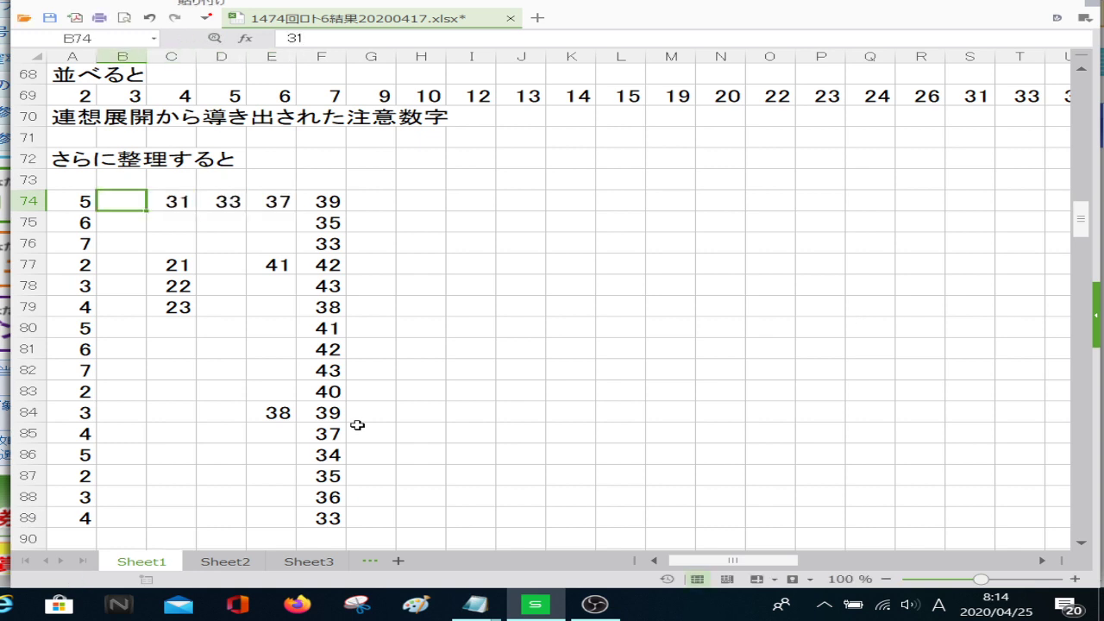
pyautogui.write('24')
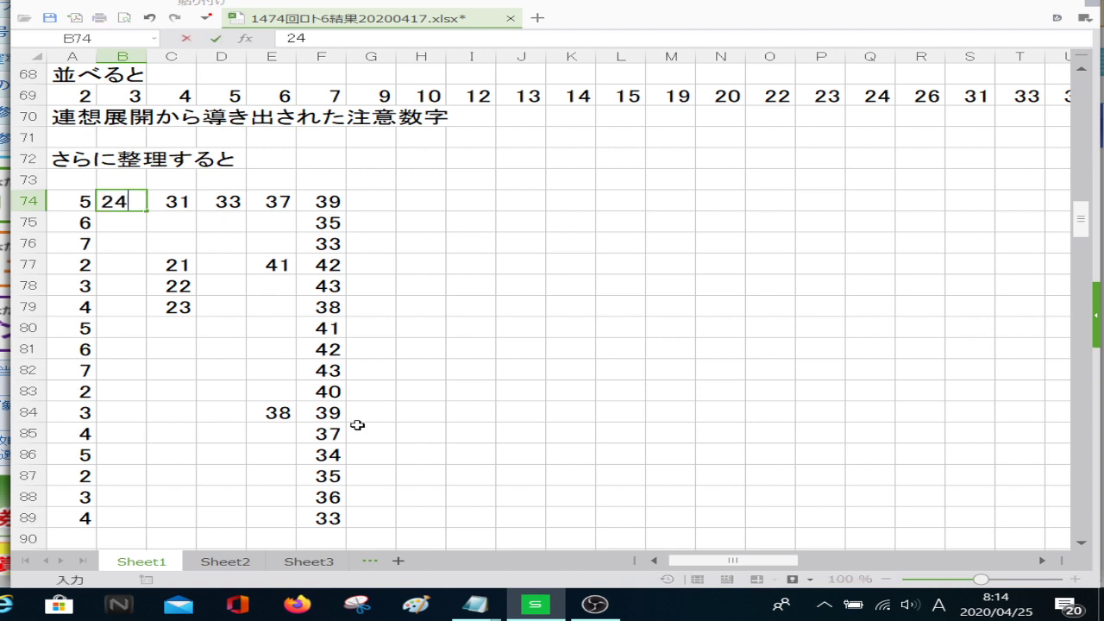
pyautogui.press('Return')
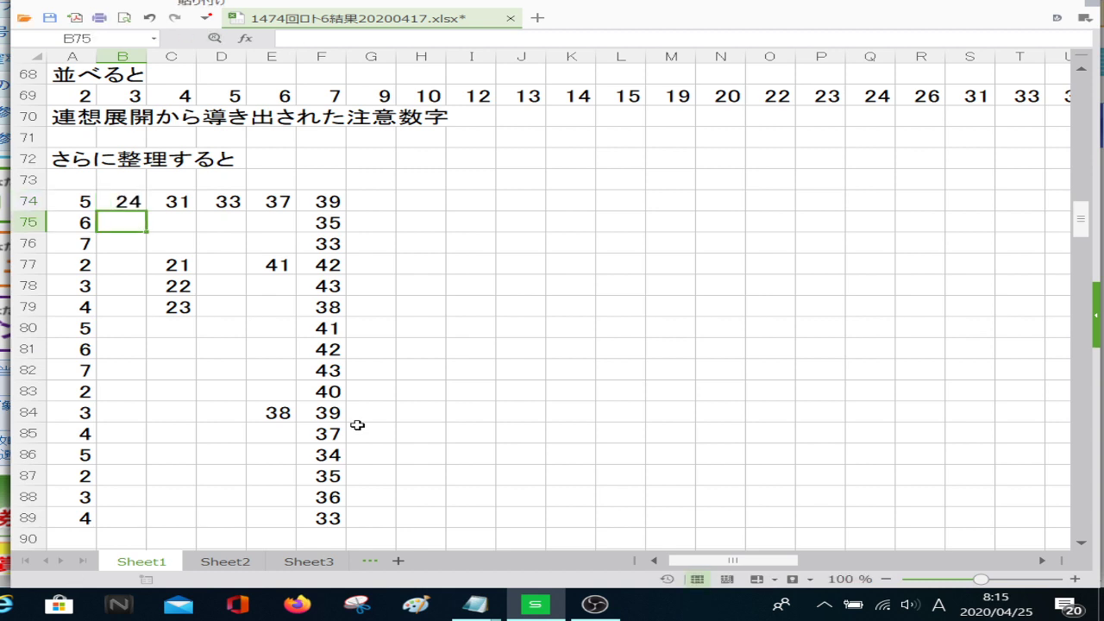
# Enter 10 in cell B75 and 14 in cell C75
pyautogui.write('10')
pyautogui.press('Return')
pyautogui.press('Up')
pyautogui.press('Right')
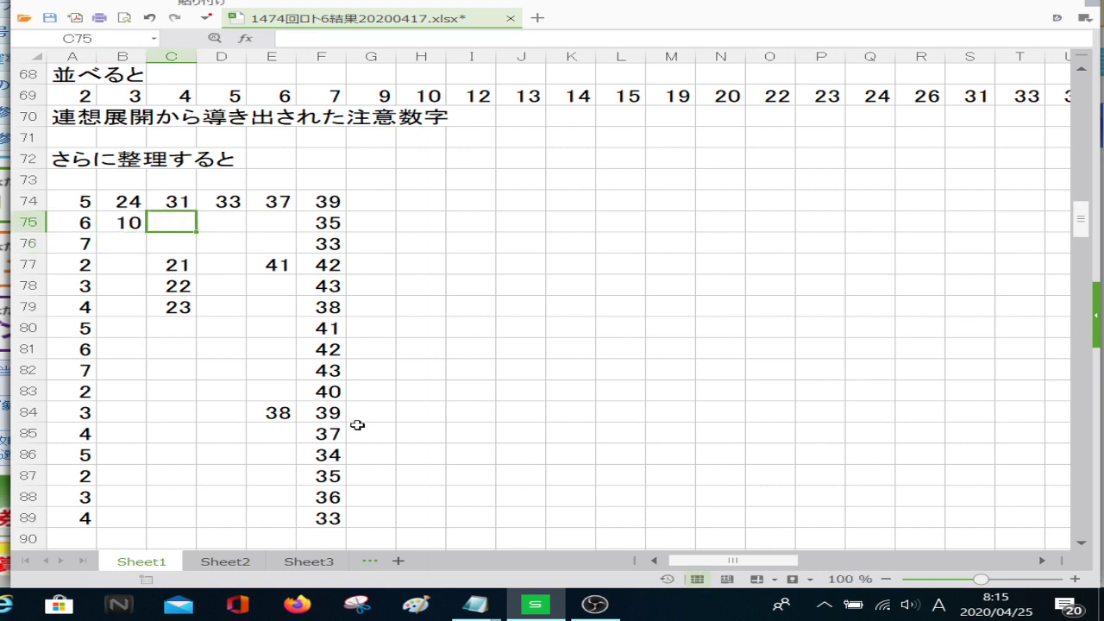
pyautogui.write('14')
pyautogui.press('Return')
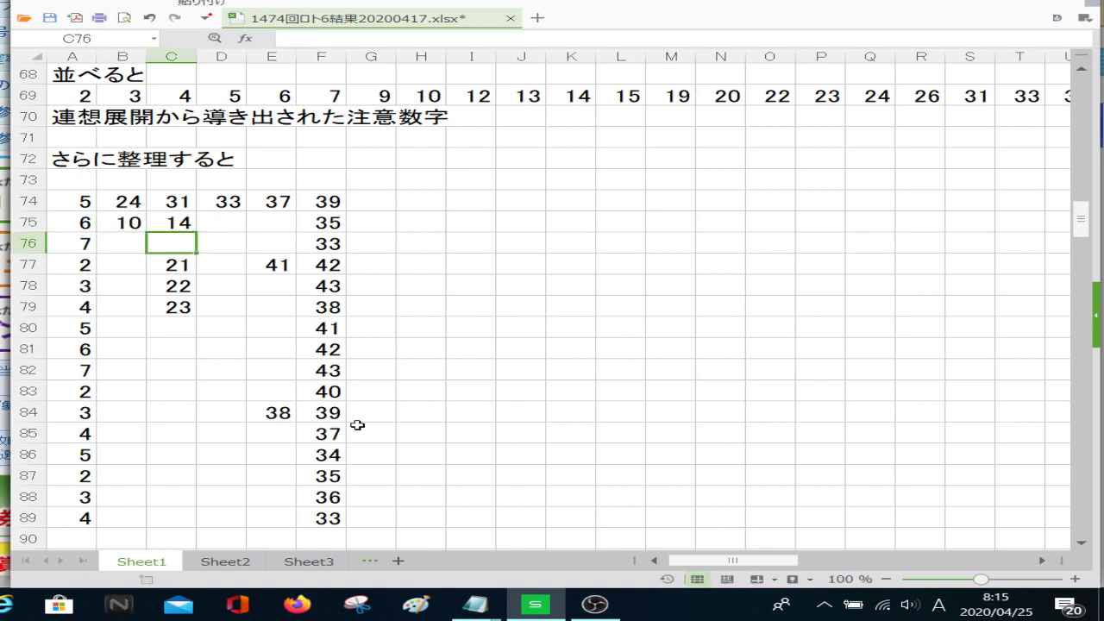
# Enter 15 in B76 and 19 in B77, and complete row 77 with 23 in D77
pyautogui.press('Left')
pyautogui.write('15')
pyautogui.press('Return')
pyautogui.write('19')
pyautogui.press('Return')
pyautogui.press('Up')
pyautogui.press('Right')
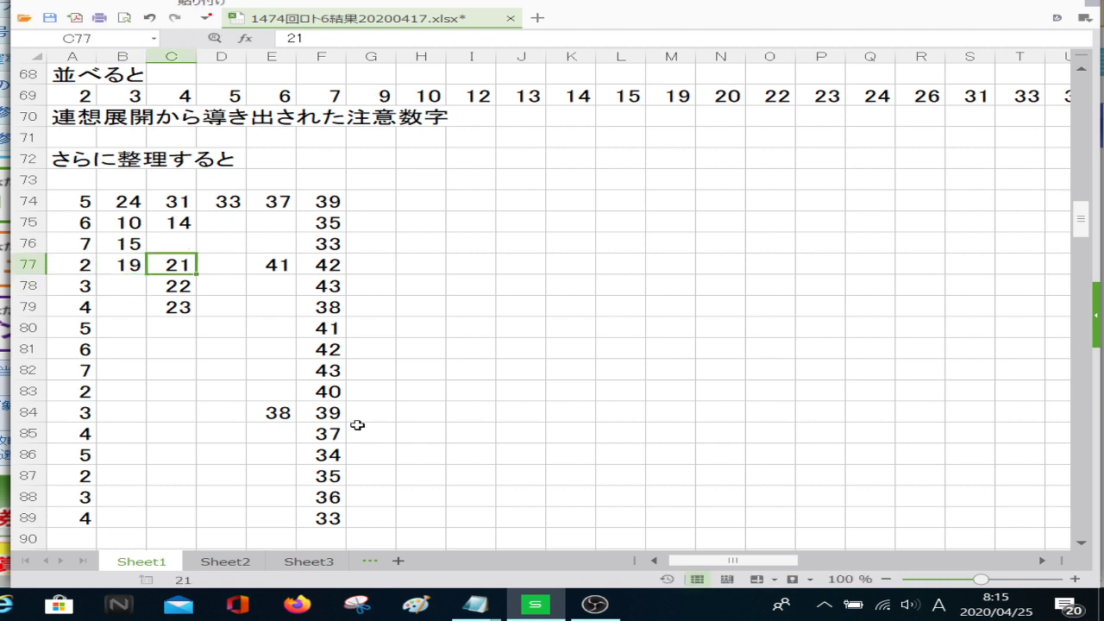
pyautogui.press('Right')
pyautogui.write('23')
pyautogui.press('Return')
# Delete rows 87 to 89 with their numbers at the end of the block
pyautogui.press('Left')
pyautogui.press('Down')
pyautogui.press('Down')
pyautogui.press('Down')
pyautogui.press('Down')
pyautogui.press('Down')
pyautogui.press('Down')
pyautogui.press('Down')
pyautogui.press('Down')
pyautogui.press('Down')
pyautogui.press('Down')
pyautogui.press('Down')
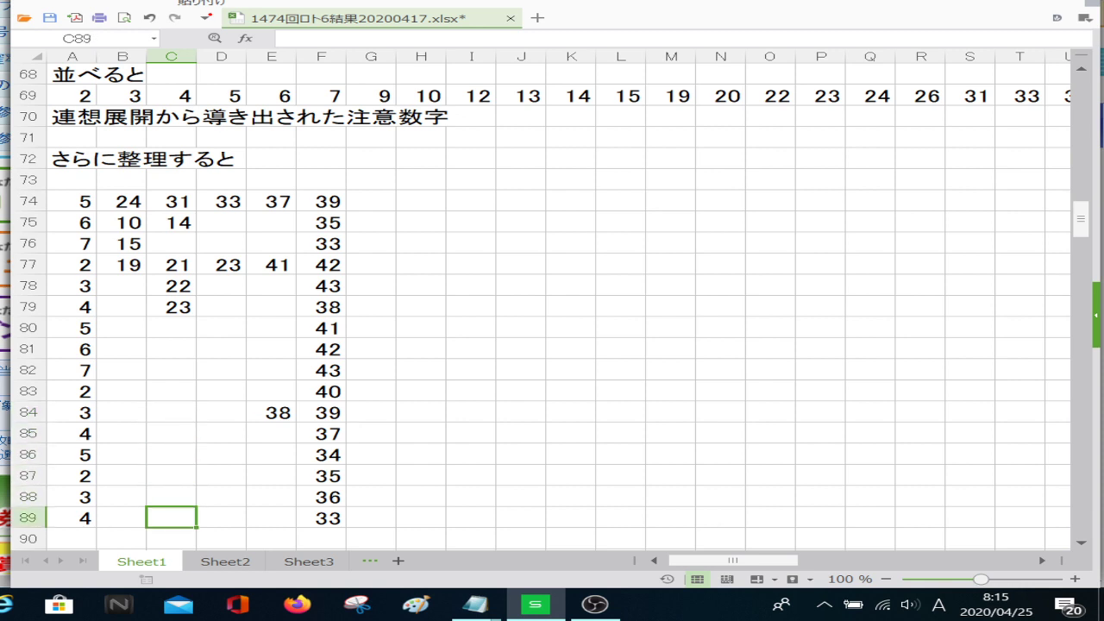
pyautogui.click(27, 475)
pyautogui.moveTo(27, 475); pyautogui.dragTo(75, 517)
pyautogui.rightClick(82, 516)
pyautogui.click(205, 420)
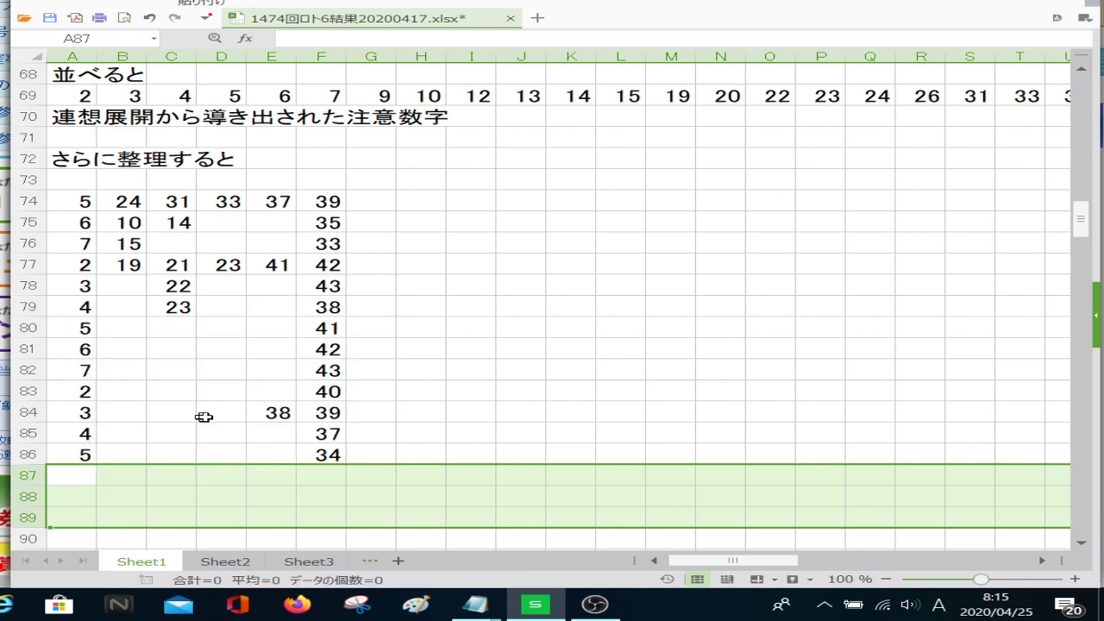
pyautogui.click(205, 414)
pyautogui.press('Up')
pyautogui.hotkey('ctrl', 'Up')
pyautogui.hotkey('ctrl', 'Up')
pyautogui.press('Down')
pyautogui.press('Down')
pyautogui.press('Down')
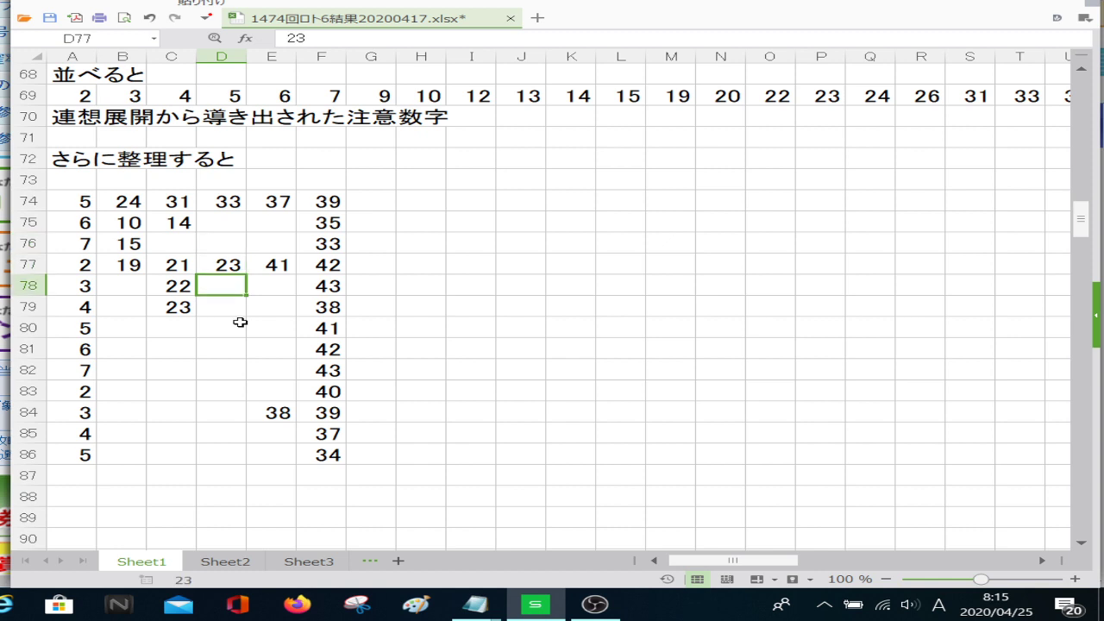
pyautogui.press('Up')
pyautogui.press('Up')
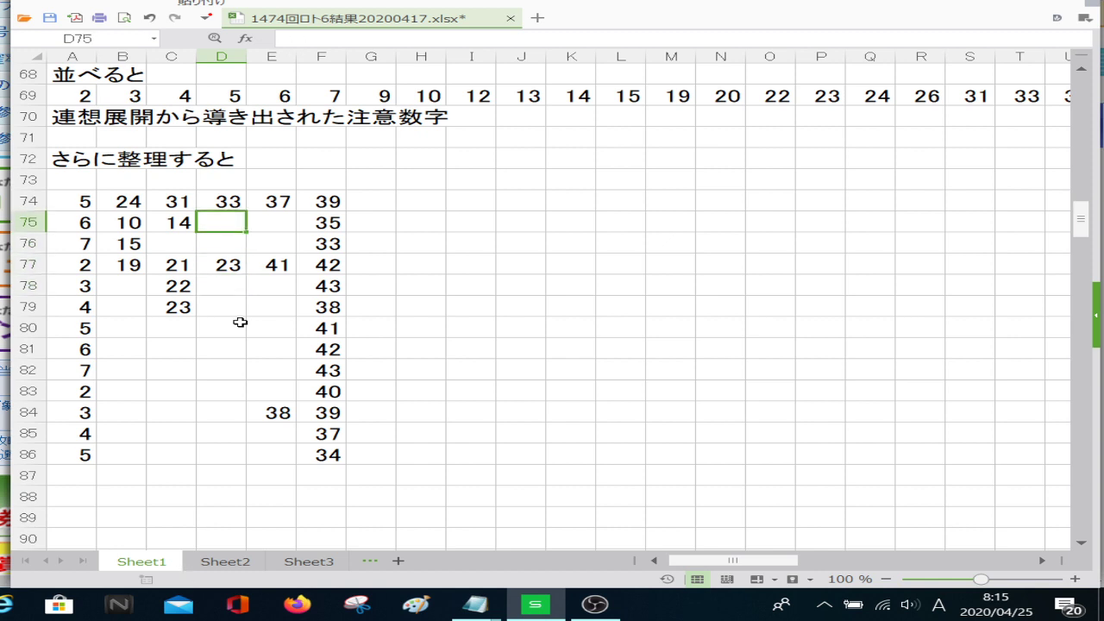
pyautogui.write('20')
pyautogui.press('Right')
pyautogui.press('Left')
pyautogui.press('BackSpace')
# Enter 20 in cell C76, beside the 15 in the row of 7
pyautogui.press('Down')
pyautogui.press('Left')
pyautogui.write('20')
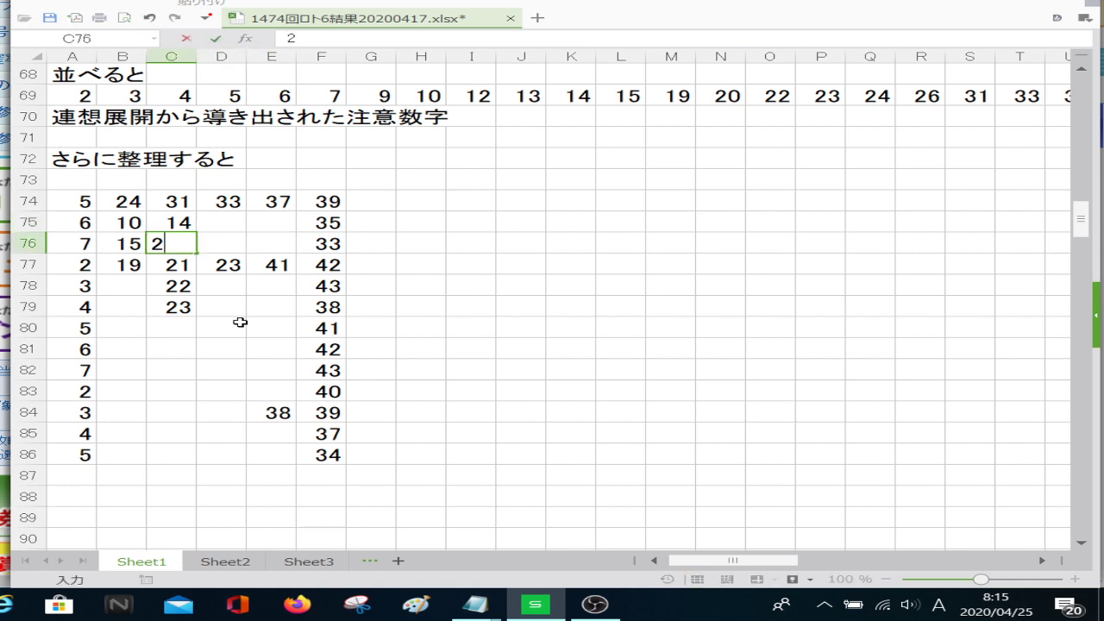
pyautogui.press('Return')
# Enter 12 in cell B78 and 13 in cell B79, beside 22 and 23
pyautogui.press('Return')
pyautogui.press('Down')
pyautogui.press('Down')
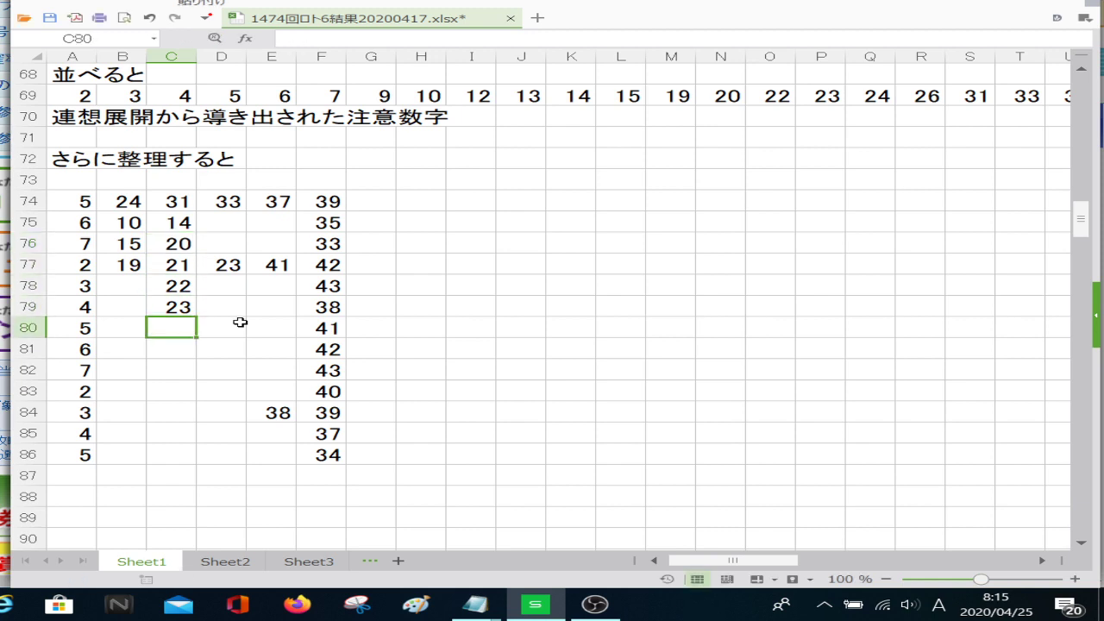
pyautogui.press('Left')
pyautogui.press('Up')
pyautogui.press('Up')
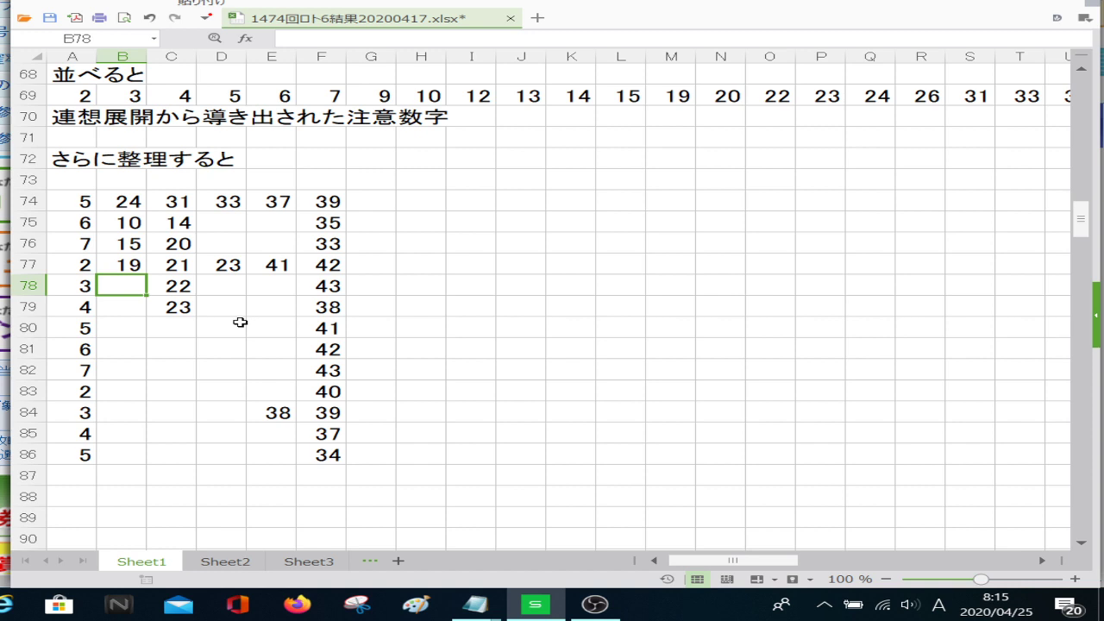
pyautogui.write('12')
pyautogui.press('Return')
pyautogui.write('13')
pyautogui.press('Return')
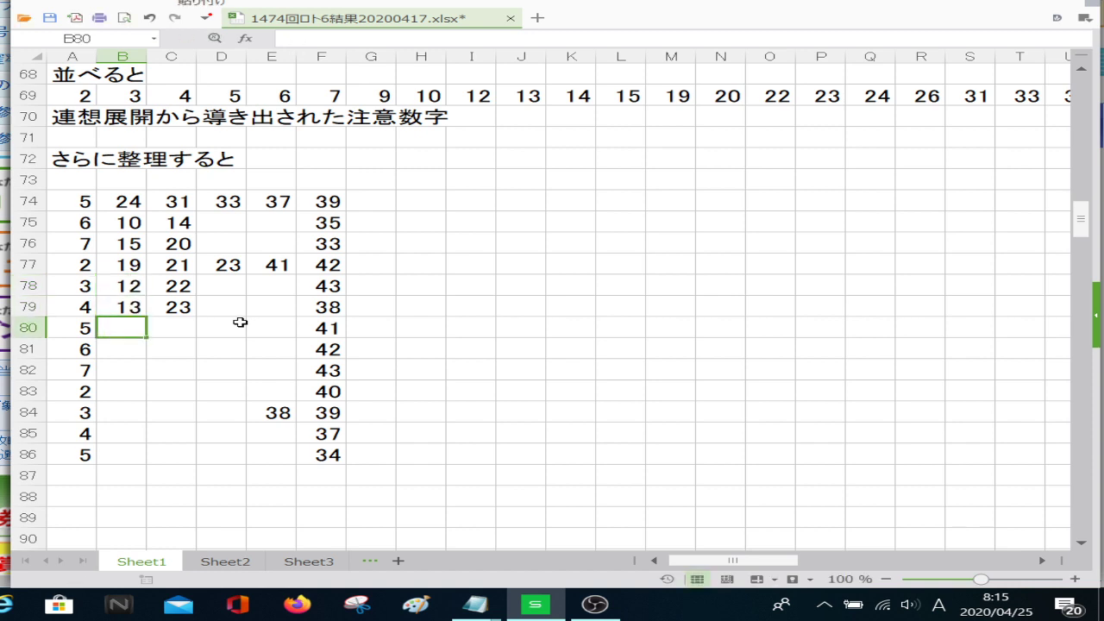
# Enter 11 and 15 in B80:C80, and 11 and 19 in B81:C81
pyautogui.write('11')
pyautogui.press('Return')
pyautogui.press('Up')
pyautogui.press('Right')
pyautogui.write('15')
pyautogui.press('Return')
pyautogui.press('Left')
pyautogui.write('11')
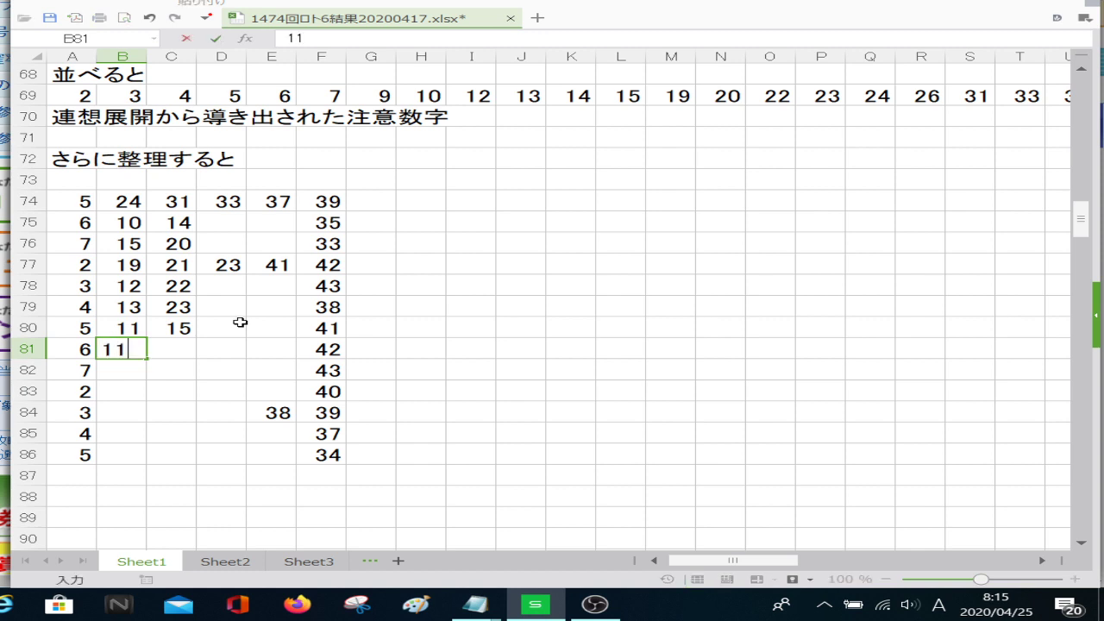
pyautogui.press('Tab')
pyautogui.write('19')
pyautogui.press('Return')
pyautogui.press('Left')
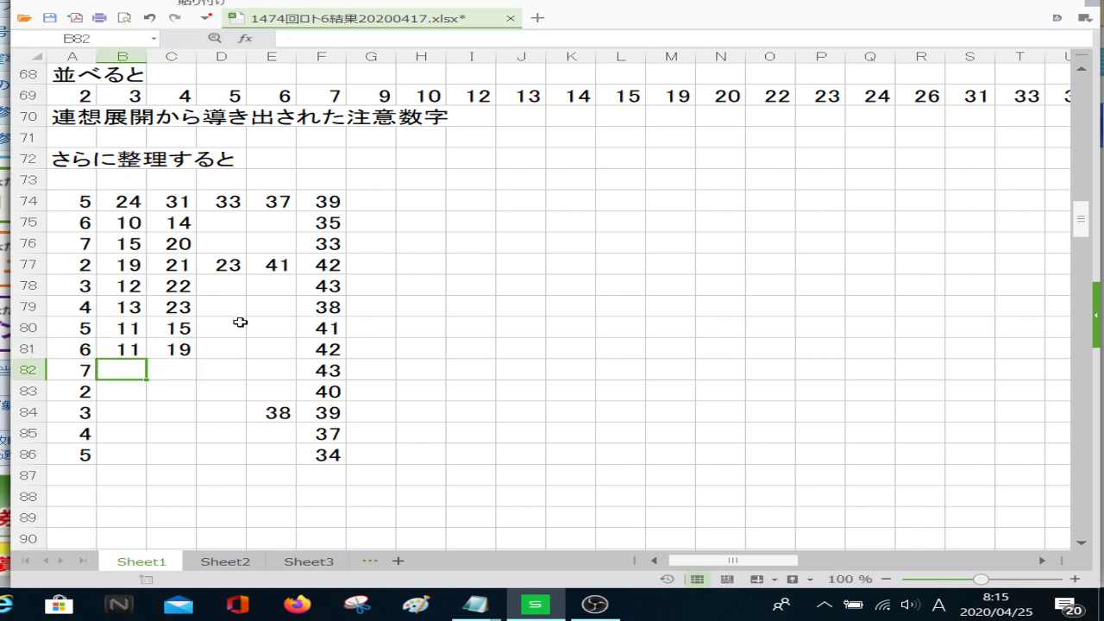
# Enter 12, 14 and 18 in cells B82 to D82, in the row of 7
pyautogui.write('12')
pyautogui.press('Tab')
pyautogui.write('14')
pyautogui.press('Return')
pyautogui.press('Up')
pyautogui.press('Right')
pyautogui.write('18')
pyautogui.press('Return')
pyautogui.press('Left')
pyautogui.press('Left')
# Enter 17 in cell B83, and 11 and 17 in cells B84 and C84
pyautogui.write('1')
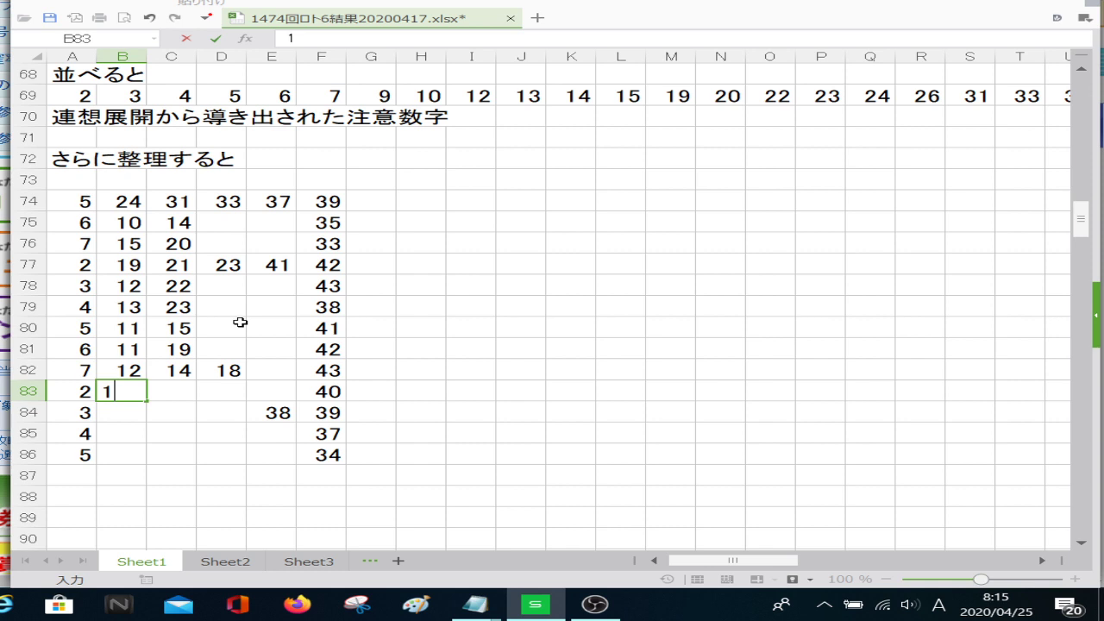
pyautogui.write('7')
pyautogui.press('Return')
pyautogui.write('11')
pyautogui.press('Tab')
pyautogui.write('1')
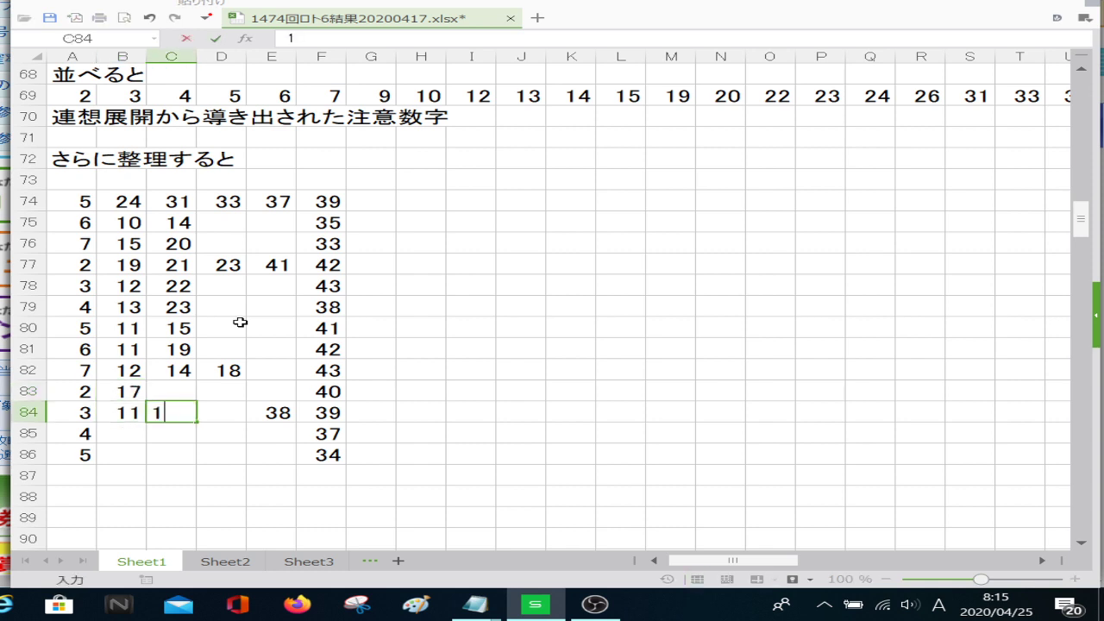
pyautogui.write('7')
pyautogui.press('Return')
# Enter 10 and 16 in cells B85 and C85, in the row of 4
pyautogui.write('10')
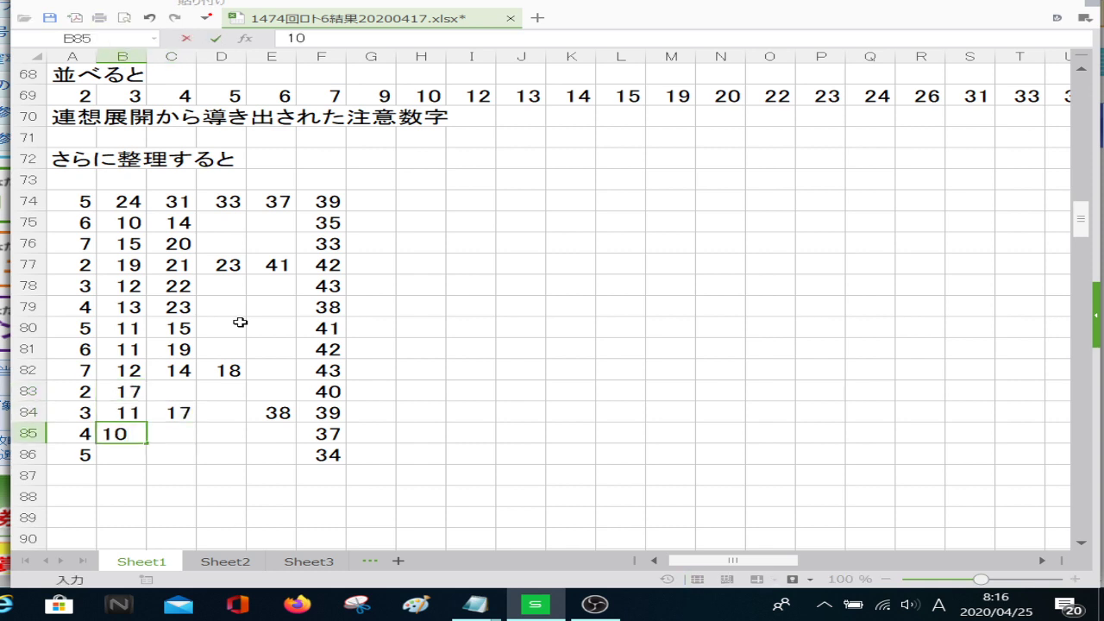
pyautogui.press('Tab')
pyautogui.write('16')
pyautogui.press('Return')
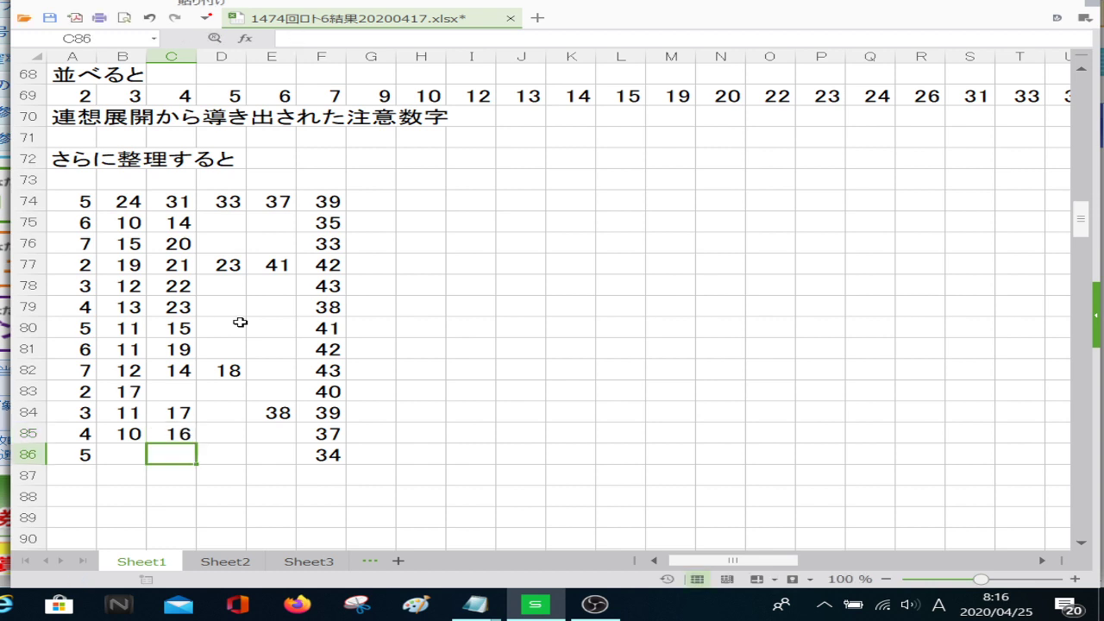
pyautogui.press('Left')
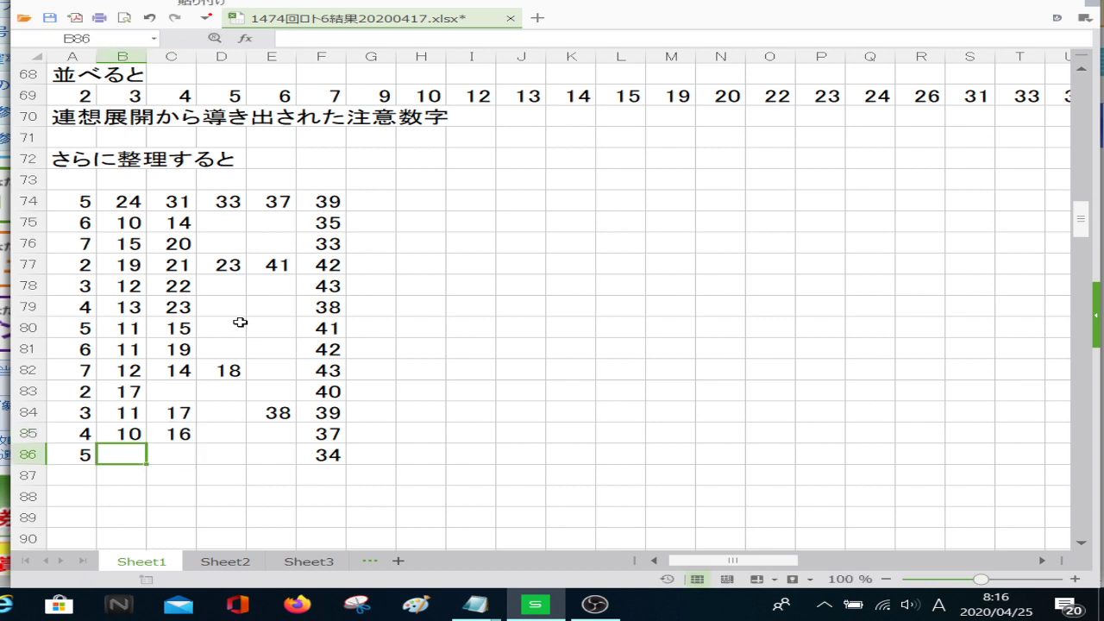
# Replace the number in B80 with 20, and those in B81 and C81 with 22 and 24
pyautogui.press('Up')
pyautogui.press('Up')
pyautogui.press('Up')
pyautogui.press('Up')
pyautogui.press('Up')
pyautogui.press('Up')
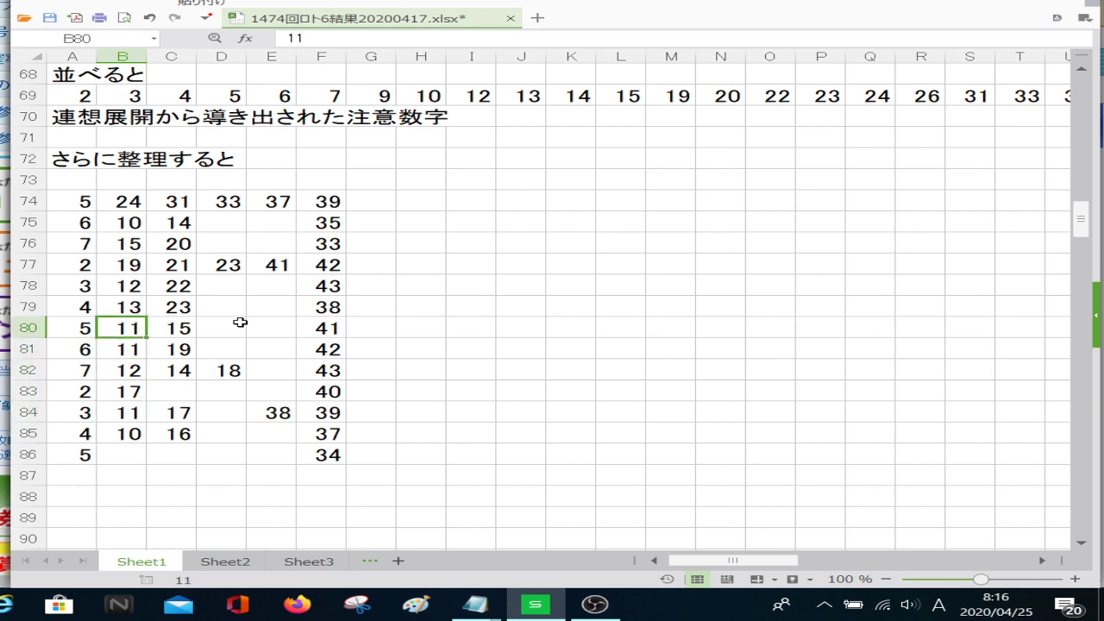
pyautogui.write('20')
pyautogui.press('Return')
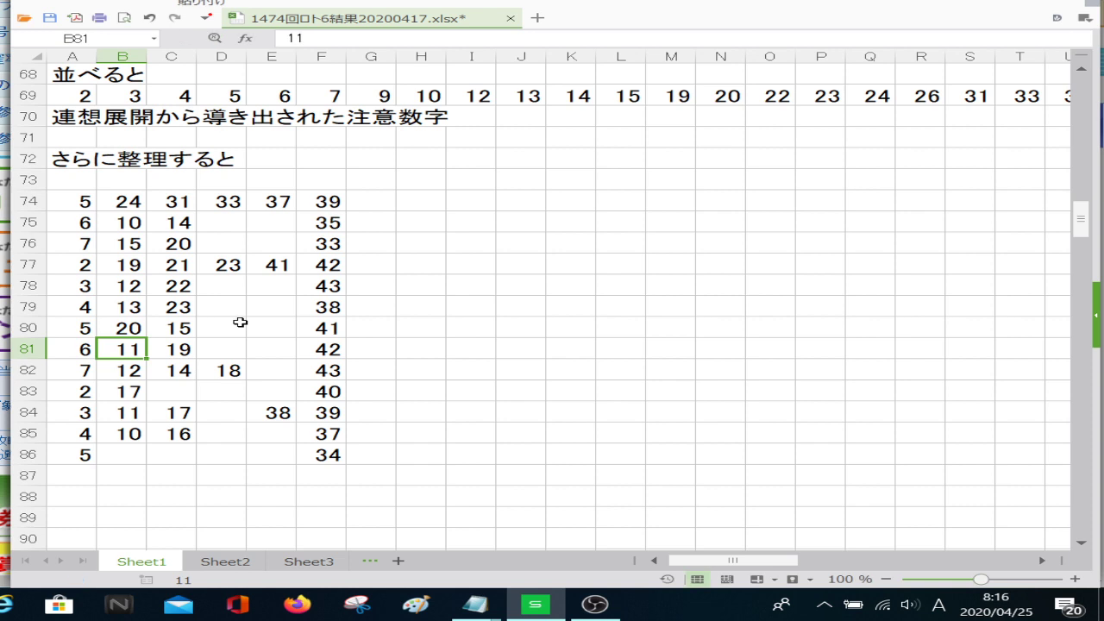
pyautogui.write('22')
pyautogui.press('Tab')
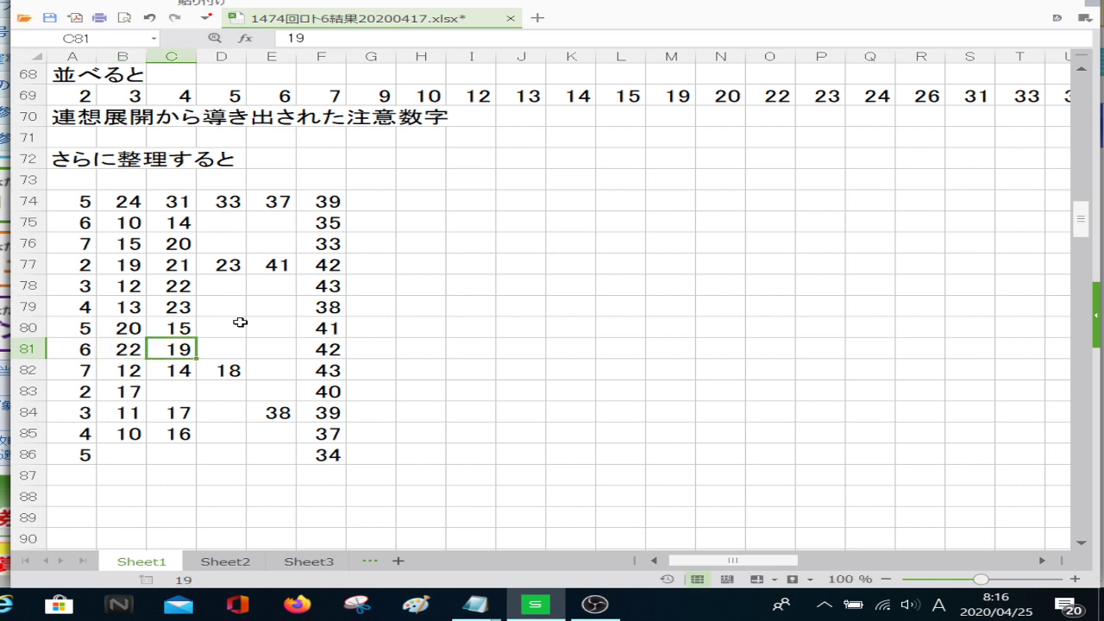
pyautogui.write('24')
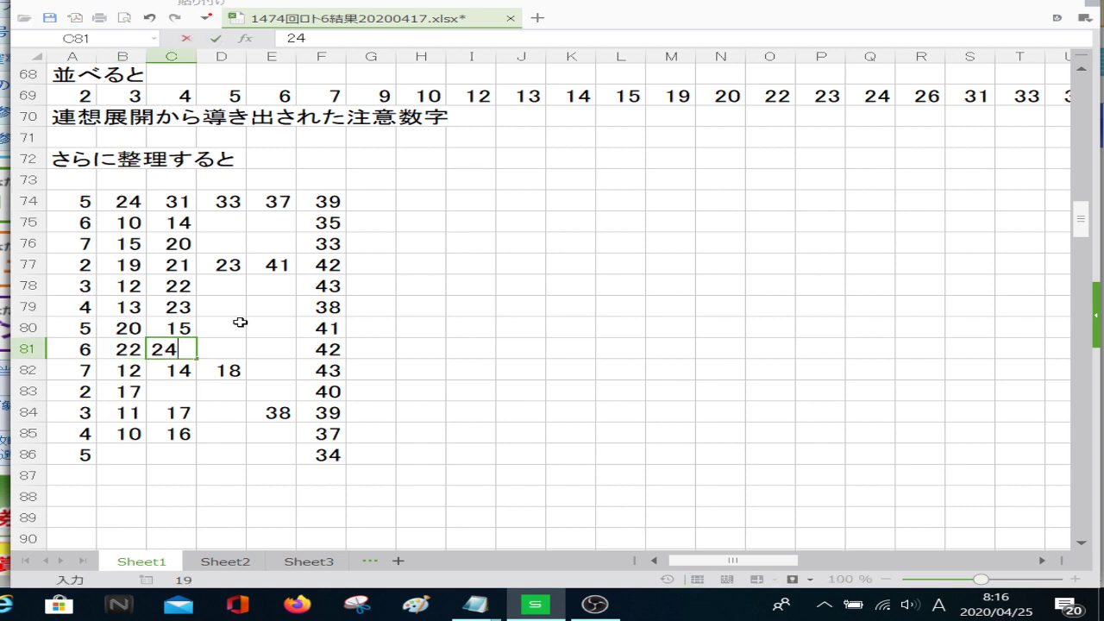
pyautogui.press('Return')
# Change C80 to 25 and complete row 80 with 26 in D80 and 28 in E80
pyautogui.press('Up')
pyautogui.press('Up')
pyautogui.write('25')
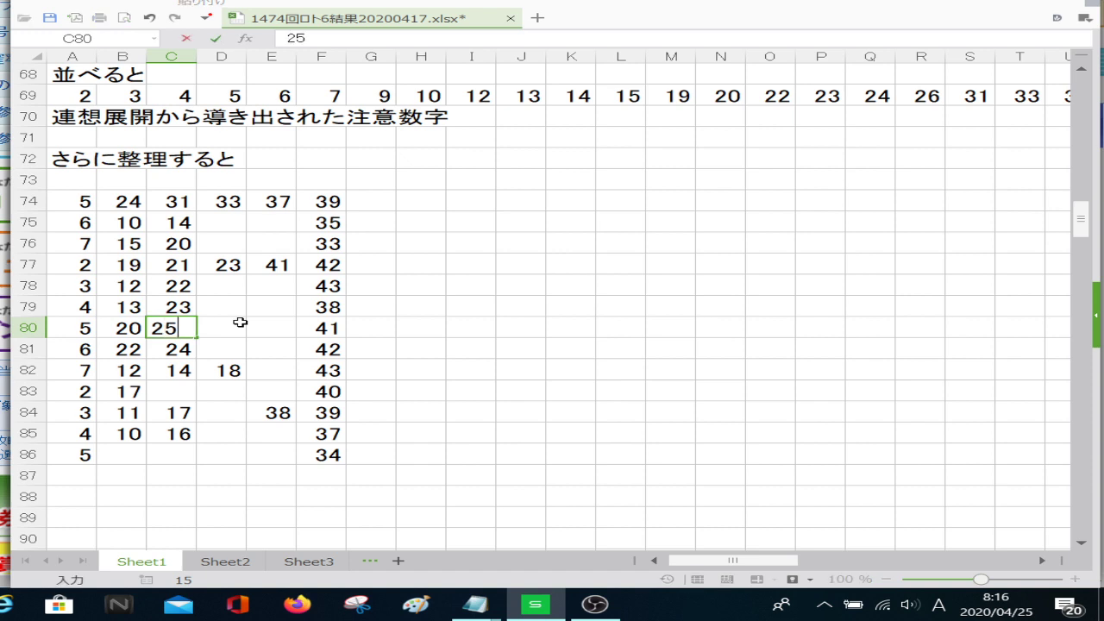
pyautogui.press('Tab')
pyautogui.write('26')
pyautogui.press('Tab')
pyautogui.write('28')
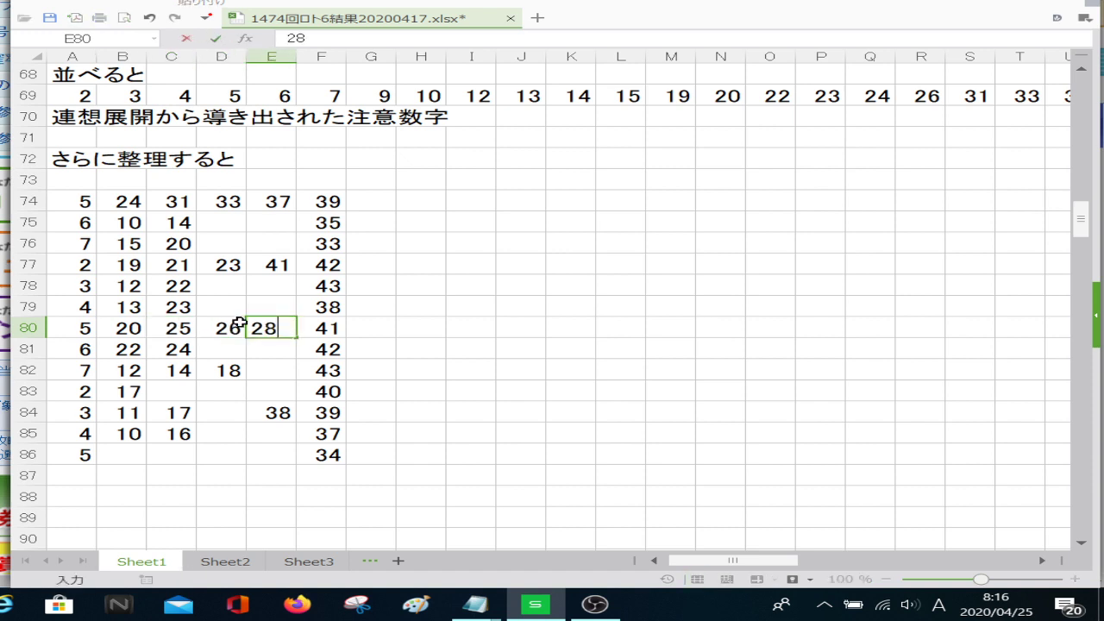
pyautogui.press('Return')
# Complete row 81 with 34 in E81 and 31 in D81
pyautogui.write('34')
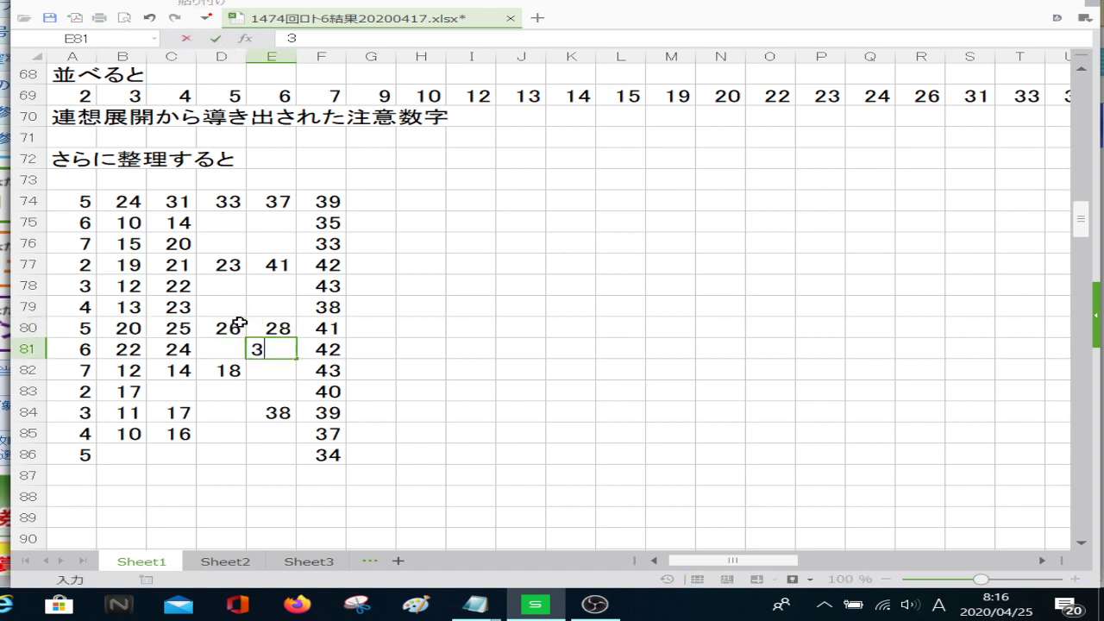
pyautogui.press('Left')
pyautogui.write('31')
pyautogui.press('Return')
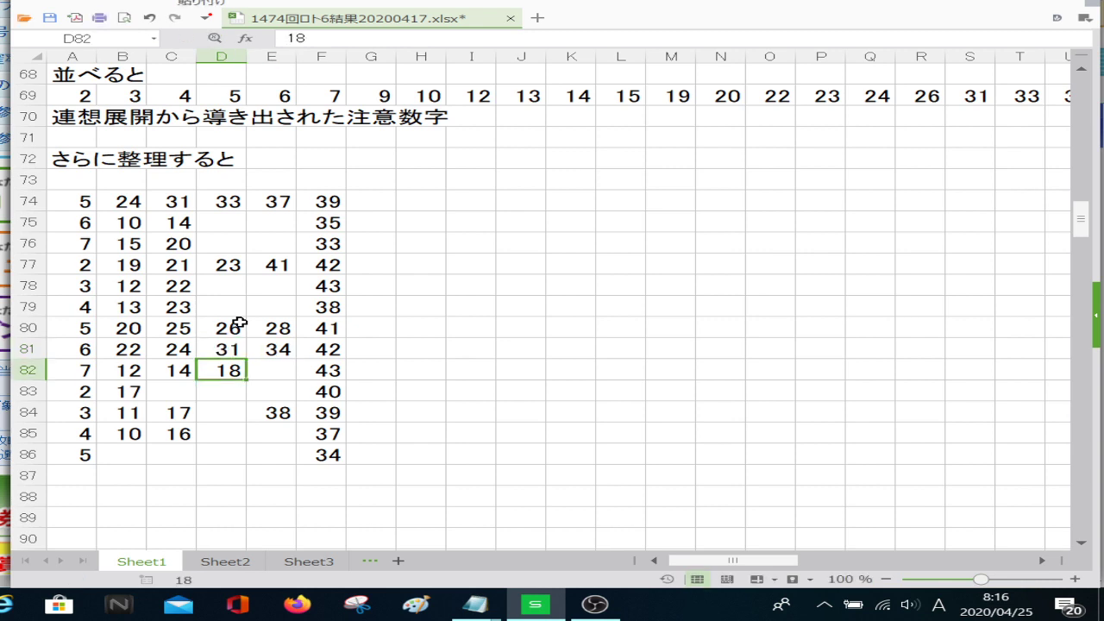
# Enter 36 in cell E82 and 37 in cell E83
pyautogui.press('Right')
pyautogui.write('3')
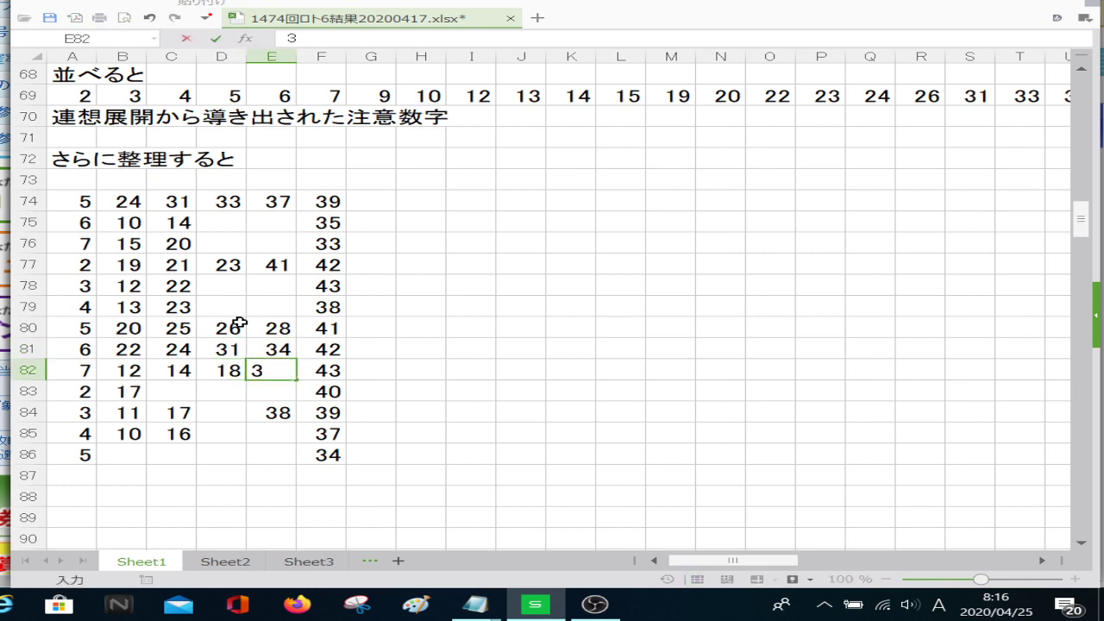
pyautogui.write('6')
pyautogui.press('Return')
pyautogui.write('37')
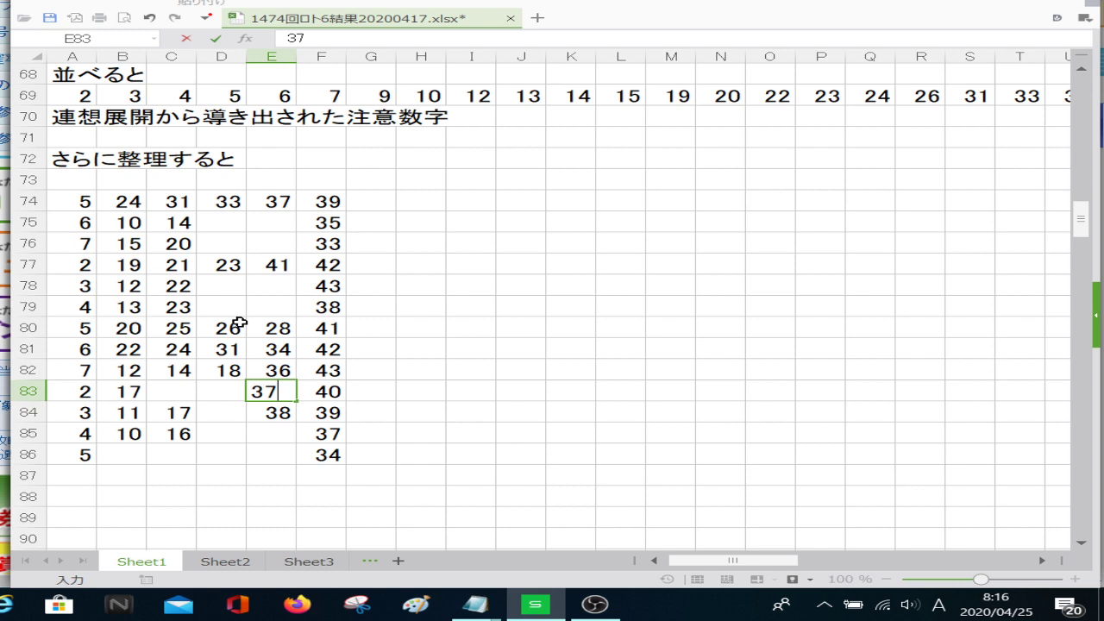
pyautogui.press('Return')
# Enter 34 in cell E85 and 30 in cell E86
pyautogui.press('Return')
pyautogui.write('3')
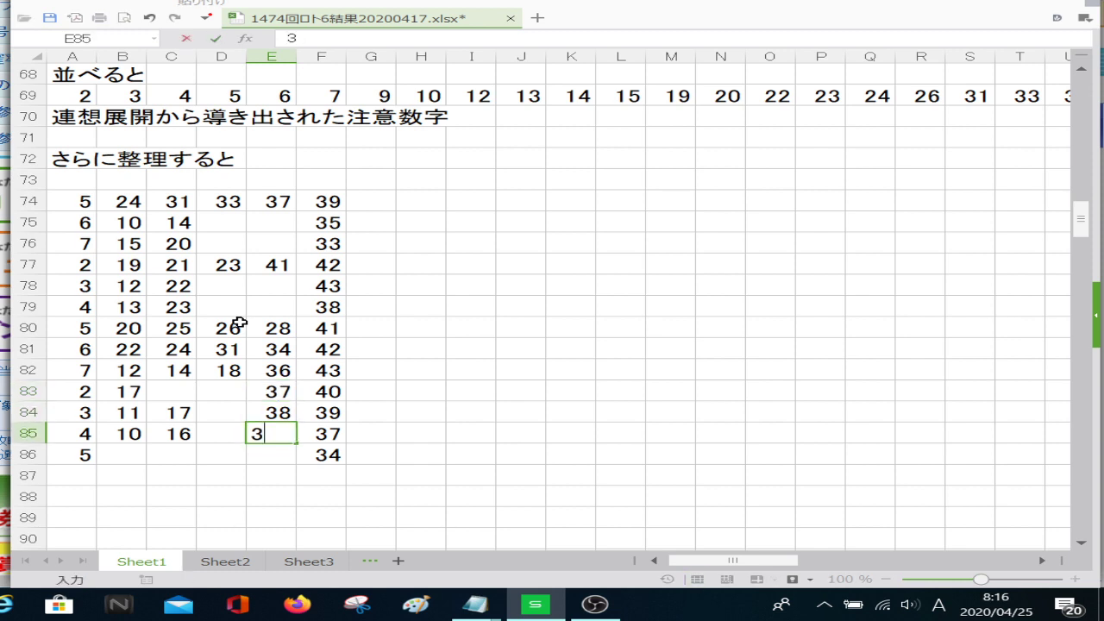
pyautogui.write('4')
pyautogui.press('Return')
pyautogui.write('3')
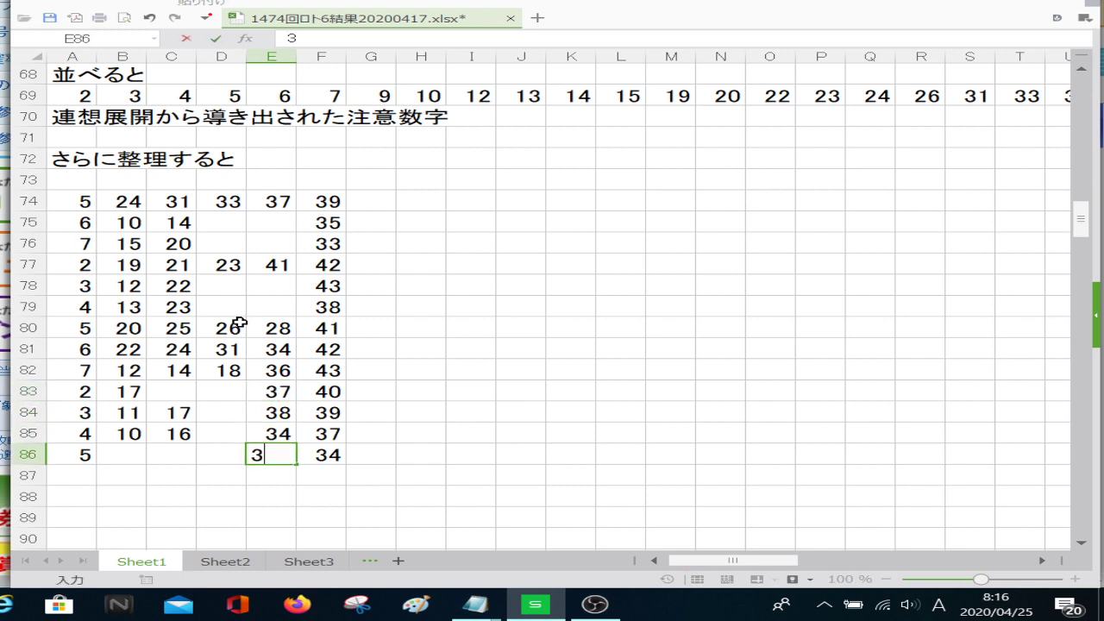
pyautogui.write('0')
pyautogui.press('Return')
# Complete row 75 with 33 in E75 and 31 in D75
pyautogui.press('Up')
pyautogui.press('Up')
pyautogui.press('Up')
pyautogui.press('Up')
pyautogui.press('Up')
pyautogui.press('Up')
pyautogui.press('Up')
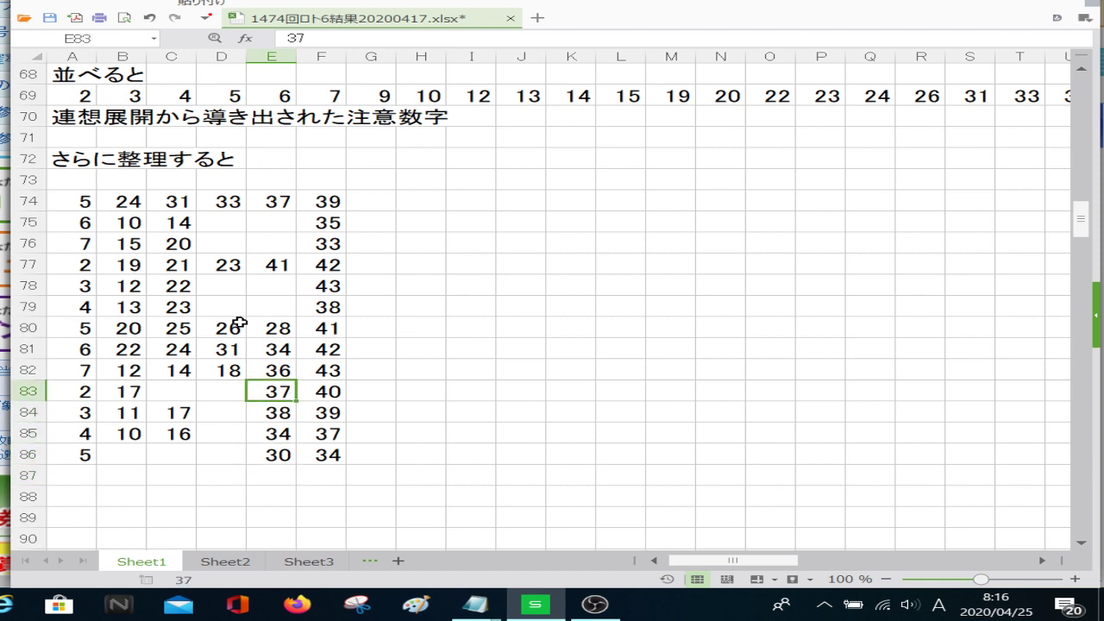
pyautogui.press('Up')
pyautogui.press('Up')
pyautogui.press('Up')
pyautogui.press('Up')
pyautogui.press('Up')
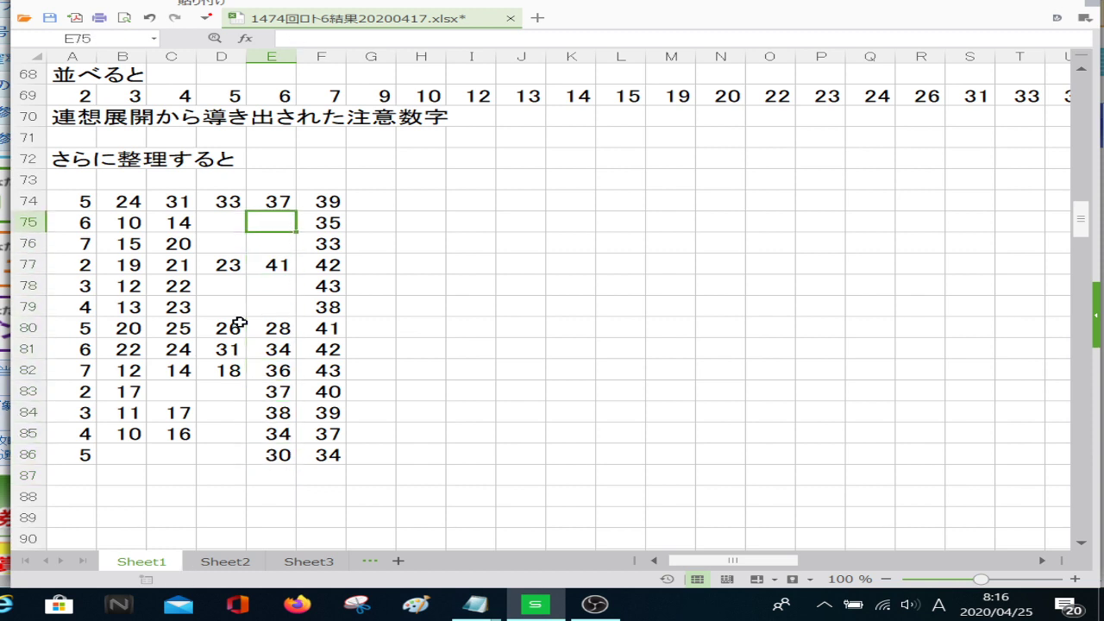
pyautogui.write('33')
pyautogui.press('Left')
pyautogui.write('31')
pyautogui.press('Return')
# Complete row 76 with 24 in D76 and 26 in E76
pyautogui.press('Right')
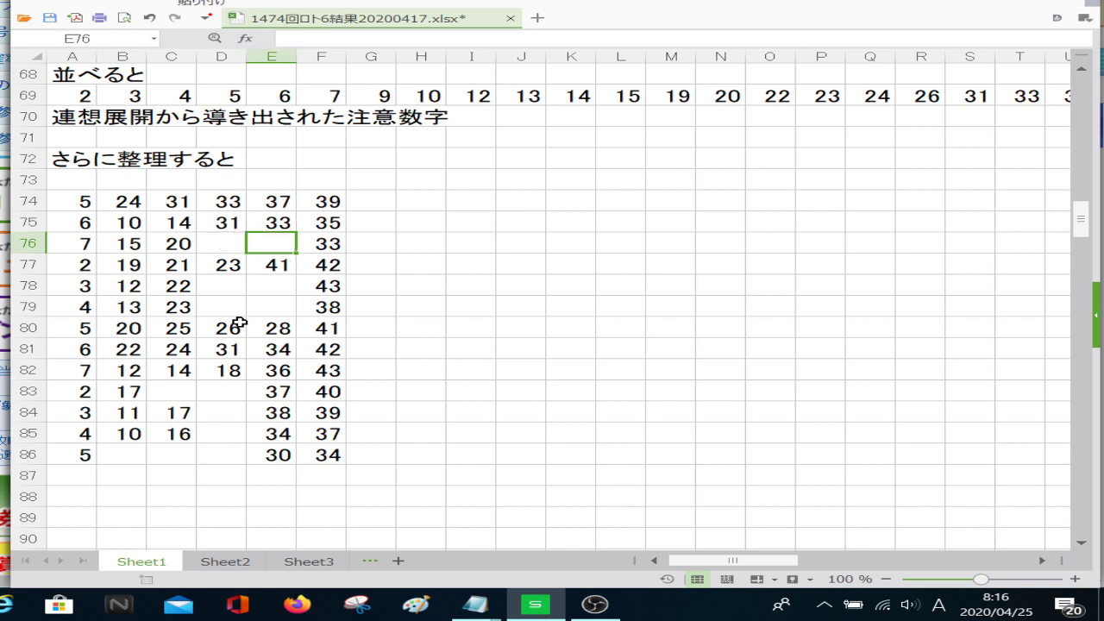
pyautogui.press('Left')
pyautogui.write('24')
pyautogui.press('Right')
pyautogui.write('25')
pyautogui.press('BackSpace')
pyautogui.write('6')
pyautogui.press('Return')
# Complete row 78 with 26 in D78 and 27 in E78
pyautogui.press('Return')
pyautogui.press('Left')
pyautogui.write('26')
pyautogui.press('Right')
pyautogui.write('27')
pyautogui.press('Return')
# Complete row 79 with 25 in D79 and 31 in E79
pyautogui.press('Left')
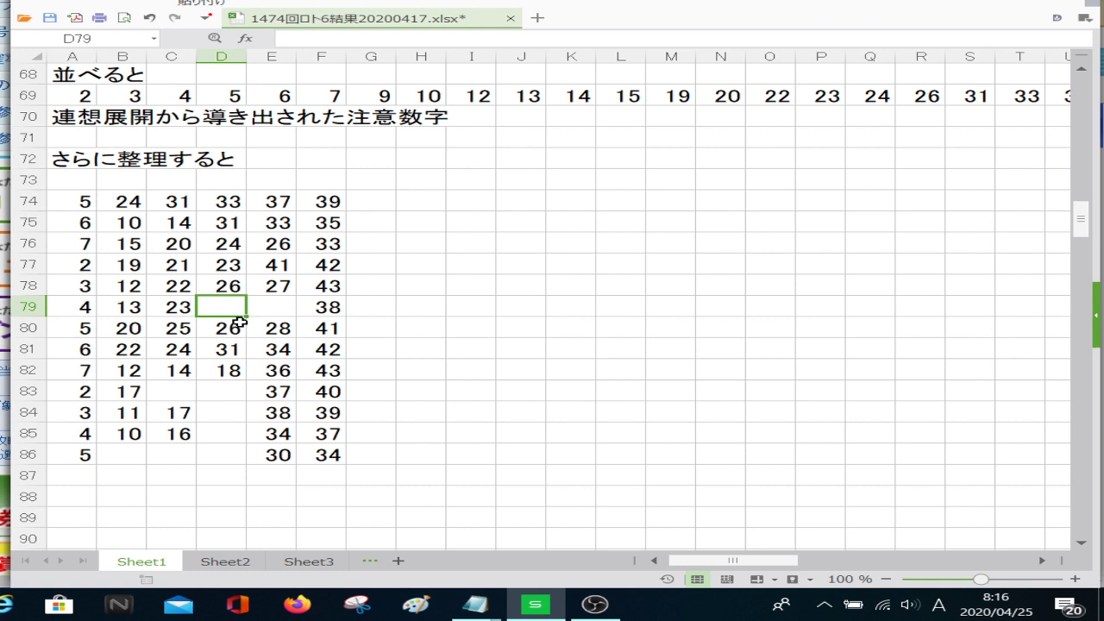
pyautogui.write('25')
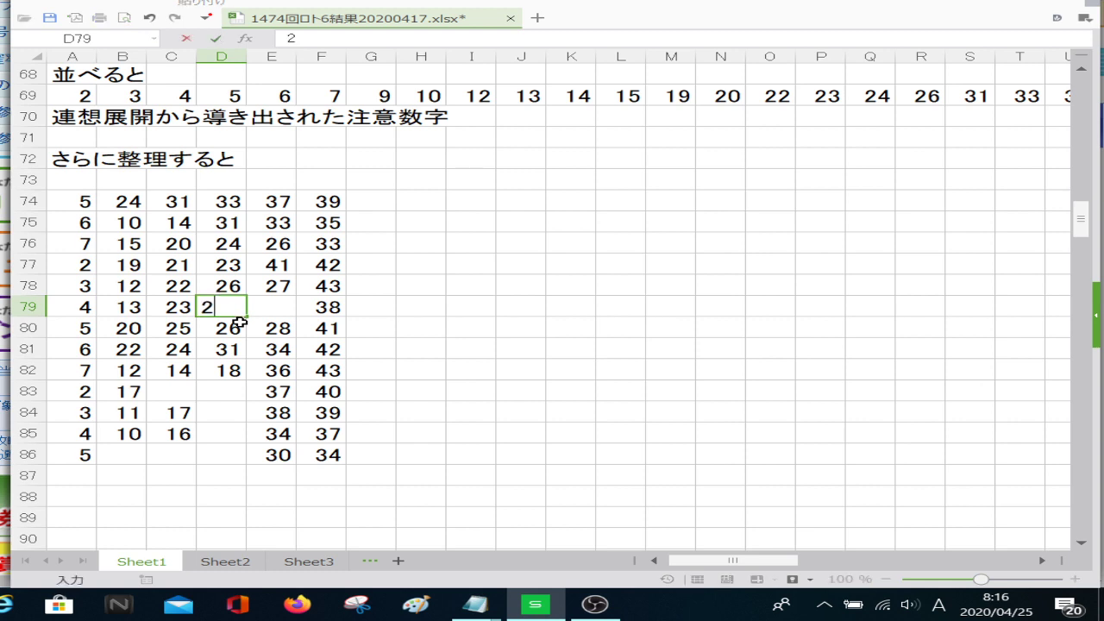
pyautogui.press('Right')
pyautogui.write('31')
pyautogui.press('Return')
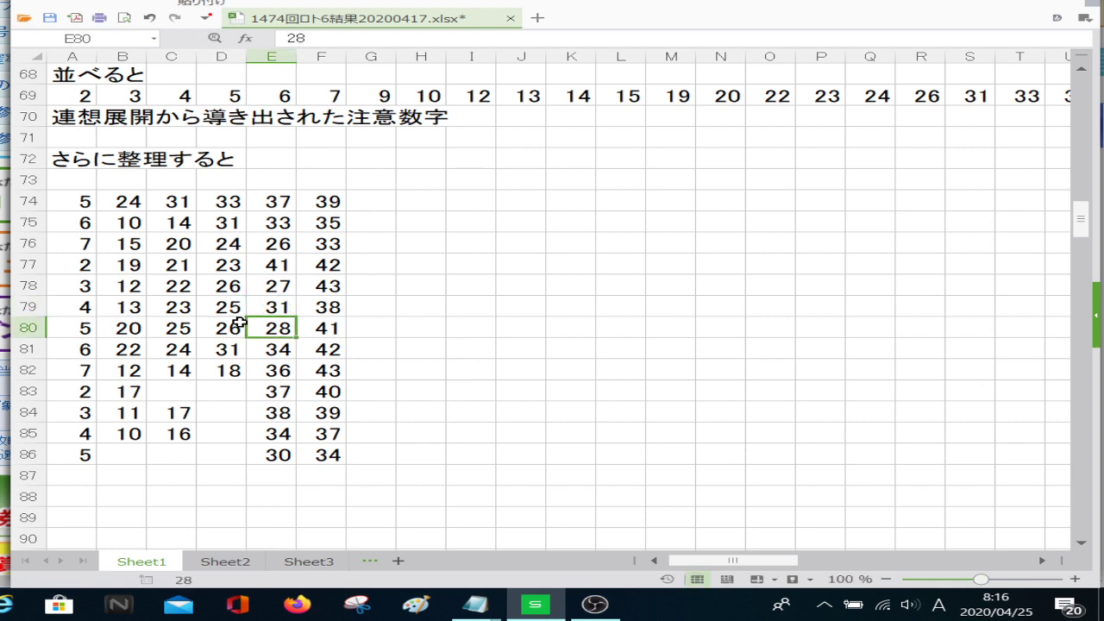
# Complete row 83 with 32 in D83 and 30 in C83
pyautogui.press('Left')
pyautogui.press('Left')
pyautogui.press('Down')
pyautogui.press('Down')
pyautogui.press('Down')
pyautogui.press('Right')
pyautogui.write('32')
pyautogui.press('Left')
pyautogui.write('30')
pyautogui.press('Return')
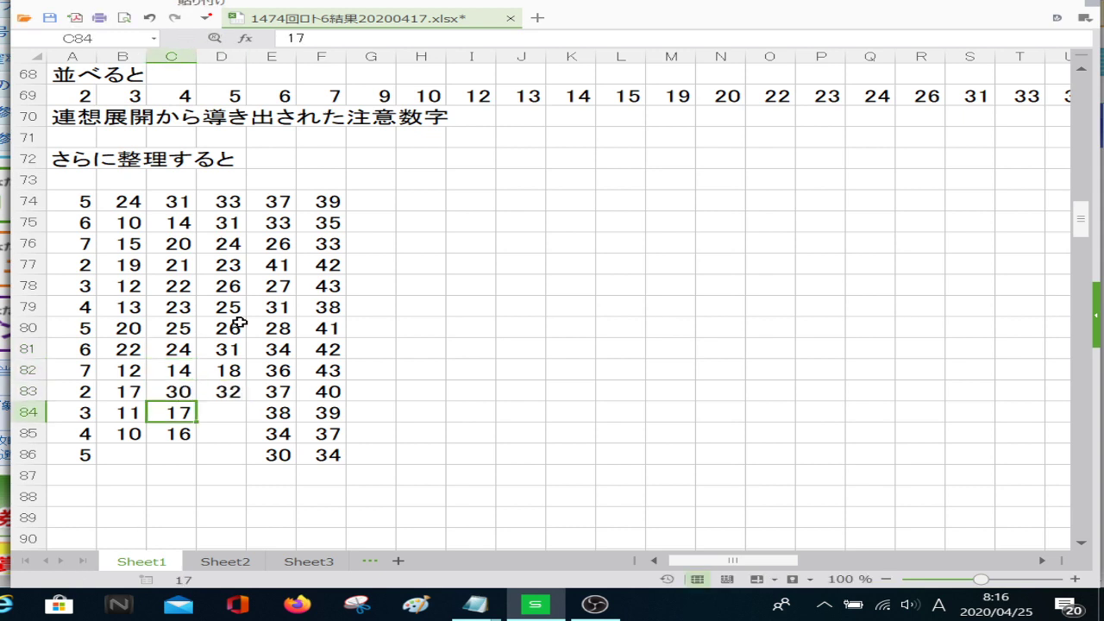
# Fill the remaining gaps in rows 84 and 85 with 34 in D84 and 33 in D85
pyautogui.press('Right')
pyautogui.write('34')
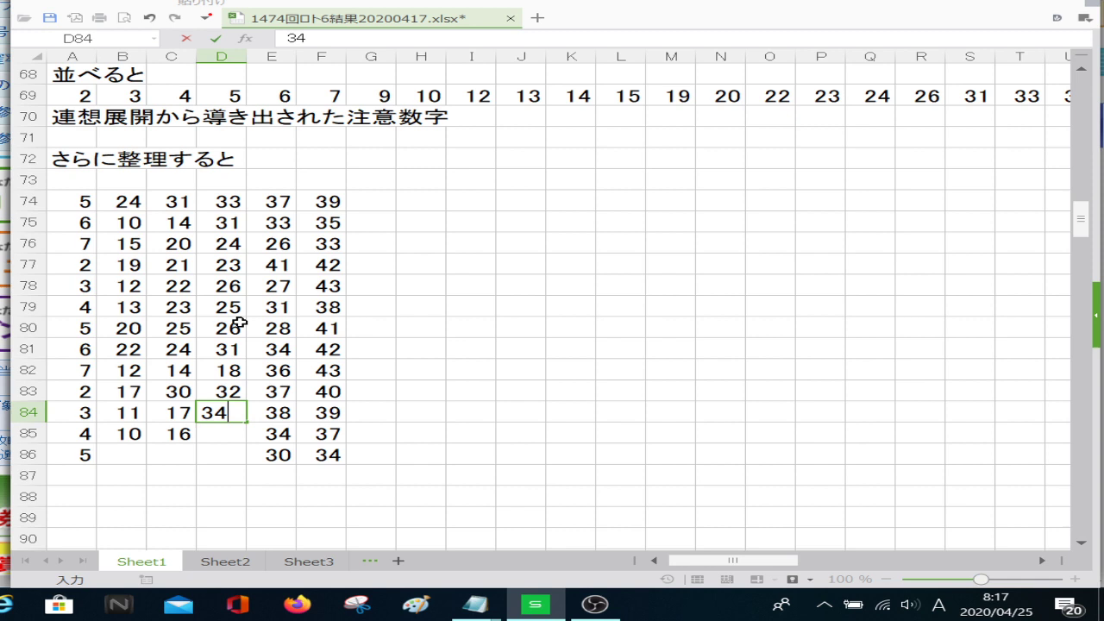
pyautogui.press('Return')
pyautogui.write('33')
pyautogui.press('Return')
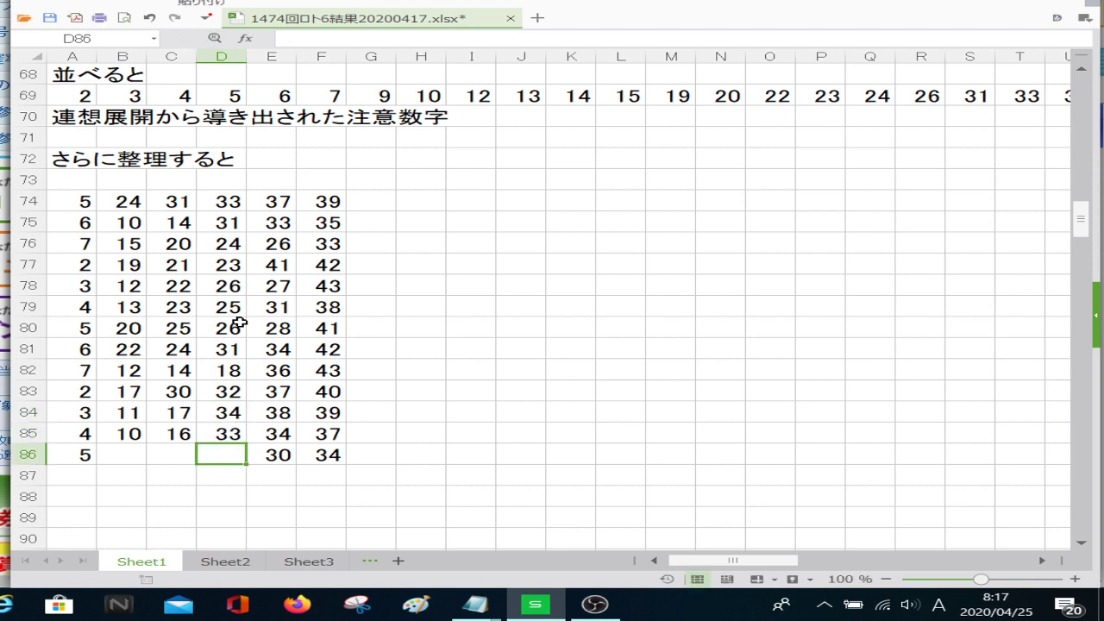
# Complete row 86 with 29 in D86, 28 in C86 and 15 in B86
pyautogui.write('28')
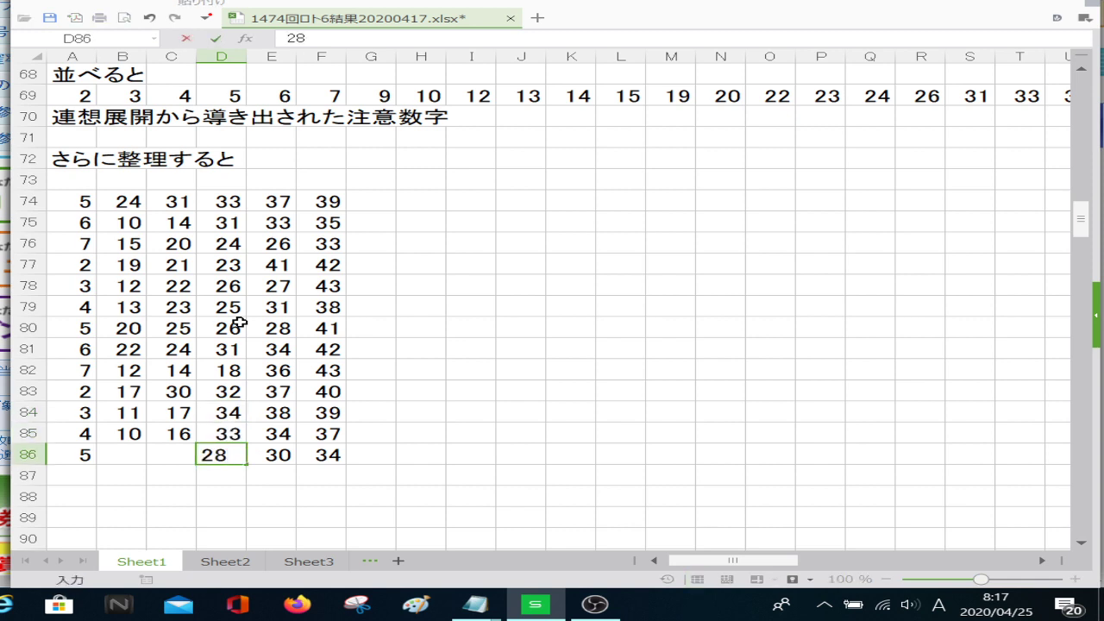
pyautogui.press('BackSpace')
pyautogui.write('9')
pyautogui.press('Left')
pyautogui.write('28')
pyautogui.press('Left')
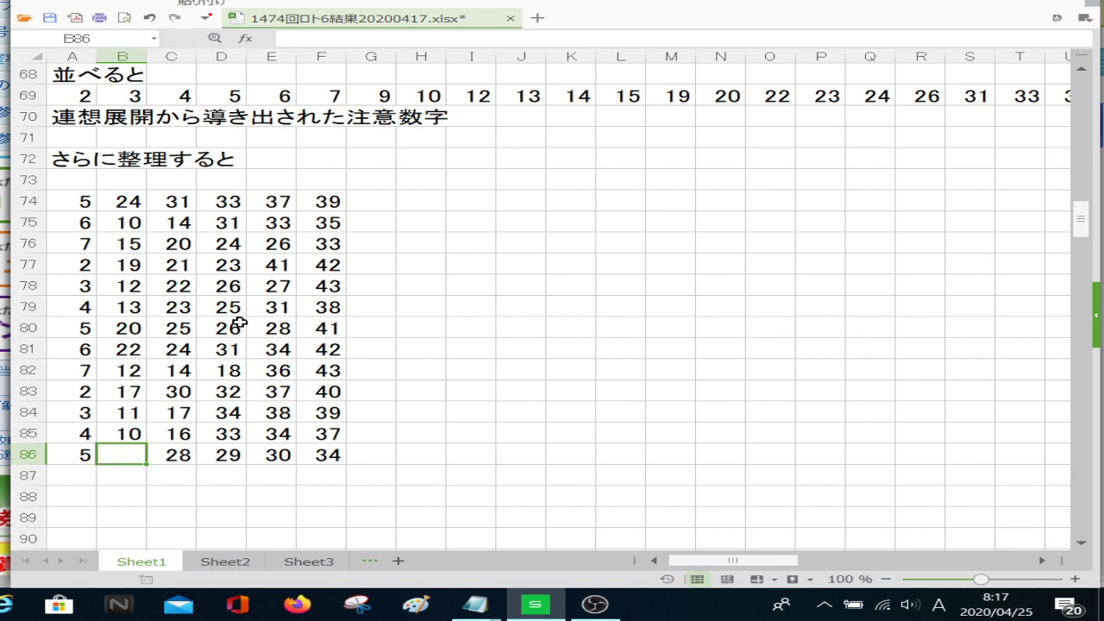
pyautogui.write('15')
pyautogui.press('Down')
# Save the workbook with the completed block of number combinations
pyautogui.press('Down')
pyautogui.press('Down')
pyautogui.press('Down')
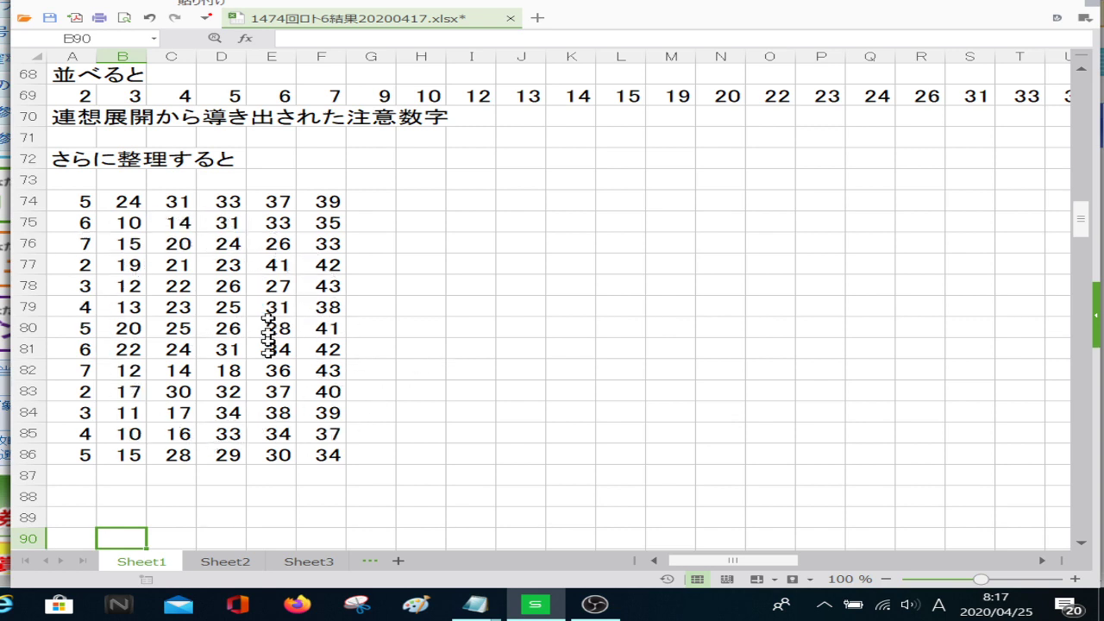
pyautogui.click(52, 21)
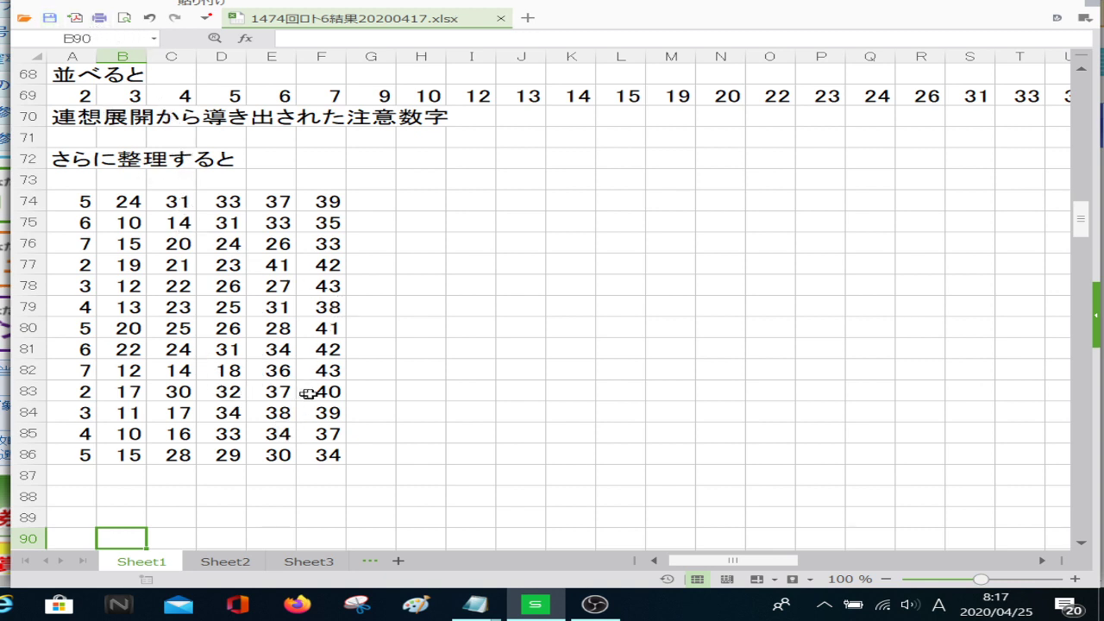